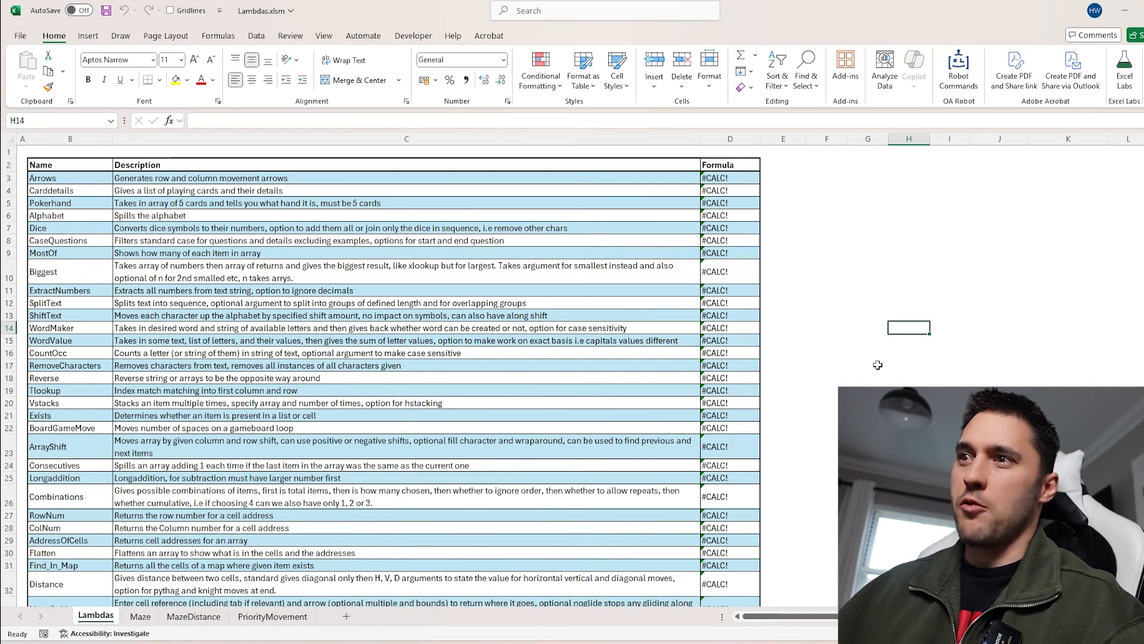
Browse the list of Lambda names and descriptions on the Lambdas sheet
{"action": "left_click", "coordinate": [903, 365]}
{"action": "scroll", "coordinate": [654, 337], "scroll_direction": "down", "scroll_amount": 3}
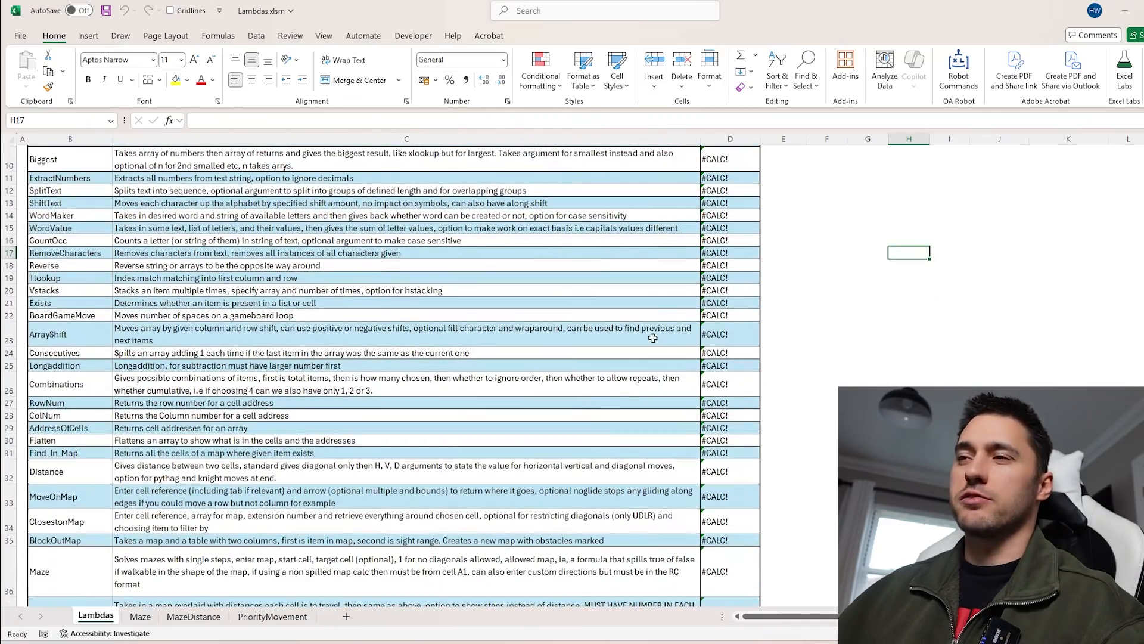
{"action": "scroll", "coordinate": [653, 338], "scroll_direction": "down", "scroll_amount": 5}
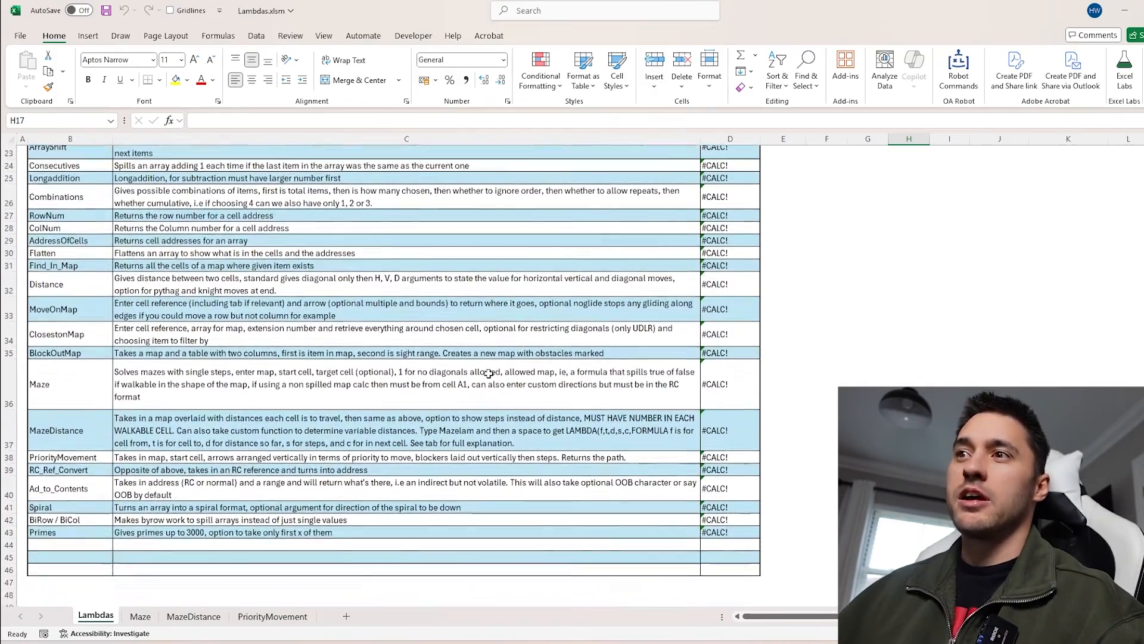
{"action": "scroll", "coordinate": [489, 373], "scroll_direction": "up", "scroll_amount": 7}
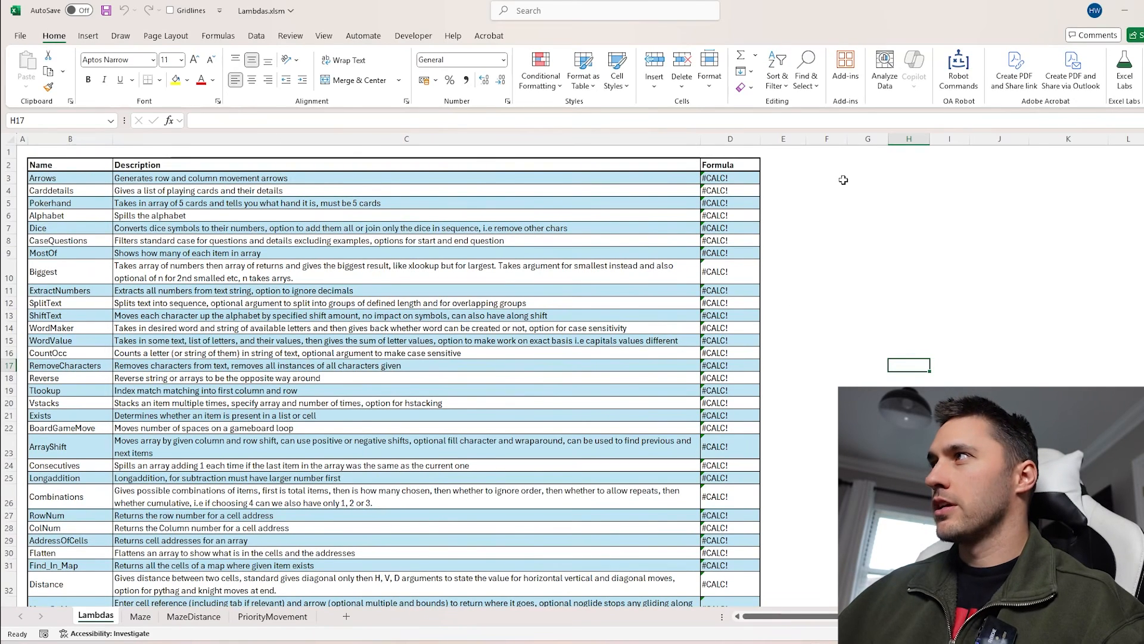
{"action": "left_click_drag", "start_coordinate": [103, 177], "coordinate": [110, 464]}
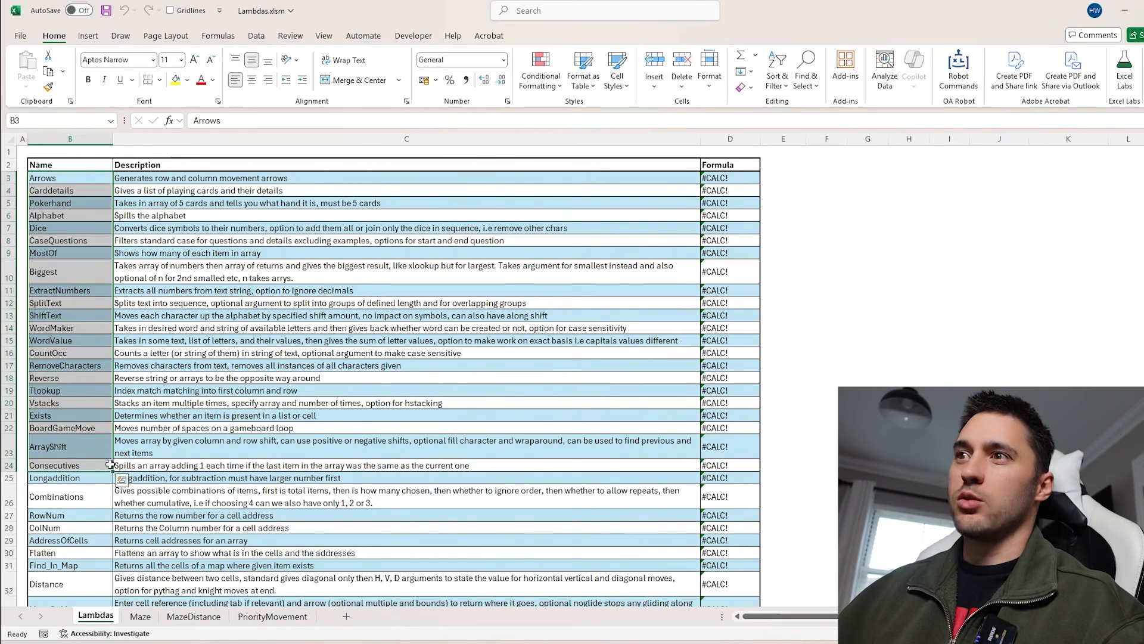
{"action": "left_click", "coordinate": [861, 174]}
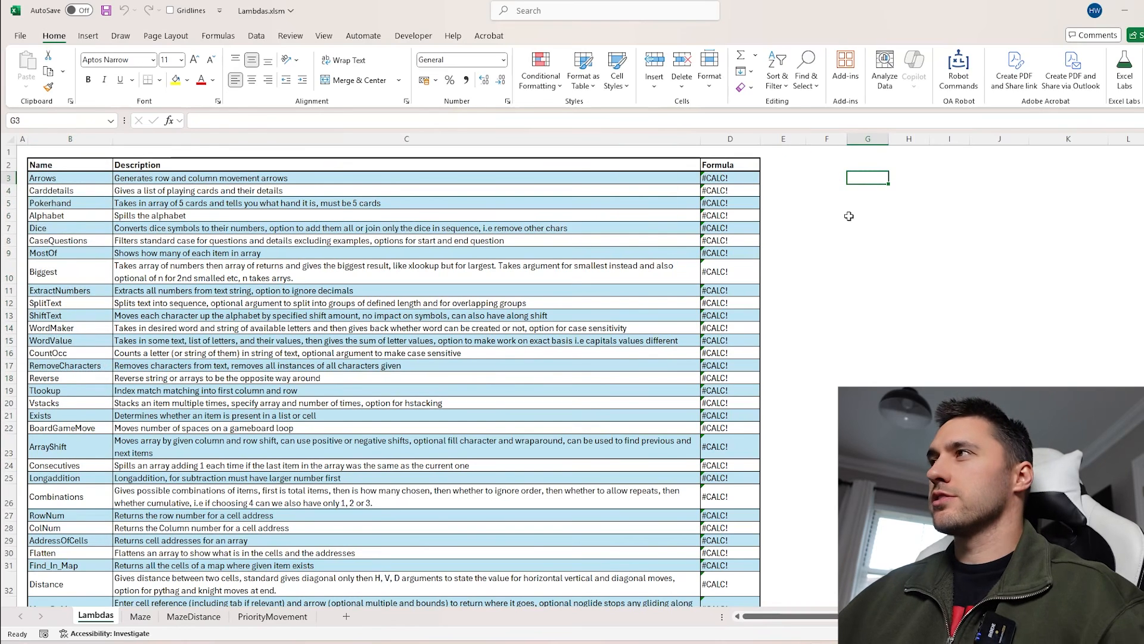
{"action": "left_click", "coordinate": [95, 178]}
{"action": "left_click_drag", "start_coordinate": [149, 177], "coordinate": [213, 478]}
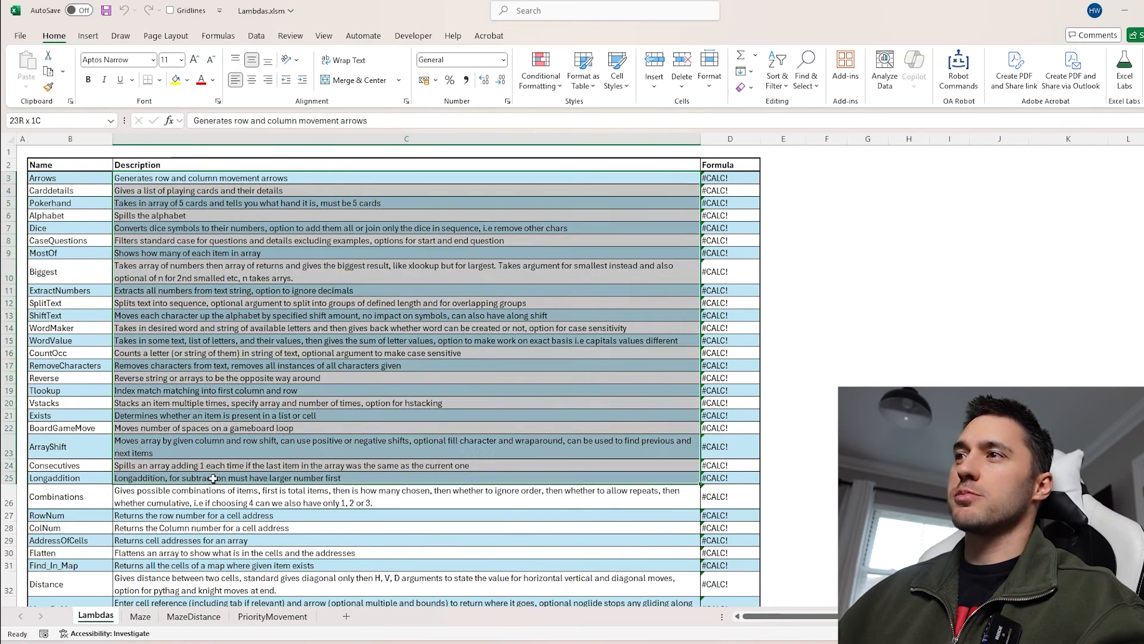
{"action": "left_click", "coordinate": [237, 354]}
{"action": "scroll", "coordinate": [218, 445], "scroll_direction": "down", "scroll_amount": 3}
{"action": "scroll", "coordinate": [219, 444], "scroll_direction": "up", "scroll_amount": 3}
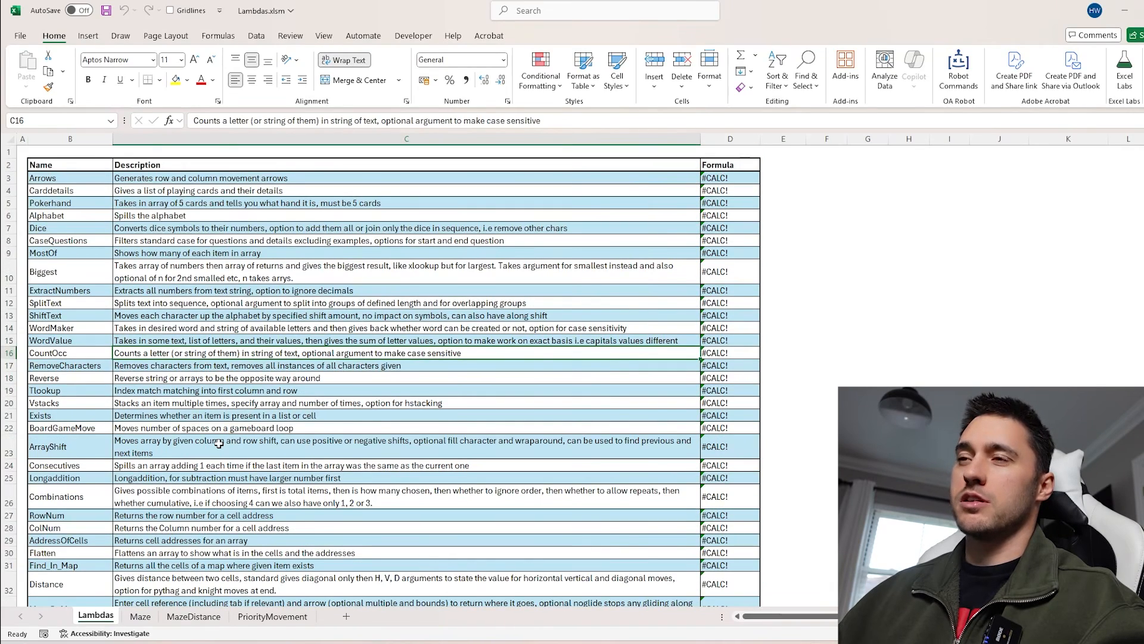
Inspect the LAMBDA formulas stored in the Formula column for the first few rows
{"action": "left_click", "coordinate": [712, 180]}
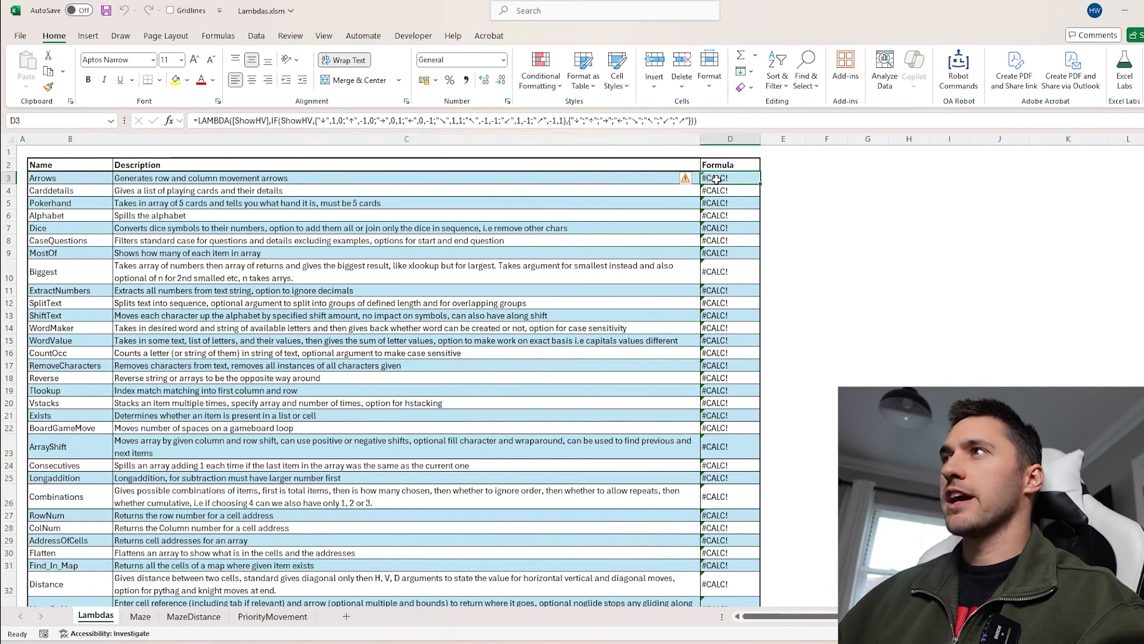
{"action": "key", "text": "Down"}
{"action": "key", "text": "Down"}
{"action": "key", "text": "Down"}
{"action": "key", "text": "Down"}
{"action": "key", "text": "Down"}
{"action": "key", "text": "Down"}
{"action": "key", "text": "Down"}
{"action": "key", "text": "Down"}
{"action": "key", "text": "Down"}
{"action": "key", "text": "Down"}
{"action": "key", "text": "Down"}
{"action": "key", "text": "Down"}
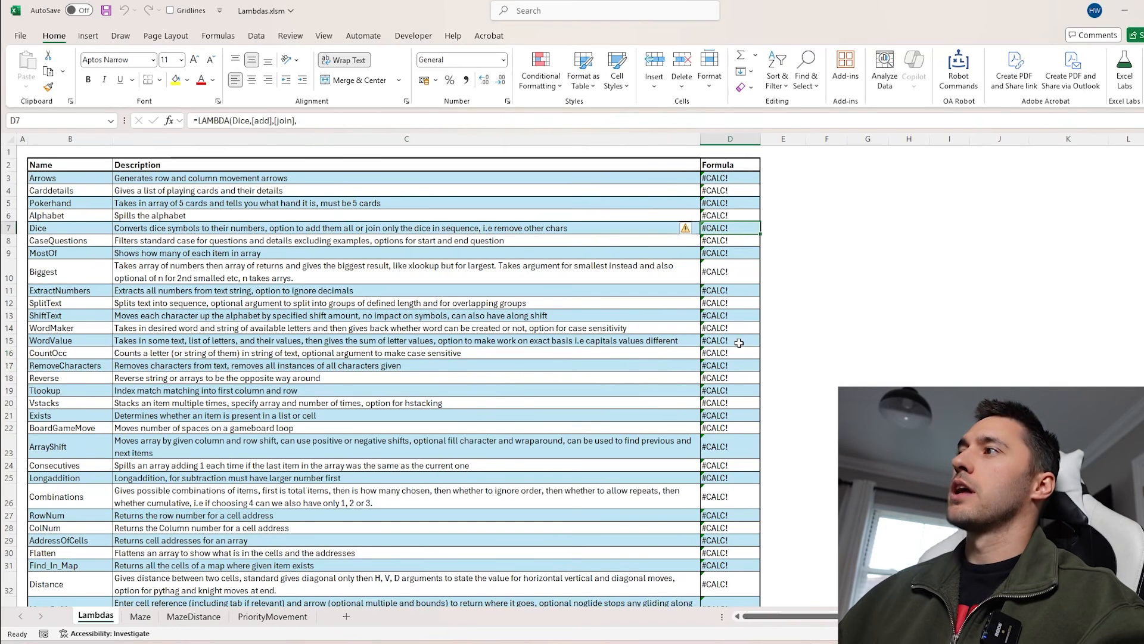
Open the Name Manager to review the defined LAMBDA names, then close it
{"action": "left_click", "coordinate": [851, 195]}
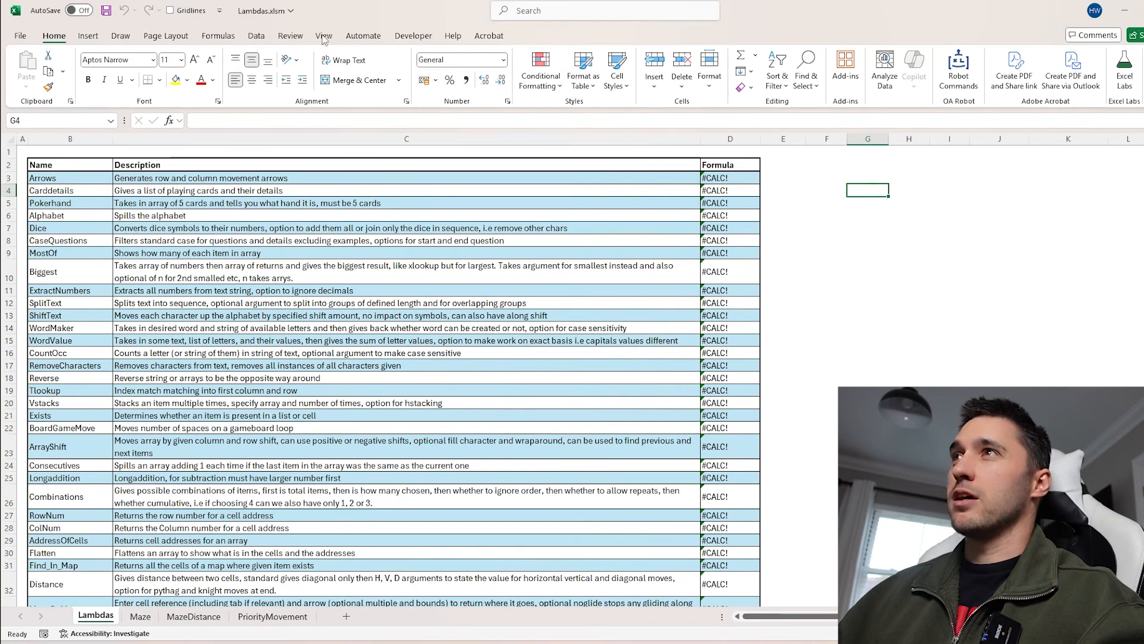
{"action": "left_click", "coordinate": [218, 36]}
{"action": "left_click", "coordinate": [480, 68]}
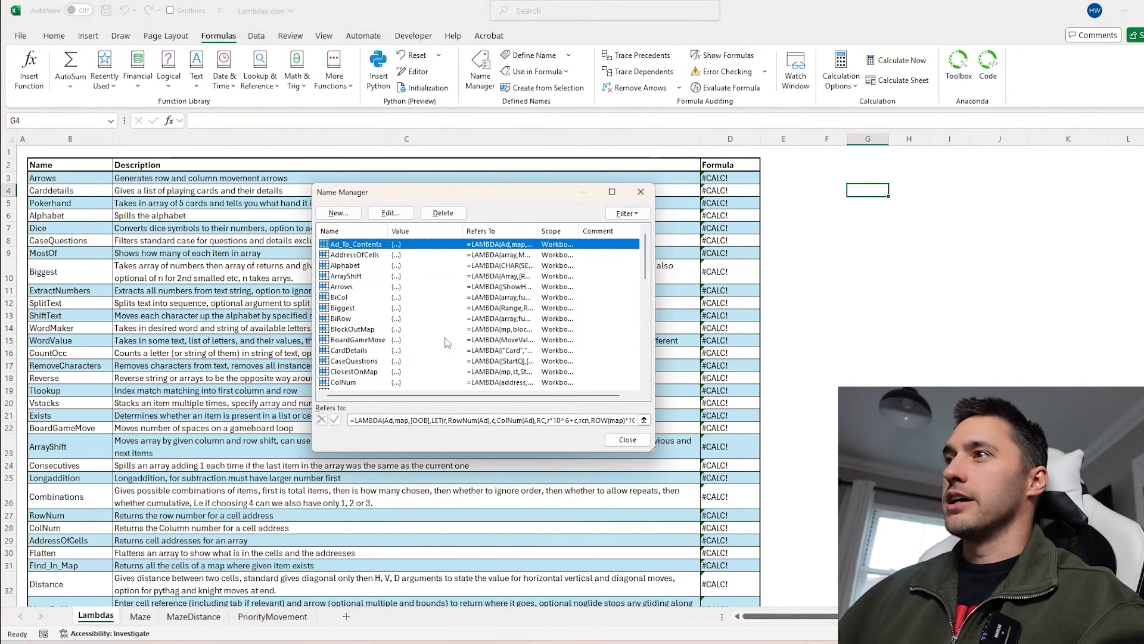
{"action": "left_click", "coordinate": [640, 192]}
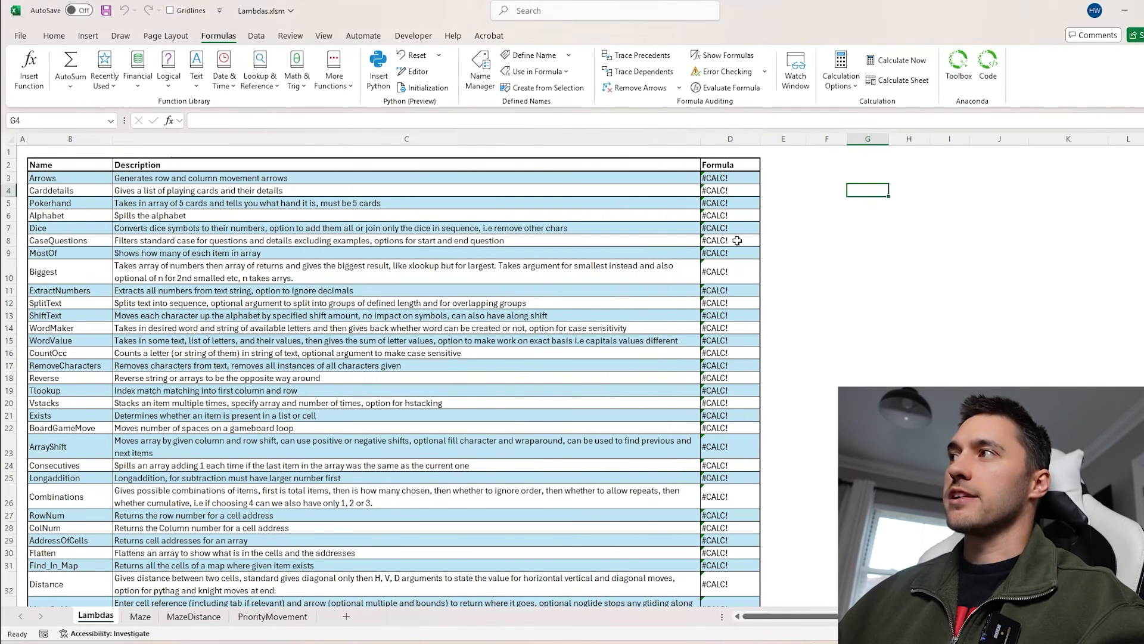
Enter the Arrows function in cell G3 to spill the list of direction arrows
{"action": "left_click", "coordinate": [739, 242]}
{"action": "left_click", "coordinate": [738, 341]}
{"action": "left_click", "coordinate": [744, 403]}
{"action": "left_click", "coordinate": [867, 177]}
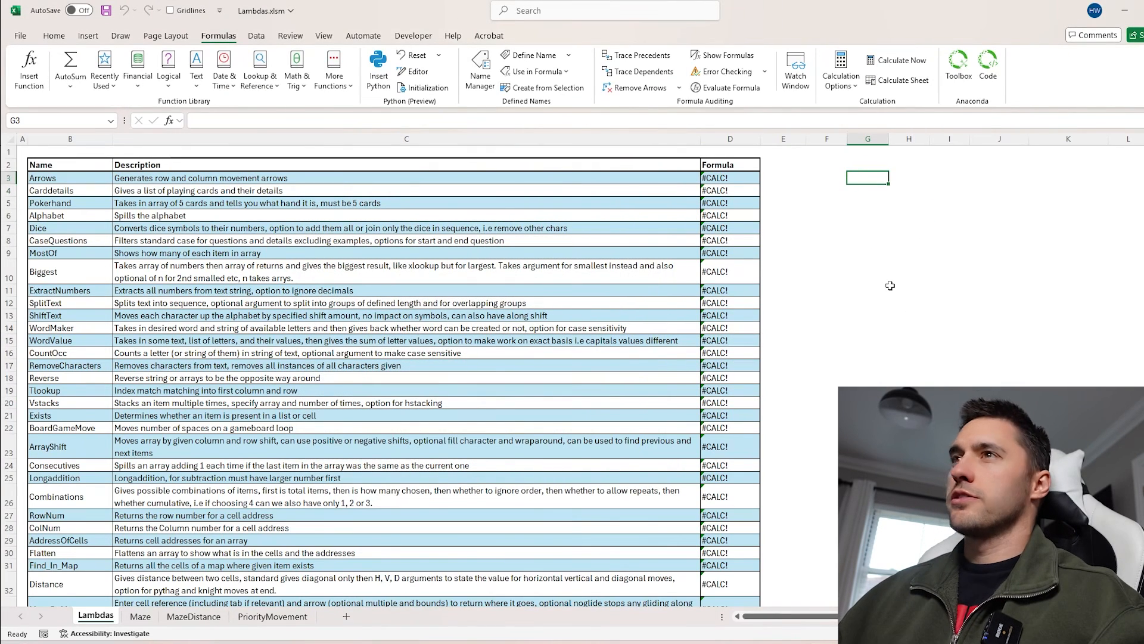
{"action": "type", "text": "=arr"}
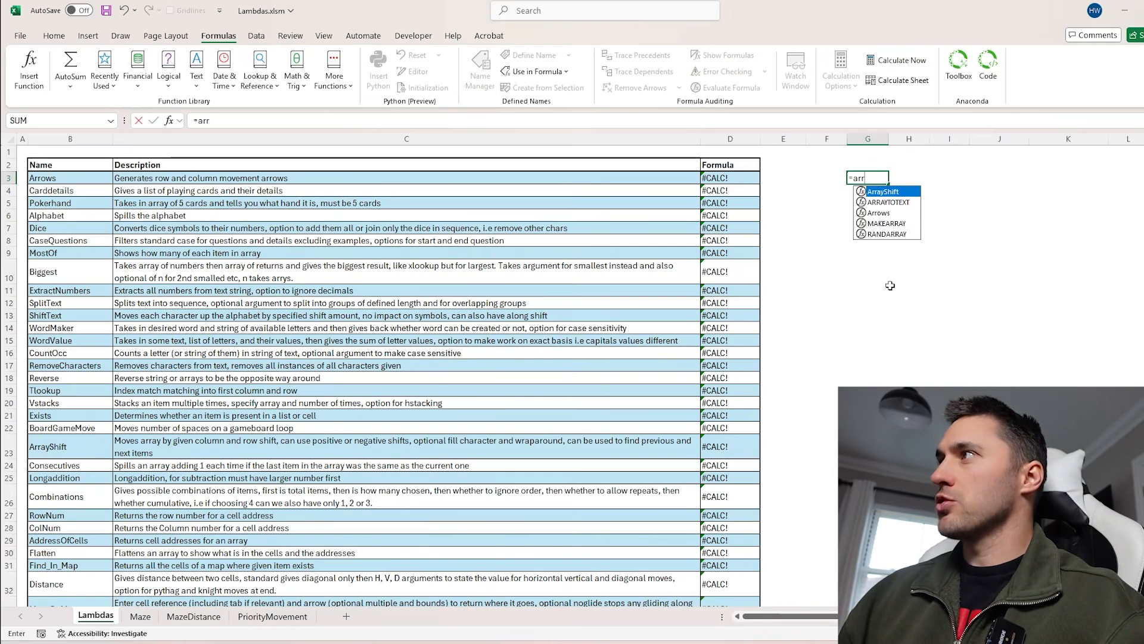
{"action": "key", "text": "Down"}
{"action": "key", "text": "Down"}
{"action": "key", "text": "Tab"}
{"action": "key", "text": "Return"}
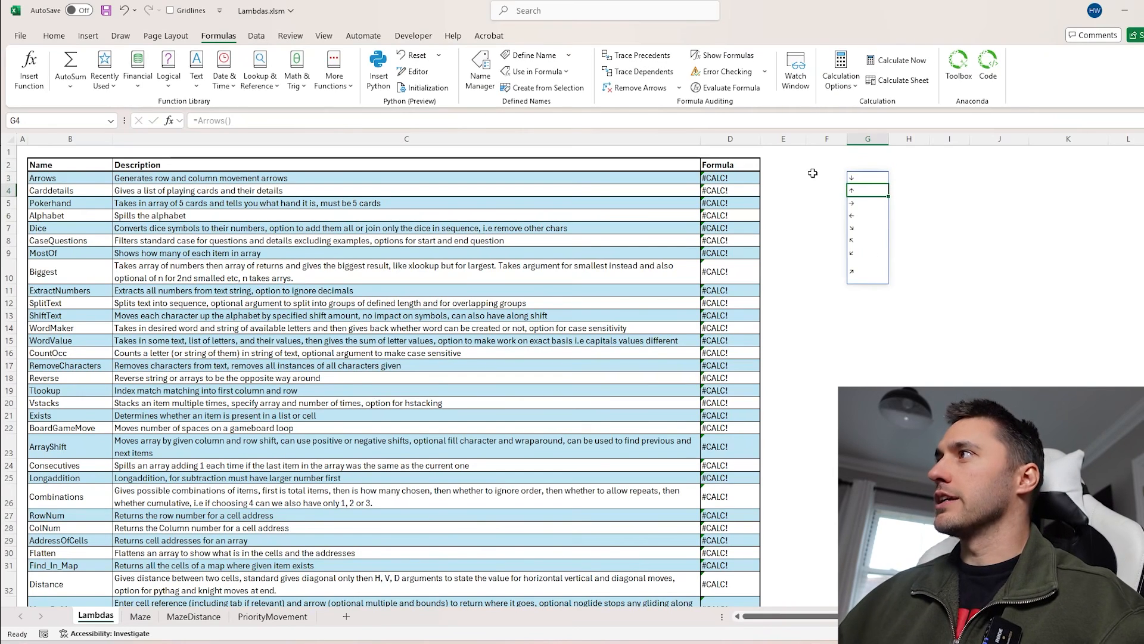
Examine the spilled arrows and the ArrayShift formula in the Formula column
{"action": "left_click", "coordinate": [852, 178]}
{"action": "left_click", "coordinate": [866, 327]}
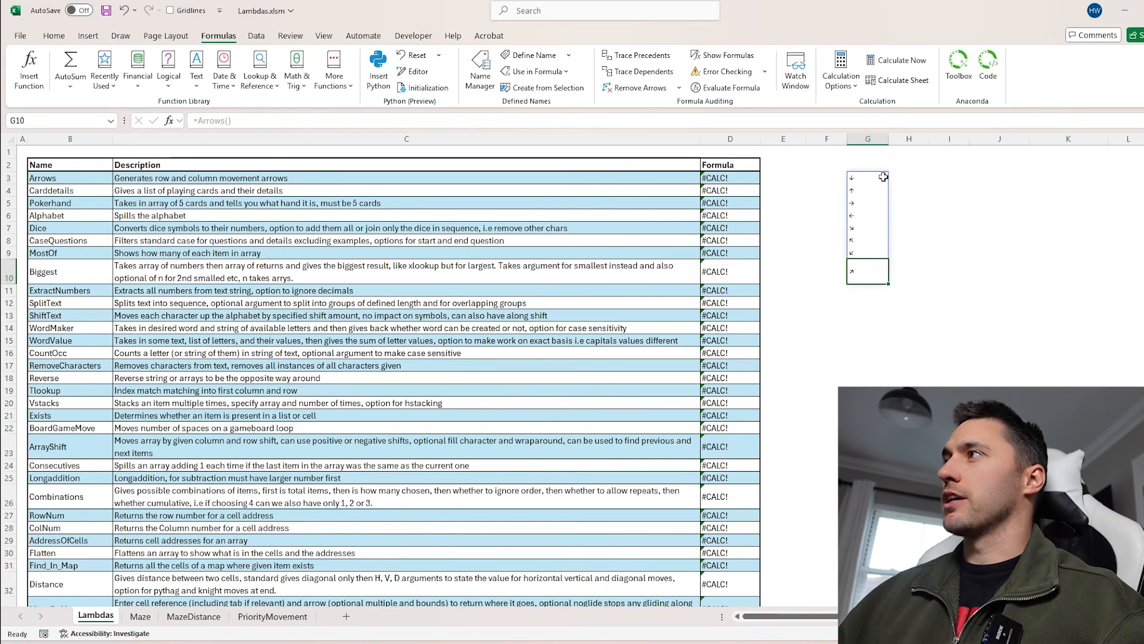
{"action": "left_click_drag", "start_coordinate": [897, 178], "coordinate": [863, 181]}
{"action": "left_click", "coordinate": [864, 179]}
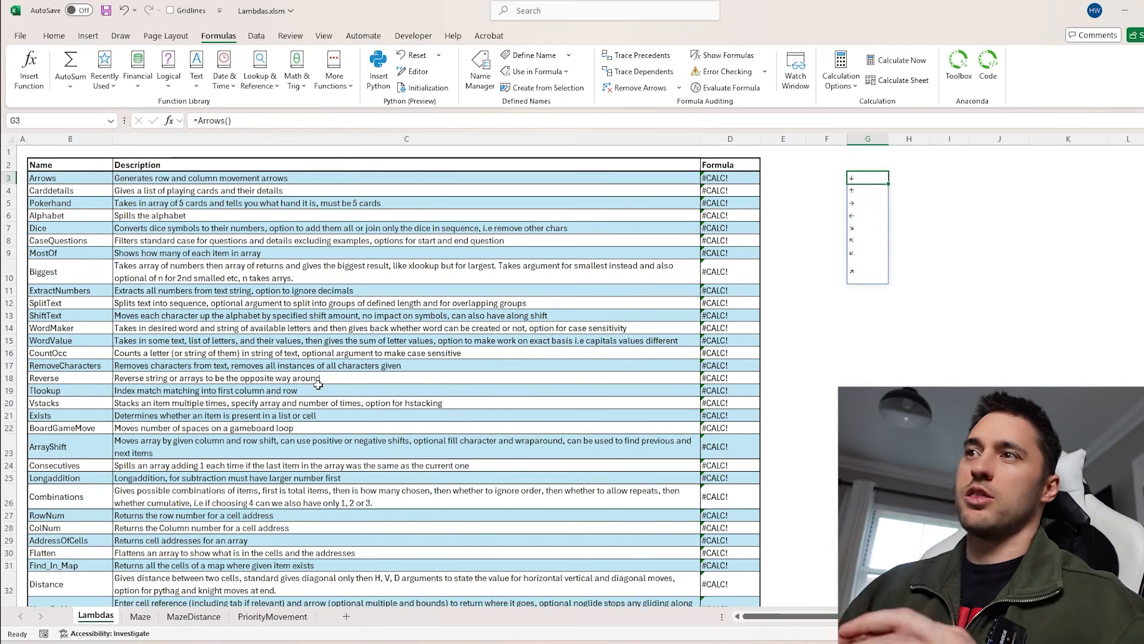
{"action": "left_click", "coordinate": [729, 447]}
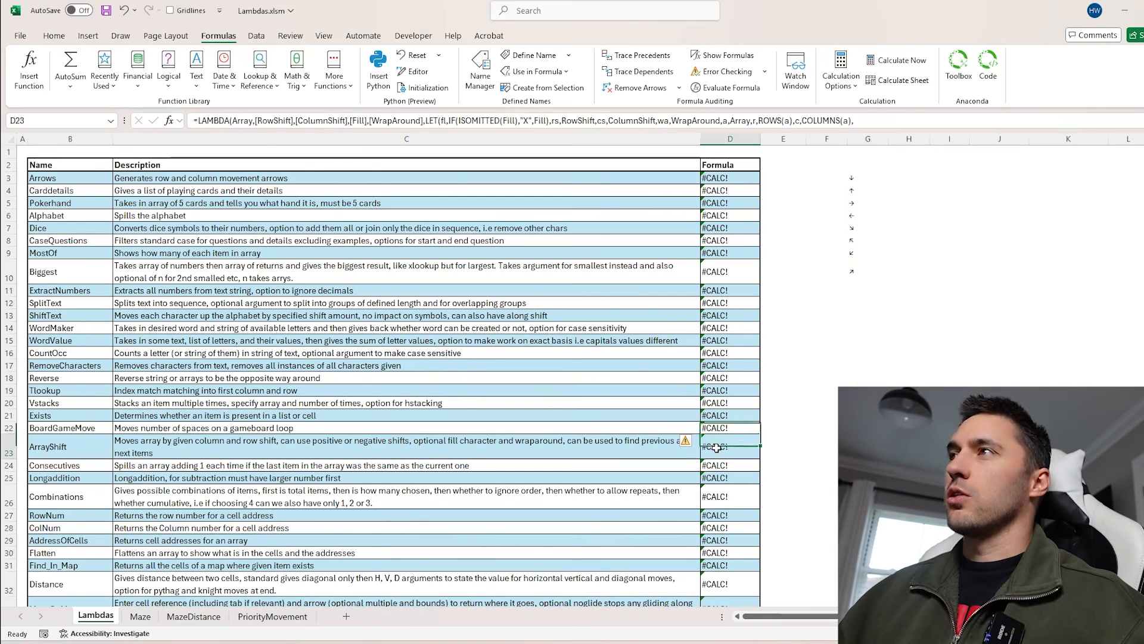
{"action": "left_click", "coordinate": [806, 329]}
{"action": "left_click", "coordinate": [843, 178]}
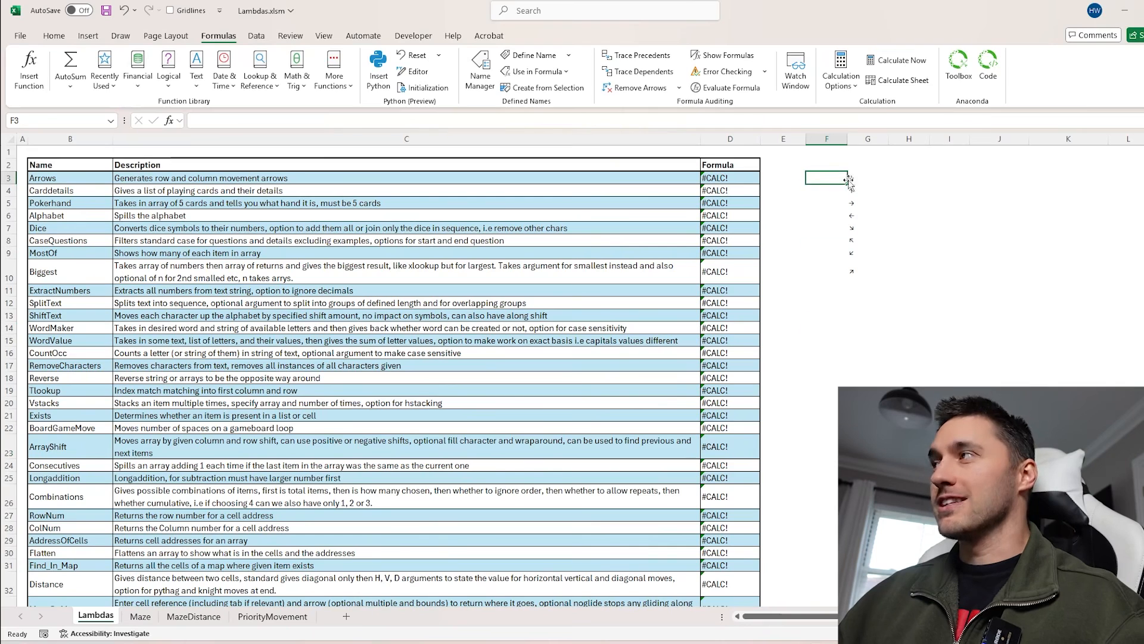
Edit the G3 formula to =Arrows(1) to add row and column offsets beside the arrows
{"action": "left_click", "coordinate": [852, 178]}
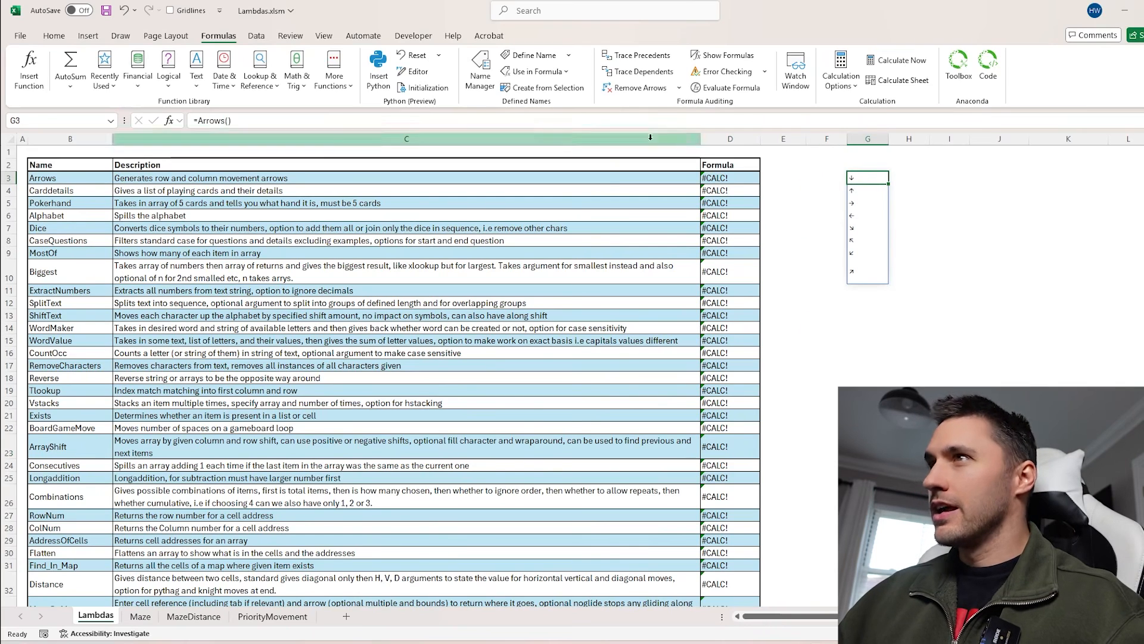
{"action": "left_click", "coordinate": [230, 119]}
{"action": "type", "text": "1"}
{"action": "key", "text": "Return"}
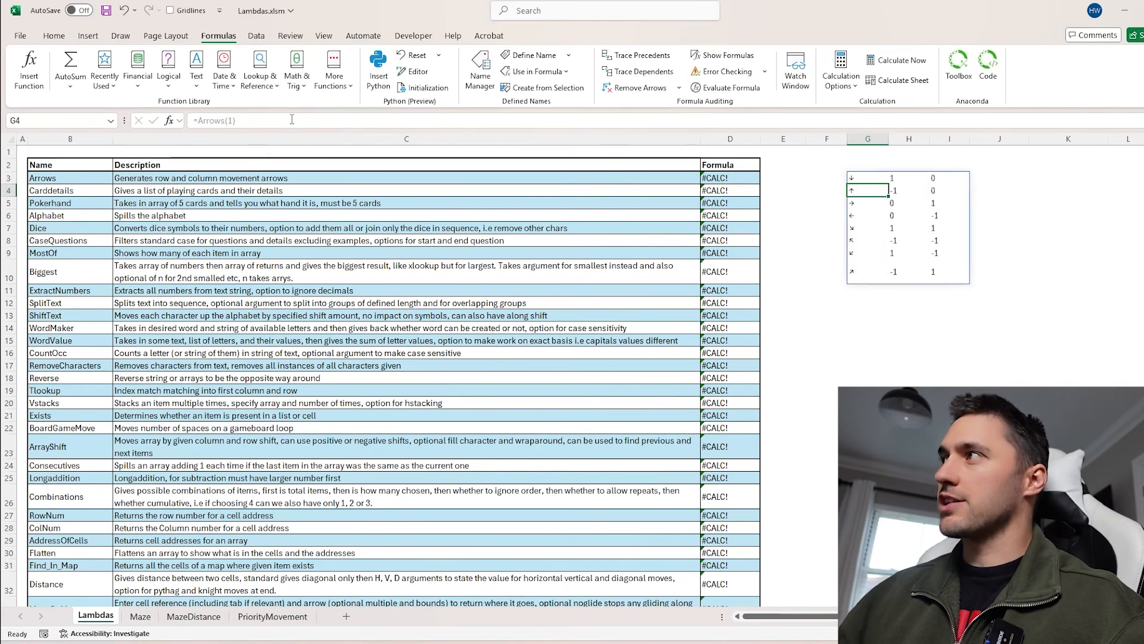
Select the row and column offset columns of the spilled arrow result
{"action": "left_click_drag", "start_coordinate": [892, 180], "coordinate": [899, 269]}
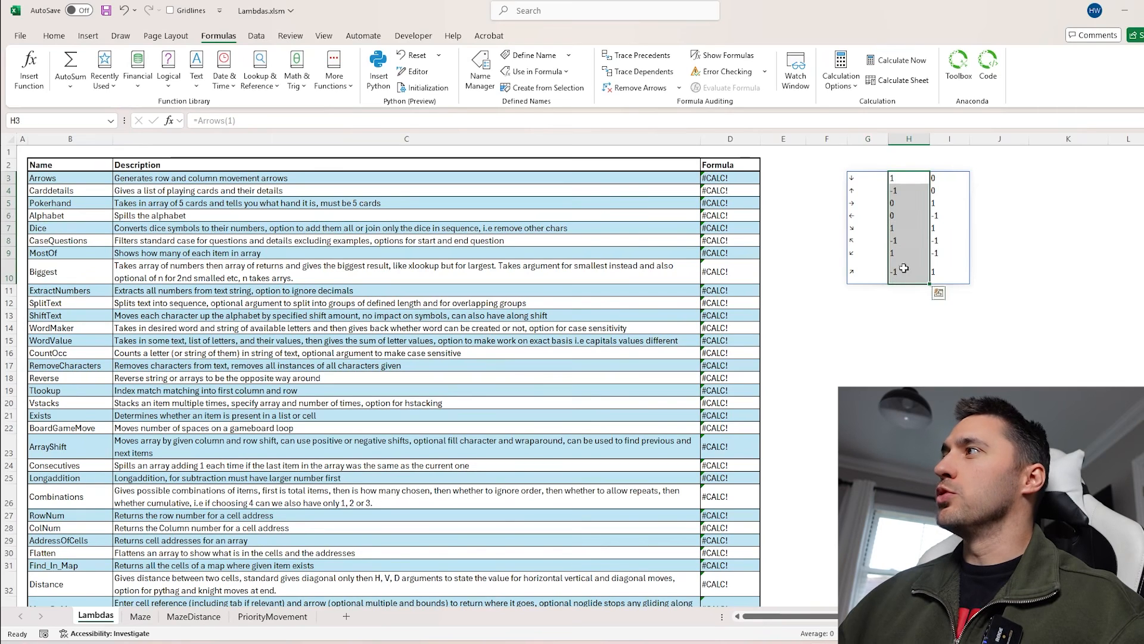
{"action": "left_click_drag", "start_coordinate": [938, 182], "coordinate": [947, 268]}
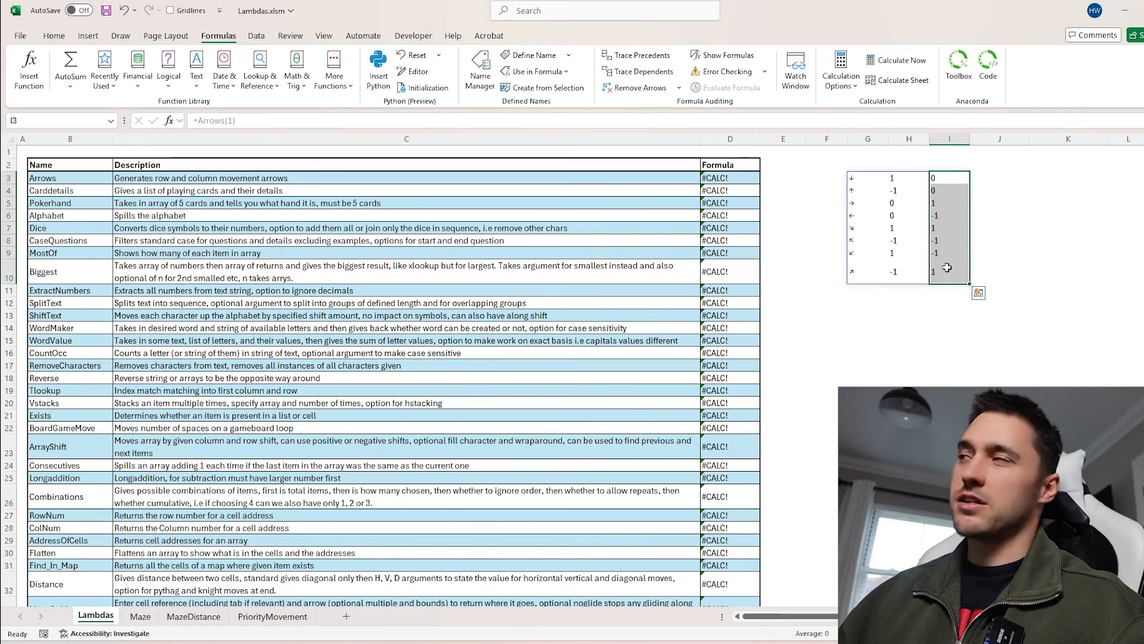
{"action": "left_click", "coordinate": [865, 179]}
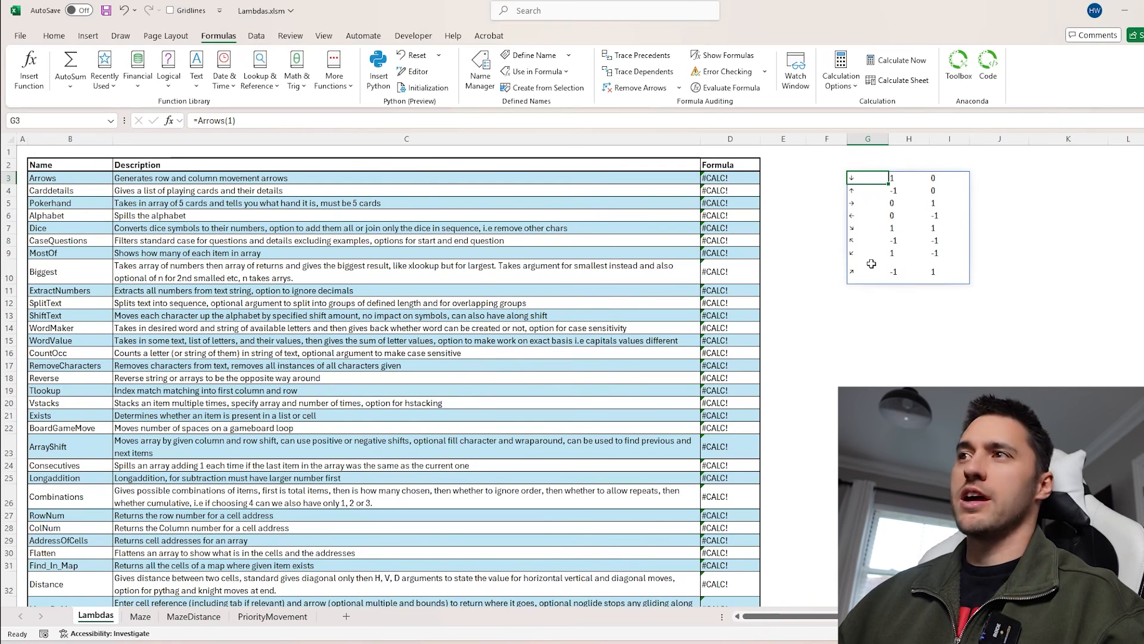
{"action": "left_click", "coordinate": [907, 179]}
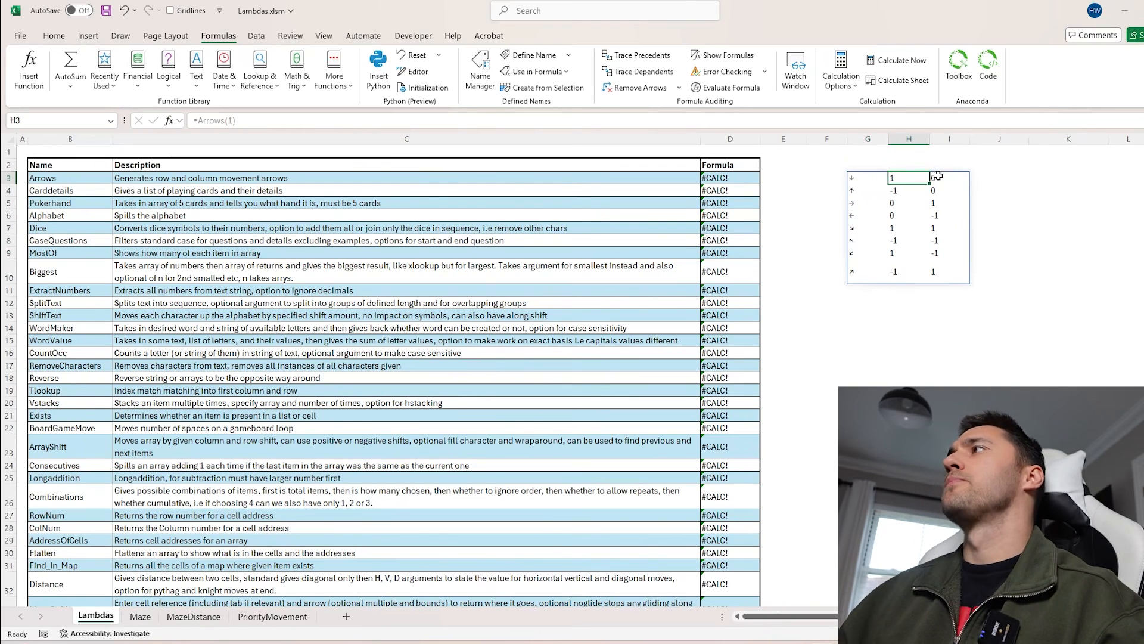
{"action": "left_click", "coordinate": [938, 176]}
{"action": "left_click_drag", "start_coordinate": [897, 178], "coordinate": [903, 308]}
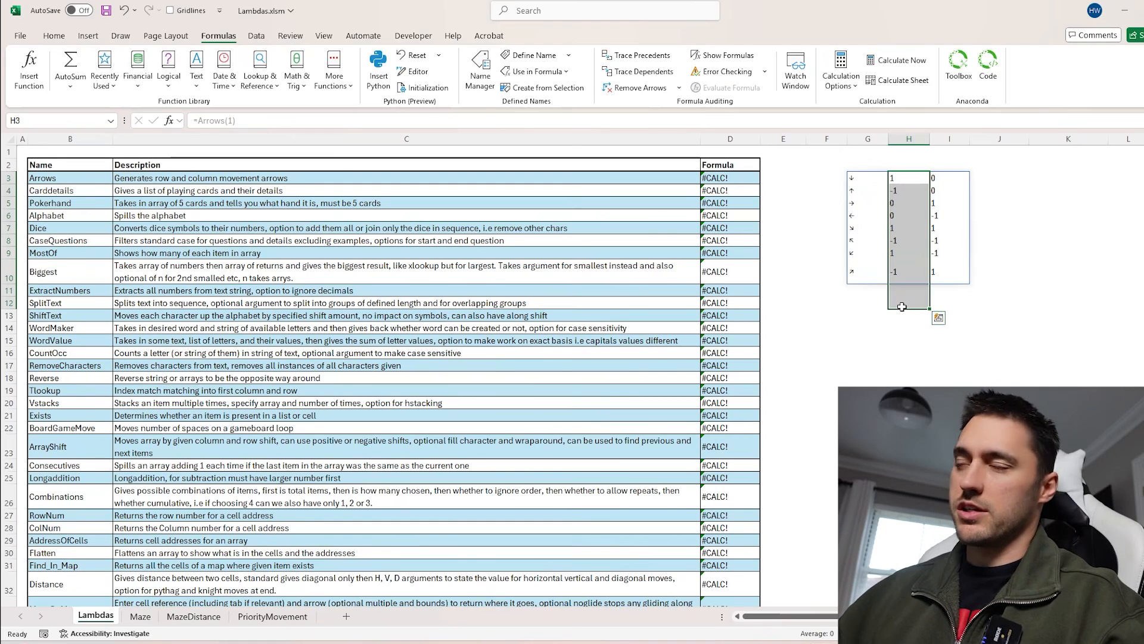
Replace the formula in G3 with the CardDetails function to spill the card table
{"action": "left_click", "coordinate": [855, 177]}
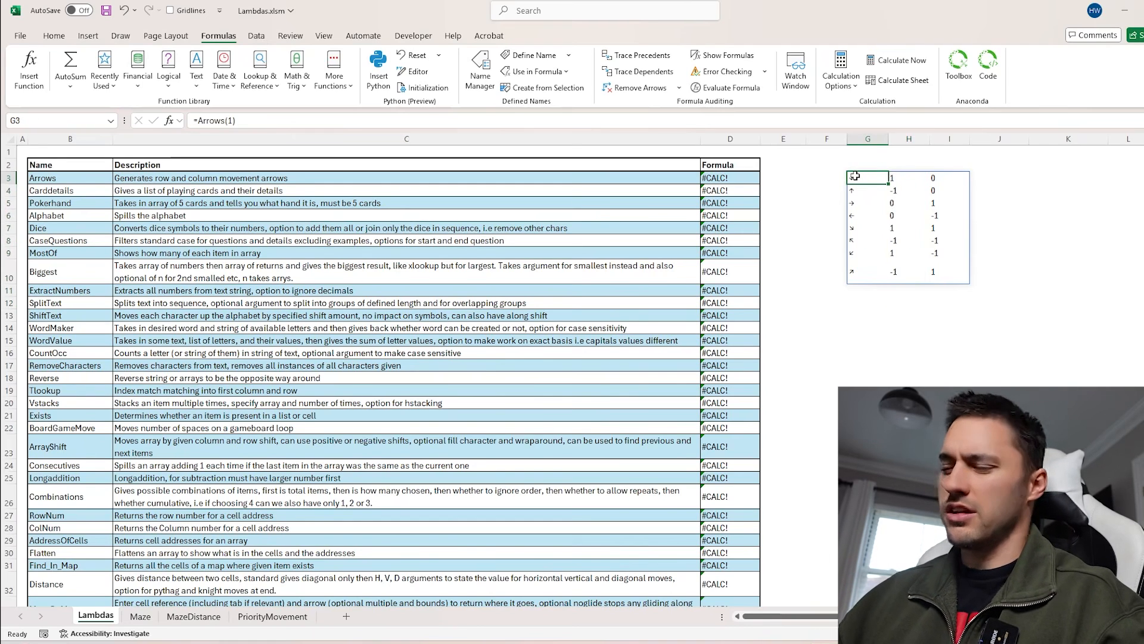
{"action": "key", "text": "Delete"}
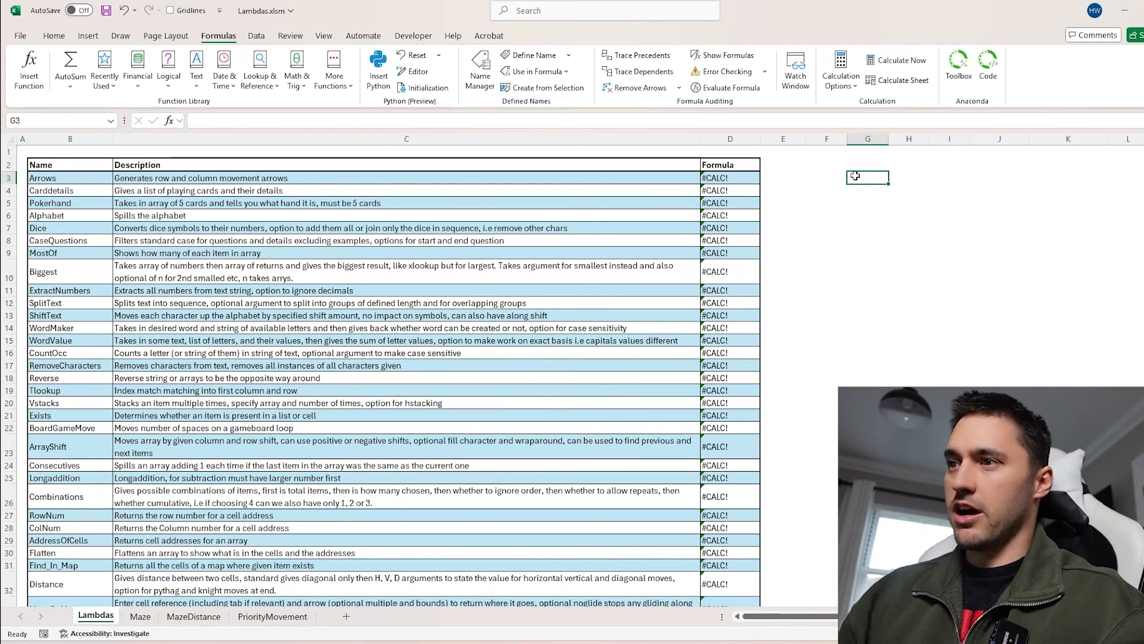
{"action": "type", "text": "=card"}
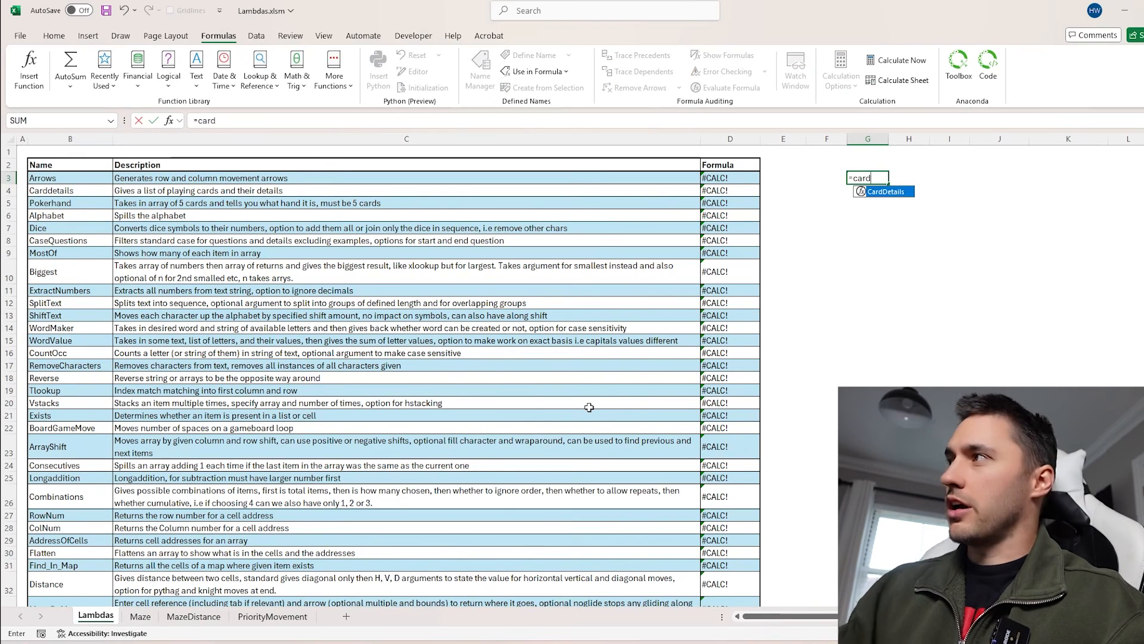
{"action": "key", "text": "Tab"}
{"action": "key", "text": "Return"}
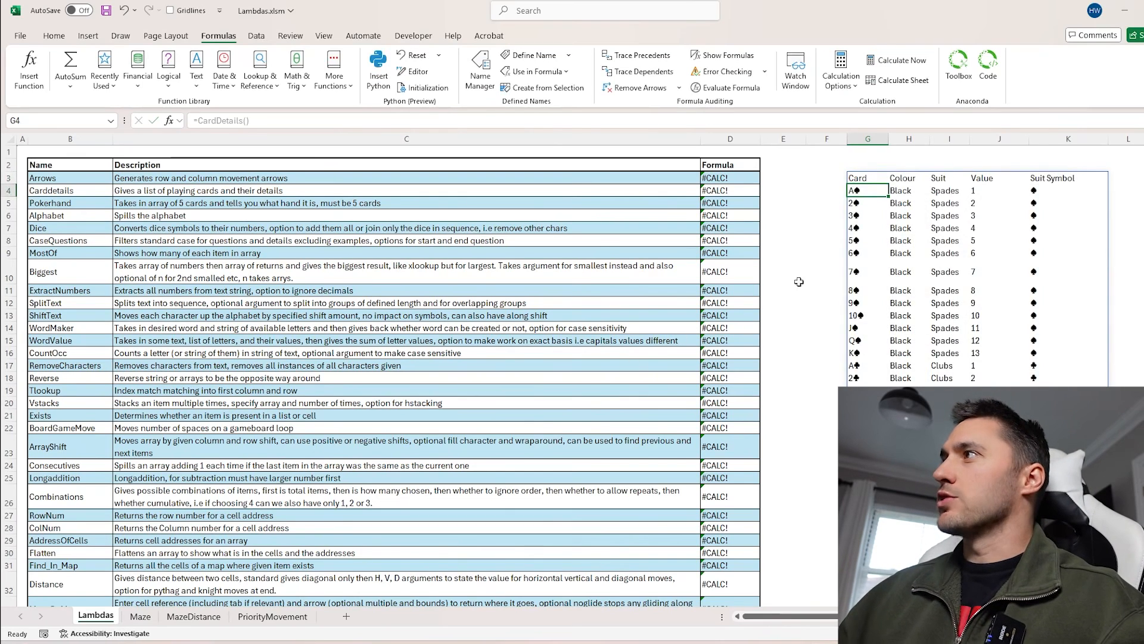
Review the Card, Colour, Suit, Value and Suit Symbol columns of the spilled card table
{"action": "left_click", "coordinate": [868, 138]}
{"action": "left_click", "coordinate": [909, 139]}
{"action": "left_click", "coordinate": [950, 137]}
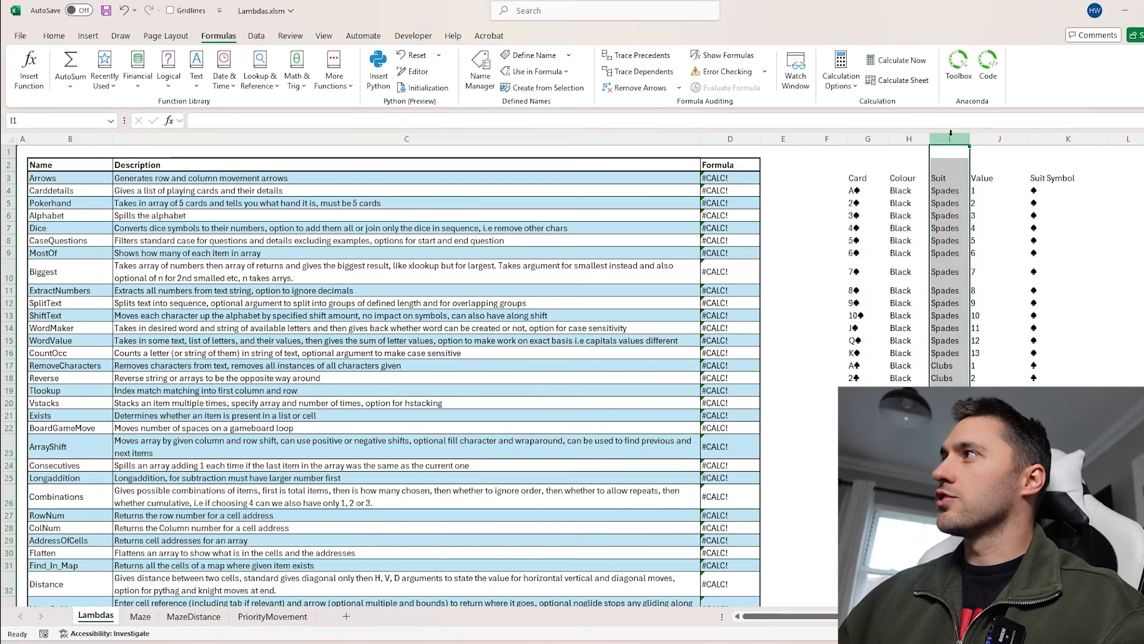
{"action": "left_click", "coordinate": [987, 136]}
{"action": "left_click", "coordinate": [1067, 138]}
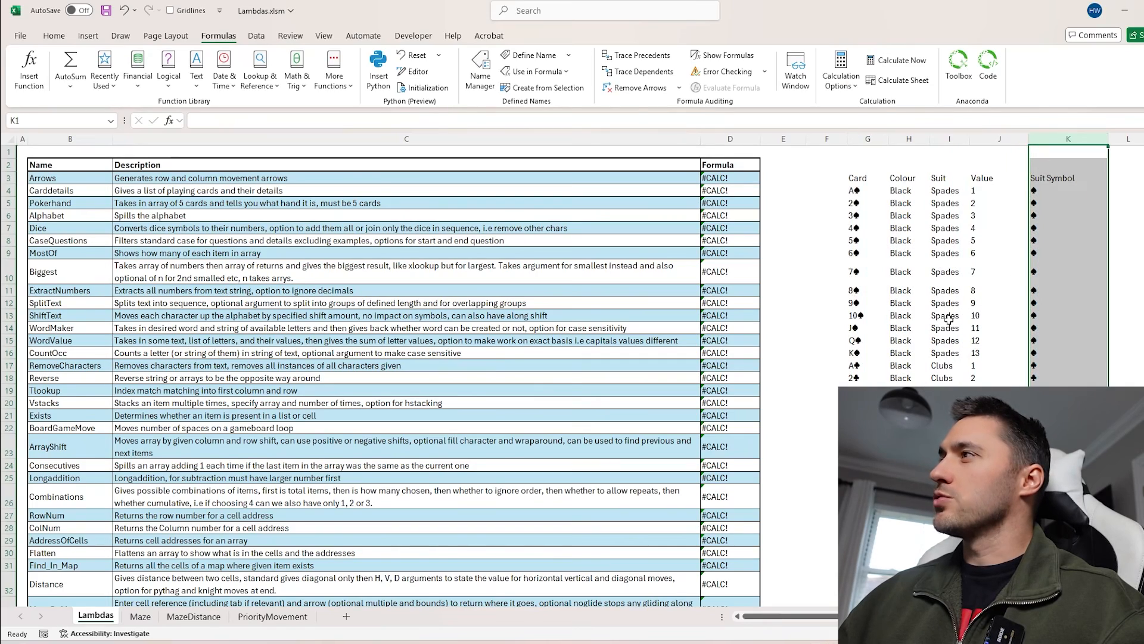
{"action": "scroll", "coordinate": [820, 324], "scroll_direction": "right", "scroll_amount": 5}
{"action": "scroll", "coordinate": [810, 324], "scroll_direction": "left", "scroll_amount": 5}
{"action": "scroll", "coordinate": [802, 322], "scroll_direction": "down", "scroll_amount": 4}
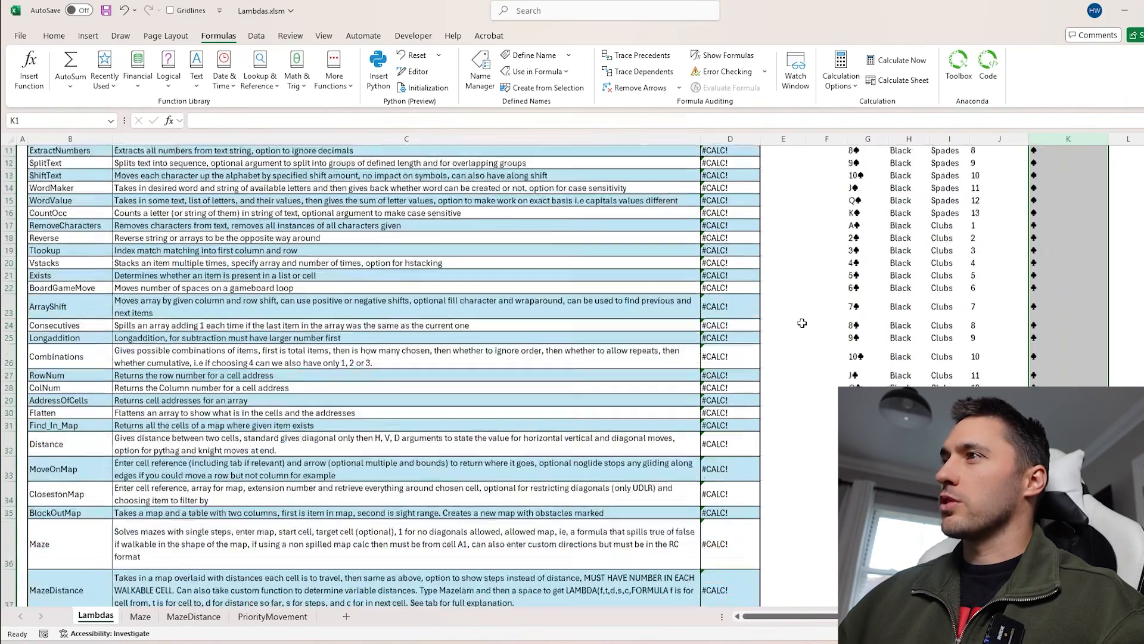
{"action": "scroll", "coordinate": [801, 322], "scroll_direction": "up", "scroll_amount": 4}
Select the Pokerhand row across its name, description and formula cells
{"action": "left_click", "coordinate": [55, 202]}
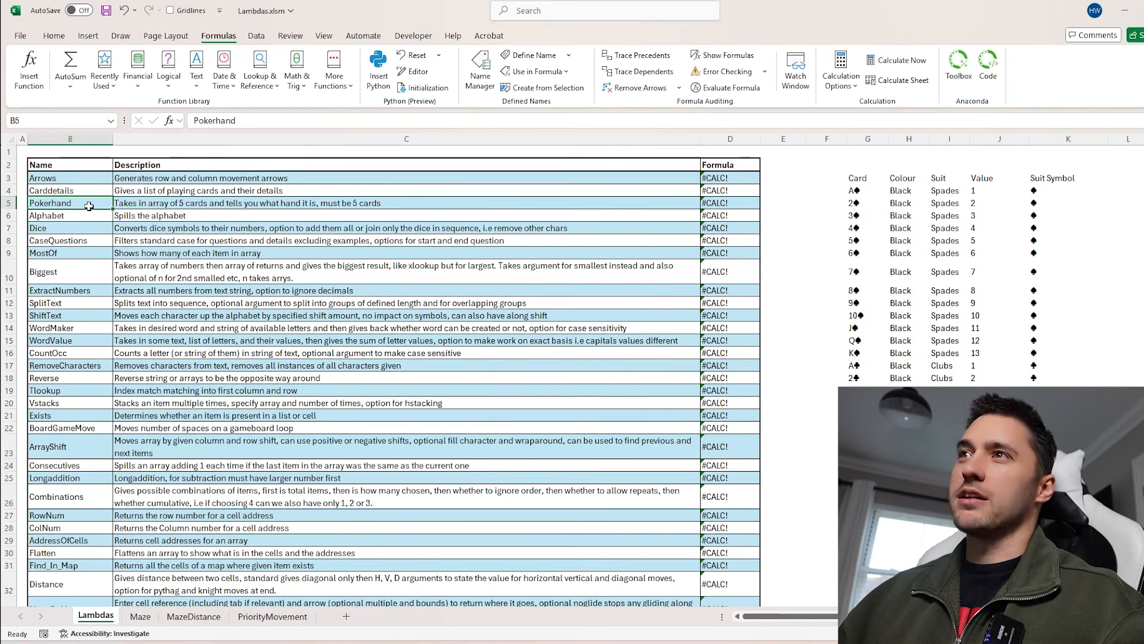
{"action": "left_click_drag", "start_coordinate": [89, 206], "coordinate": [733, 206]}
{"action": "scroll", "coordinate": [621, 301], "scroll_direction": "right", "scroll_amount": 1}
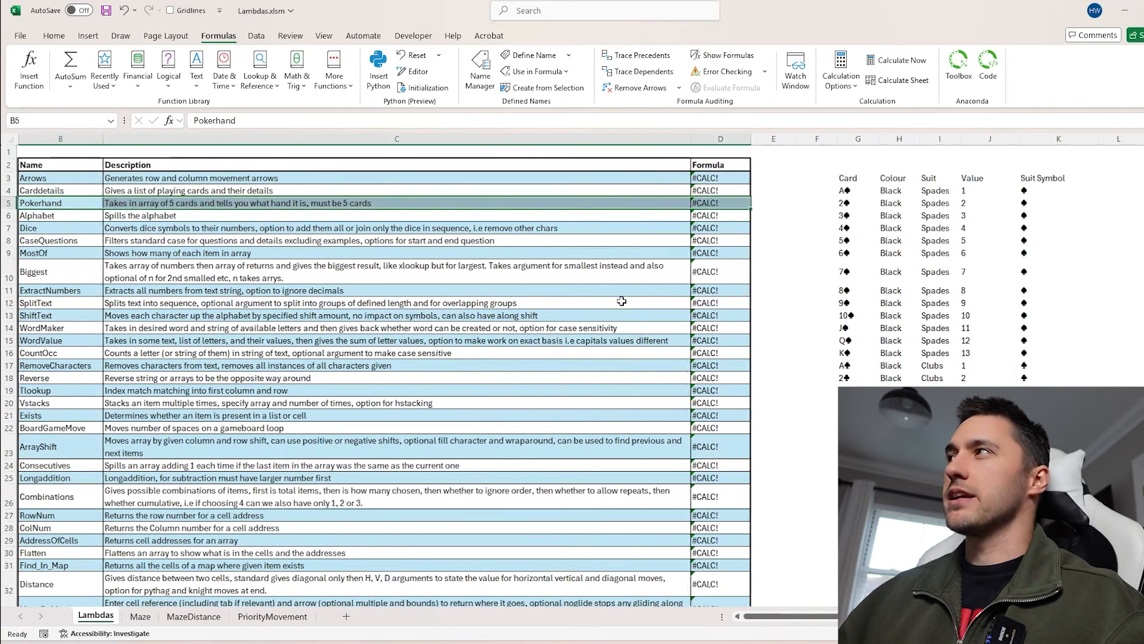
Enter =PokerHand(G4:G8) in M6 to evaluate the first five cards of the table
{"action": "scroll", "coordinate": [621, 301], "scroll_direction": "right", "scroll_amount": 3}
{"action": "left_click", "coordinate": [420, 214]}
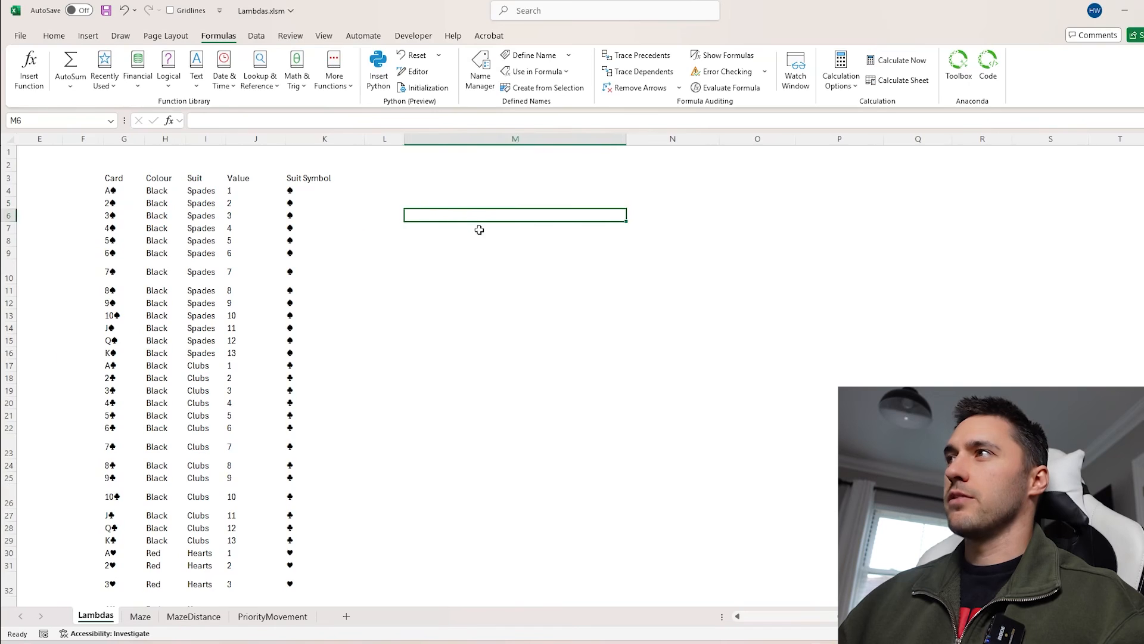
{"action": "scroll", "coordinate": [479, 229], "scroll_direction": "left", "scroll_amount": 1}
{"action": "type", "text": "=pok"}
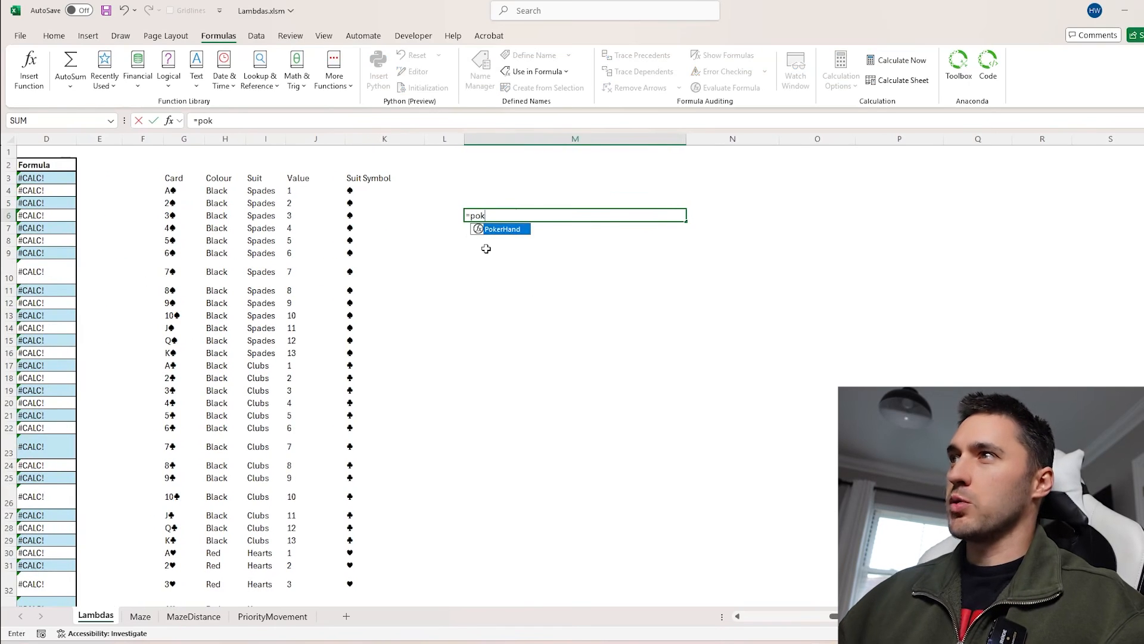
{"action": "key", "text": "Tab"}
{"action": "left_click_drag", "start_coordinate": [169, 190], "coordinate": [177, 238]}
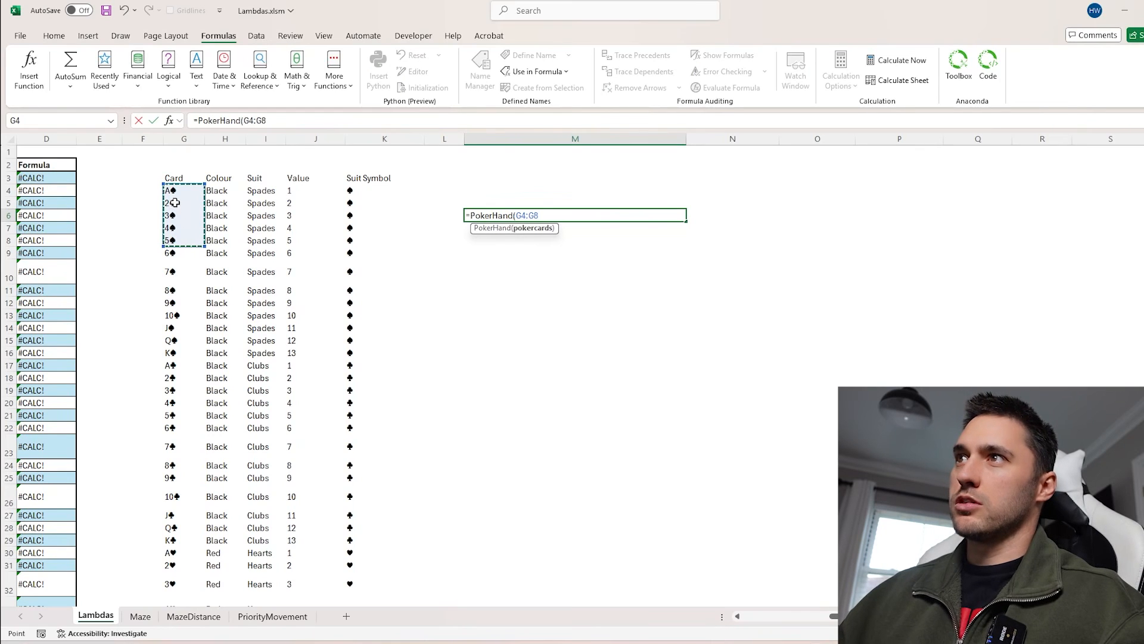
{"action": "key", "text": "Return"}
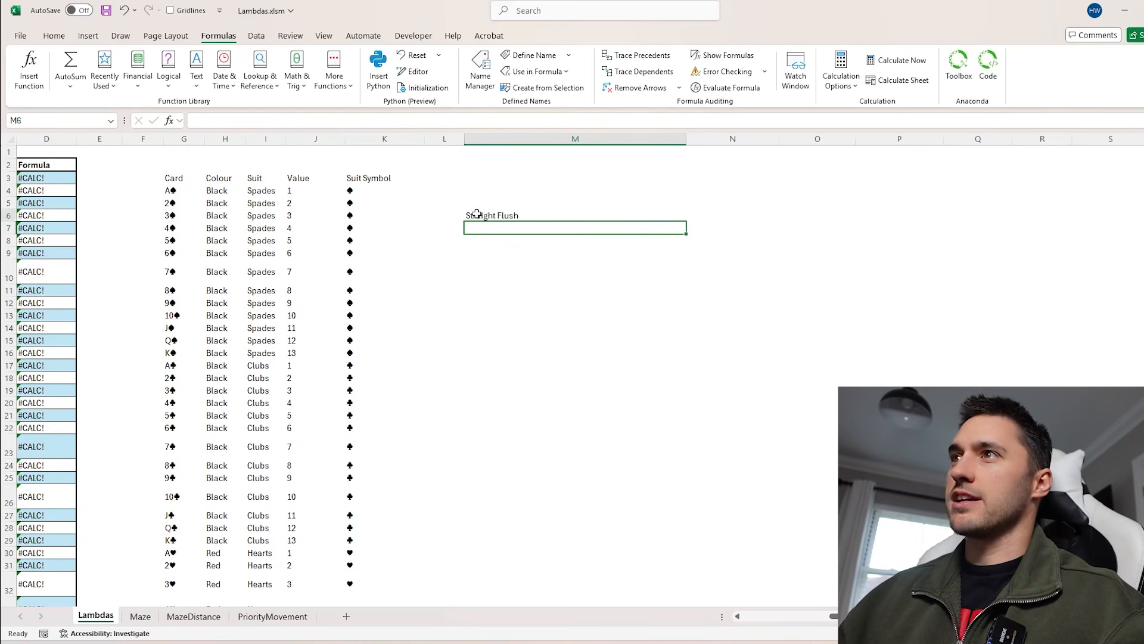
Copy the card table in columns G to K and paste it back over itself
{"action": "double_click", "coordinate": [470, 216]}
{"action": "key", "text": "Escape"}
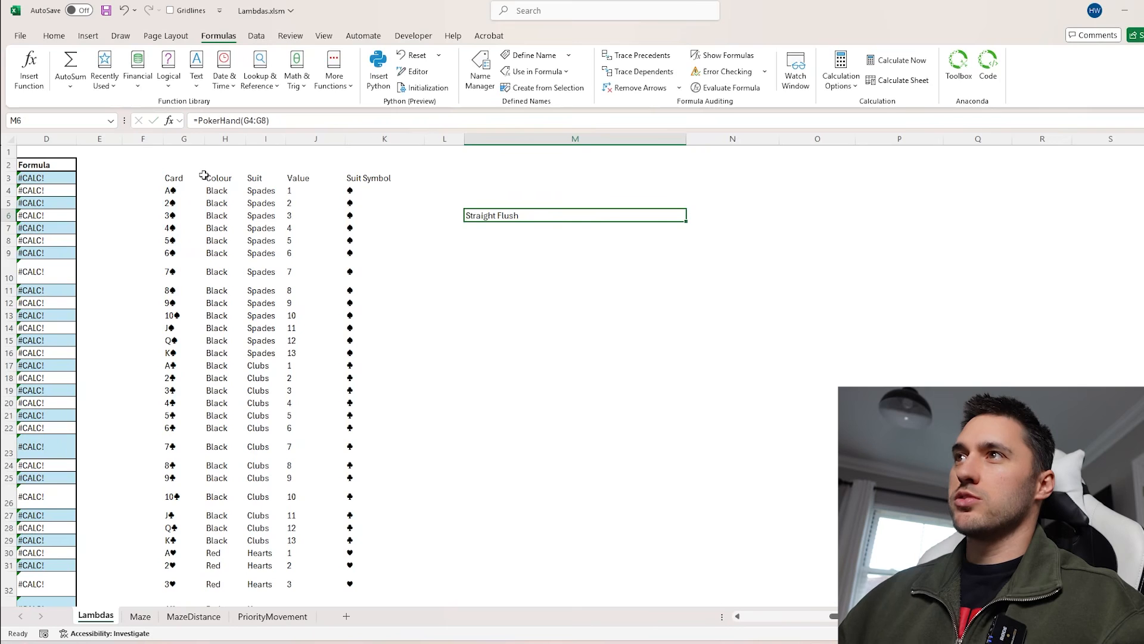
{"action": "left_click_drag", "start_coordinate": [184, 139], "coordinate": [364, 147]}
{"action": "key", "text": "ctrl+c"}
{"action": "key", "text": "ctrl+v"}
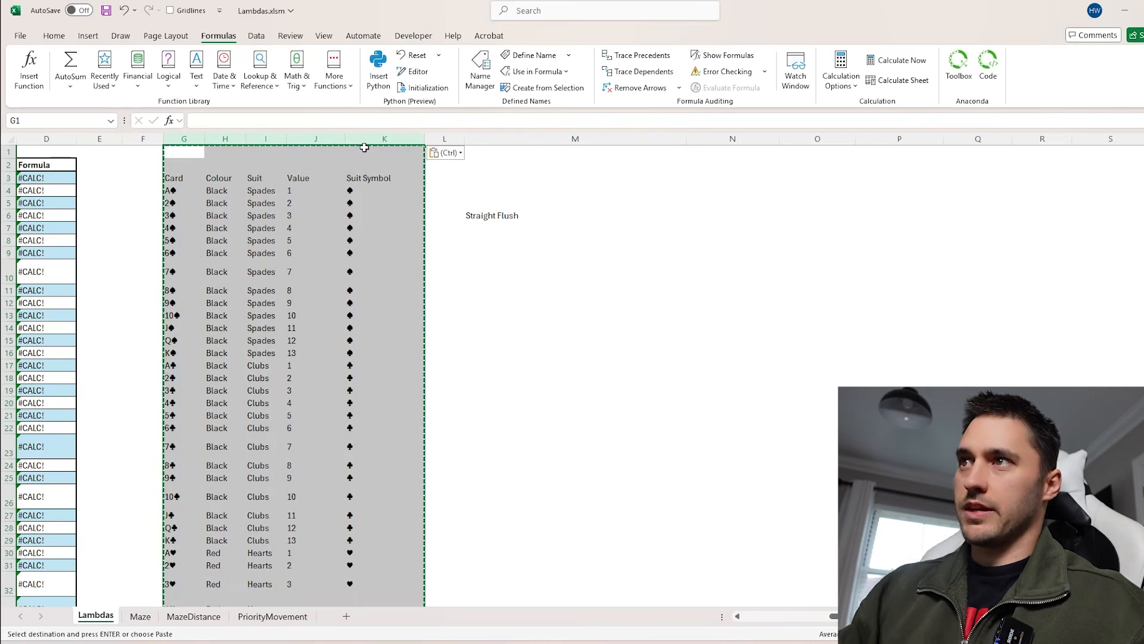
Replace the card in G6 with the 8♣ copied from G24
{"action": "left_click", "coordinate": [180, 466]}
{"action": "key", "text": "Escape"}
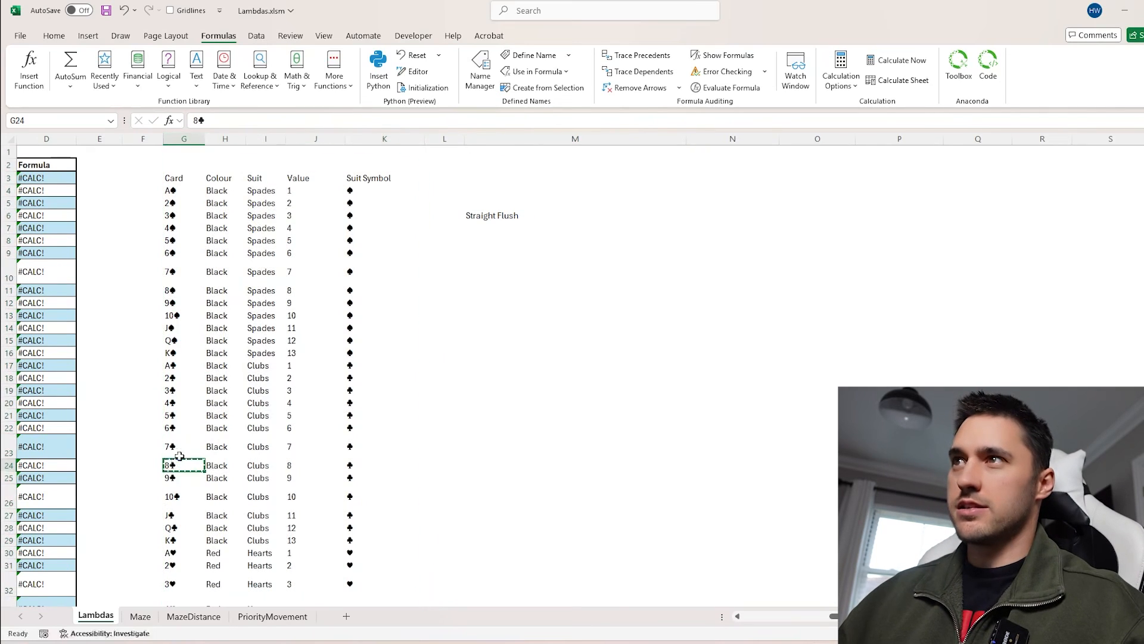
{"action": "key", "text": "ctrl+c"}
{"action": "left_click", "coordinate": [181, 216]}
{"action": "key", "text": "ctrl+v"}
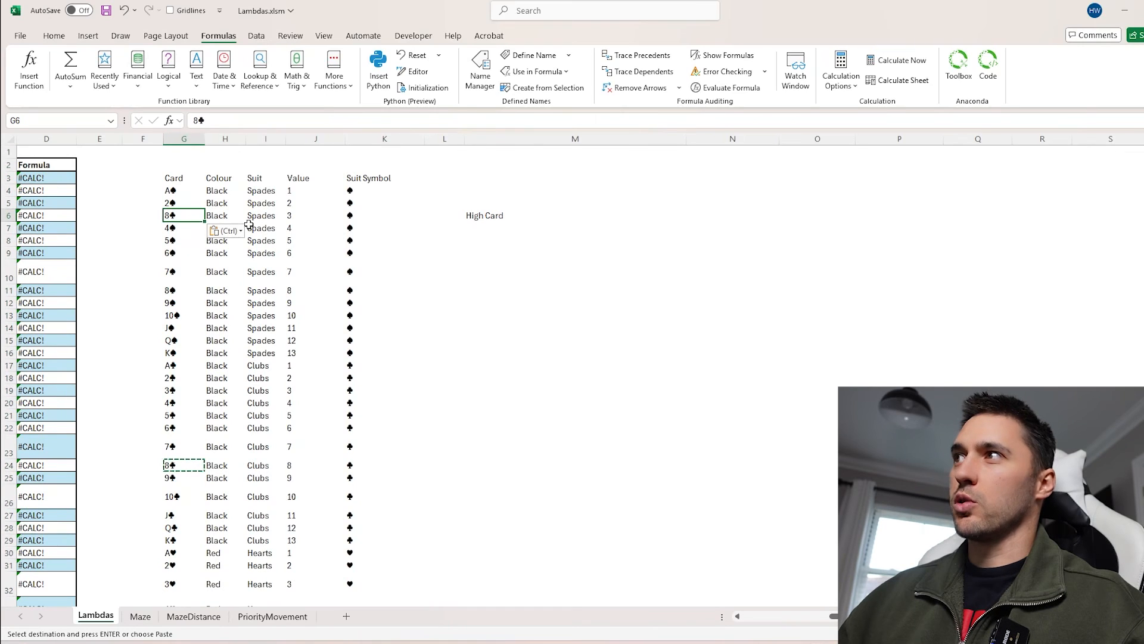
{"action": "left_click", "coordinate": [490, 217]}
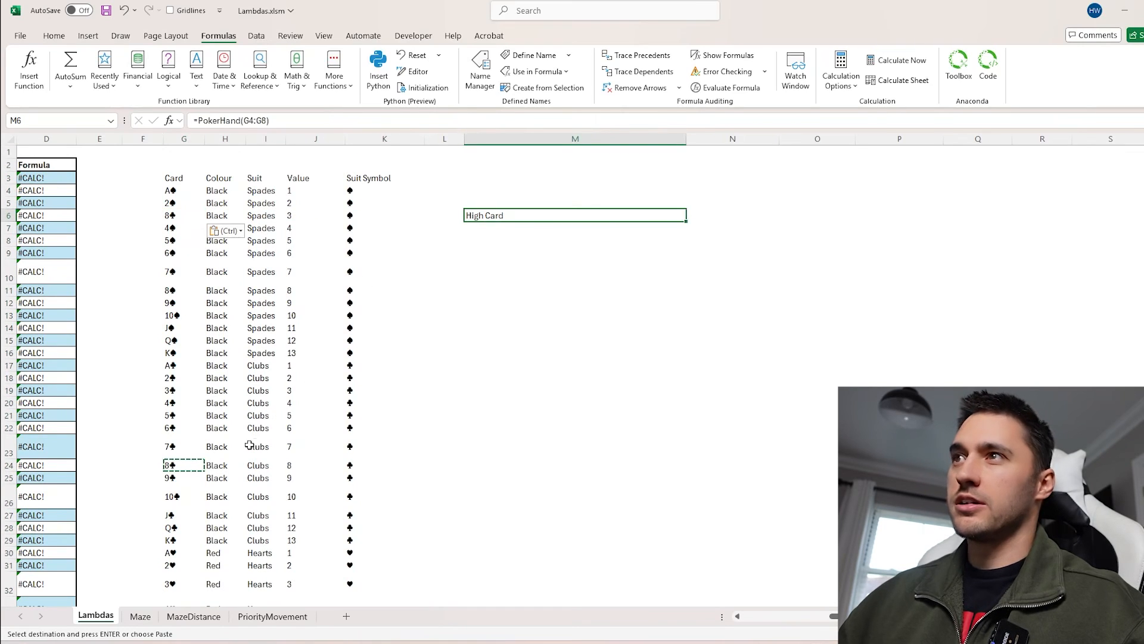
Replace the card in G6 with the Q♠ copied from G15 and reselect the hand in G4:G8
{"action": "left_click", "coordinate": [183, 338]}
{"action": "key", "text": "ctrl+c"}
{"action": "left_click", "coordinate": [179, 215]}
{"action": "key", "text": "ctrl+v"}
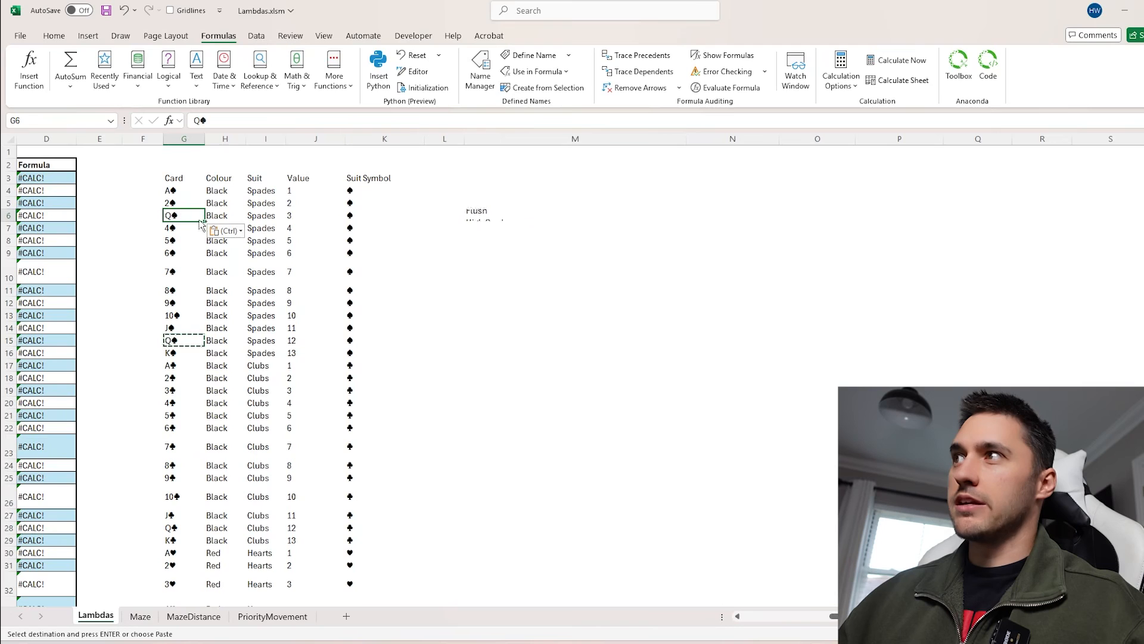
{"action": "left_click_drag", "start_coordinate": [170, 190], "coordinate": [182, 241]}
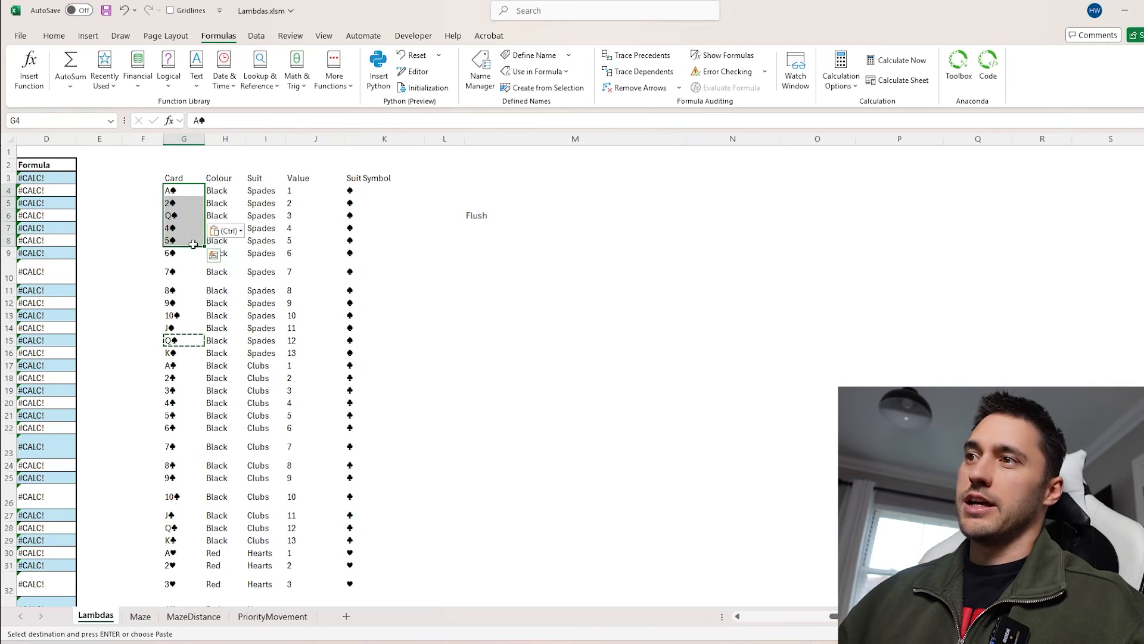
{"action": "left_click", "coordinate": [474, 215]}
Delete worksheet columns G through M
{"action": "left_click", "coordinate": [191, 139]}
{"action": "left_click_drag", "start_coordinate": [302, 150], "coordinate": [575, 146]}
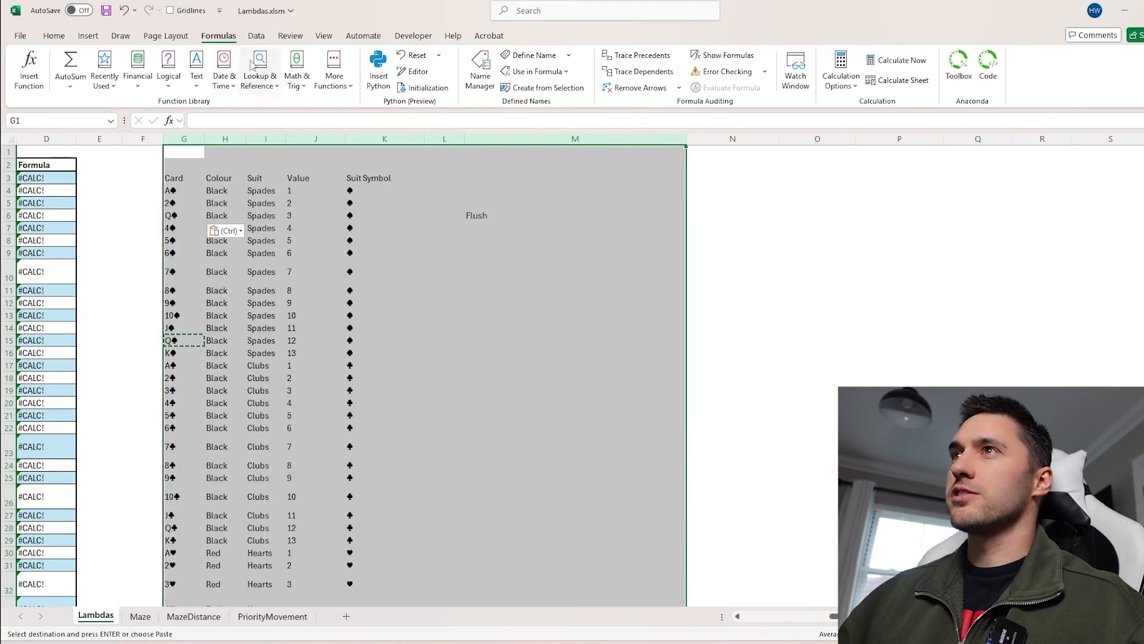
{"action": "left_click", "coordinate": [54, 36]}
{"action": "left_click", "coordinate": [683, 65]}
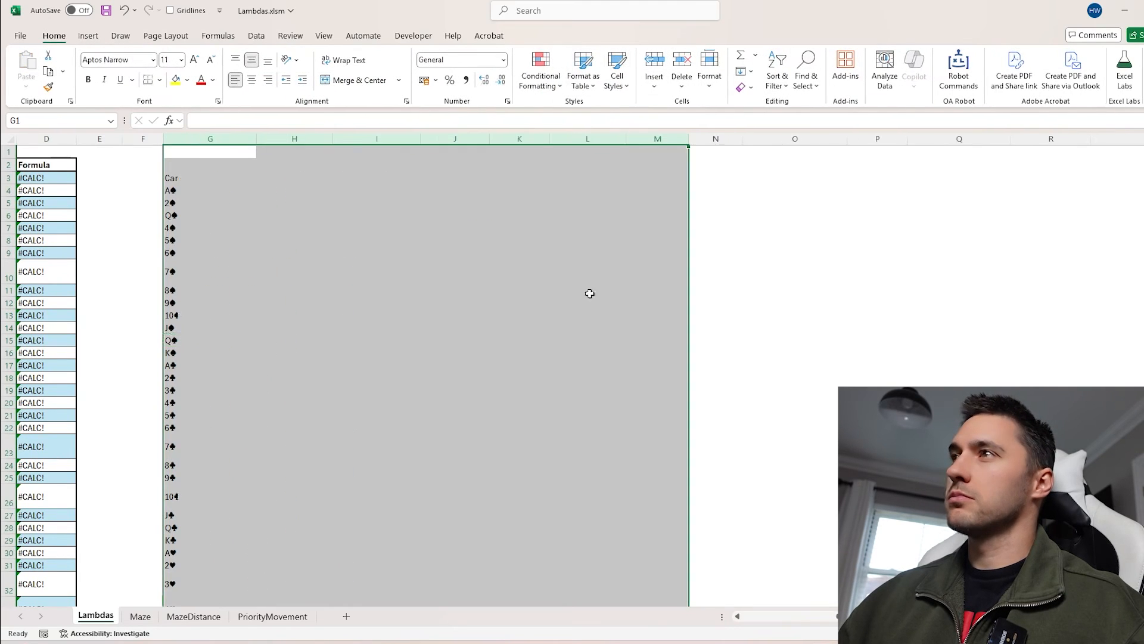
Enter =Alphabet() in G3 to spill the alphabet
{"action": "scroll", "coordinate": [590, 294], "scroll_direction": "left", "scroll_amount": 3}
{"action": "scroll", "coordinate": [440, 424], "scroll_direction": "right", "scroll_amount": 1}
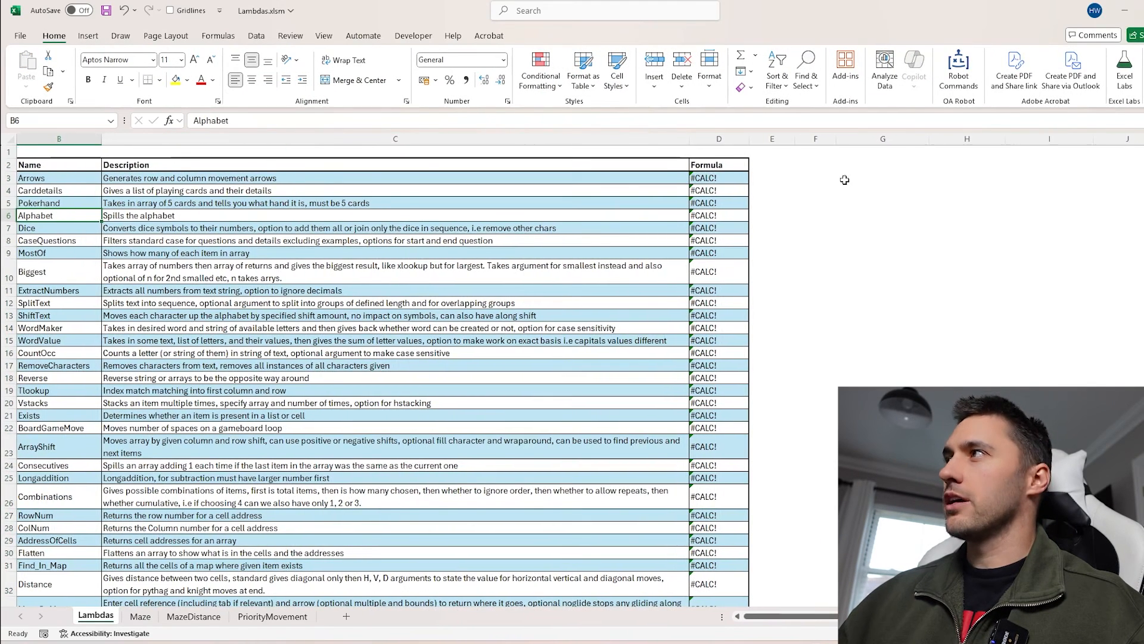
{"action": "left_click", "coordinate": [844, 179]}
{"action": "type", "text": "=Alphabet()"}
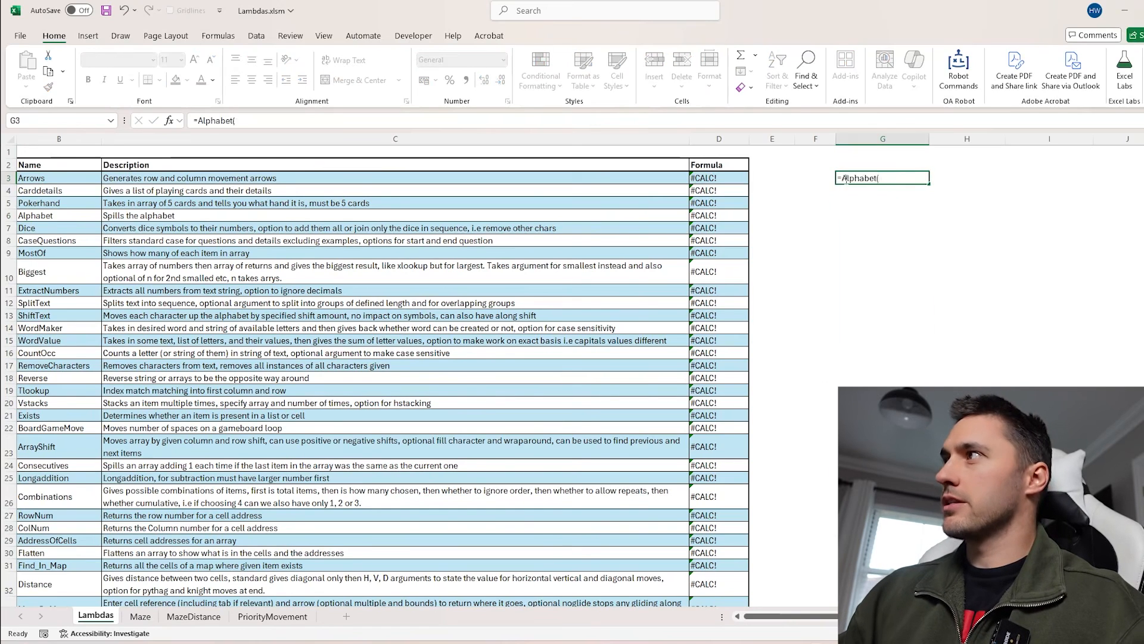
{"action": "key", "text": "Return"}
Select the spilled alphabet and delete the Alphabet formula from G3
{"action": "left_click_drag", "start_coordinate": [846, 179], "coordinate": [853, 340]}
{"action": "left_click", "coordinate": [907, 270]}
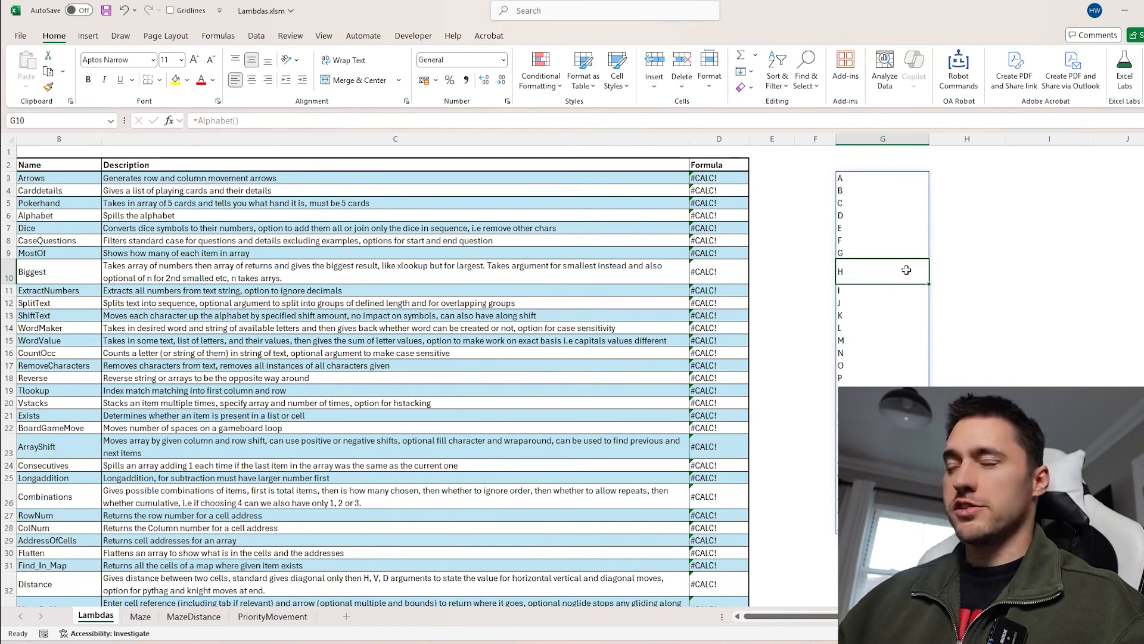
{"action": "left_click_drag", "start_coordinate": [936, 177], "coordinate": [945, 528]}
{"action": "left_click", "coordinate": [846, 184]}
{"action": "key", "text": "Delete"}
Select the Dice row across its name, description and formula cells
{"action": "scroll", "coordinate": [286, 256], "scroll_direction": "left", "scroll_amount": 1}
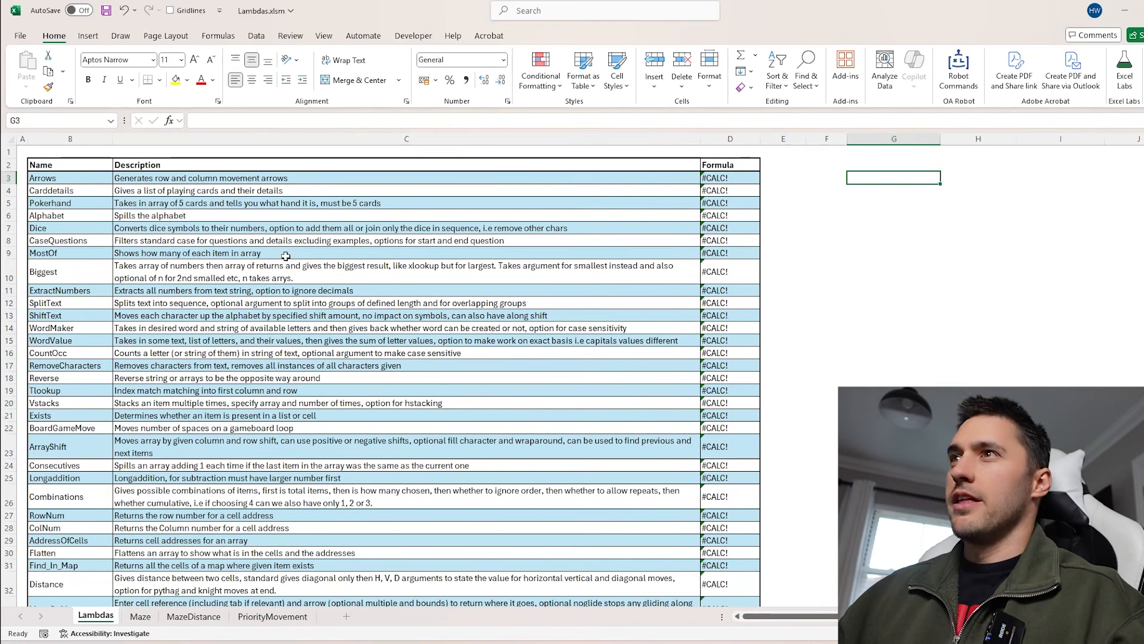
{"action": "left_click_drag", "start_coordinate": [92, 229], "coordinate": [724, 226]}
{"action": "left_click", "coordinate": [772, 230]}
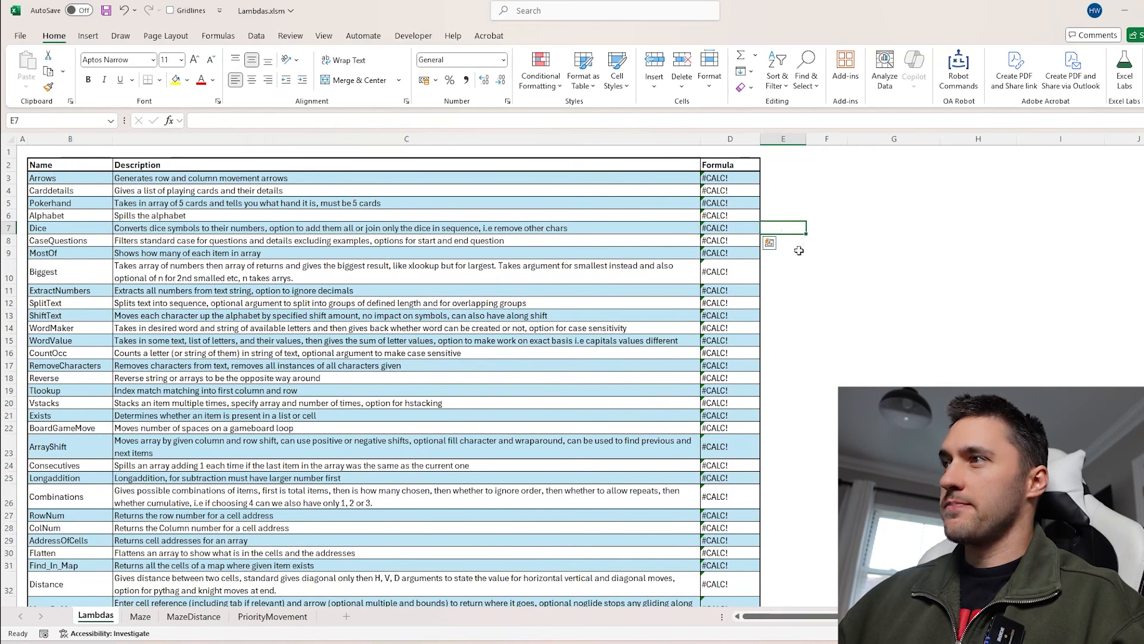
Switch to the Collect Them All case workbook and browse its level 2 dice rolls
{"action": "left_click", "coordinate": [582, 640]}
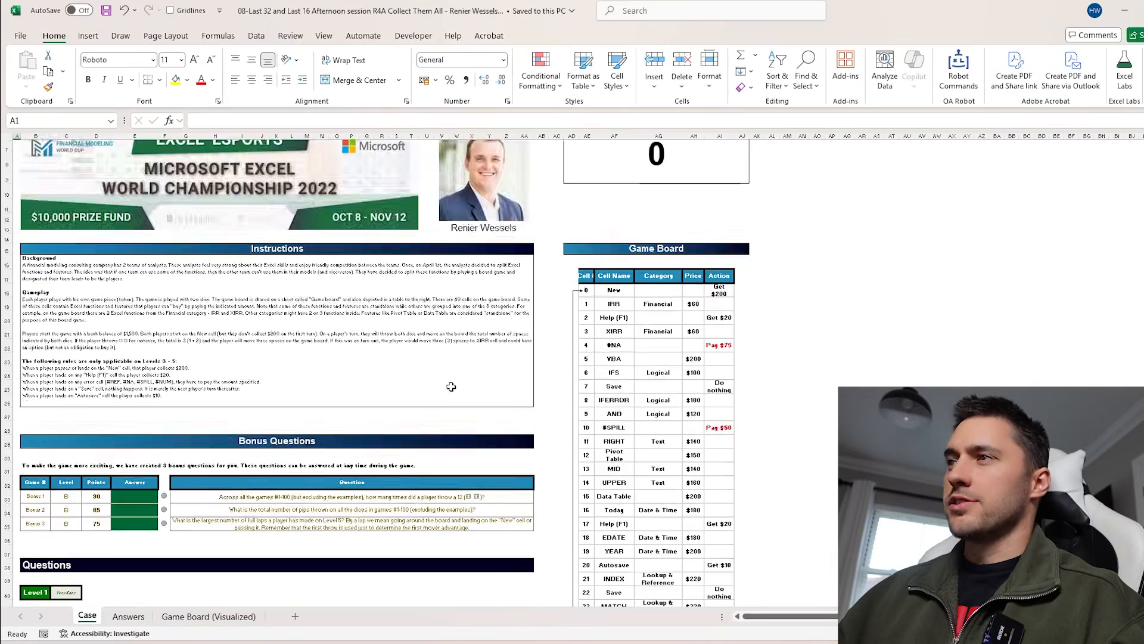
{"action": "scroll", "coordinate": [376, 372], "scroll_direction": "down", "scroll_amount": 2}
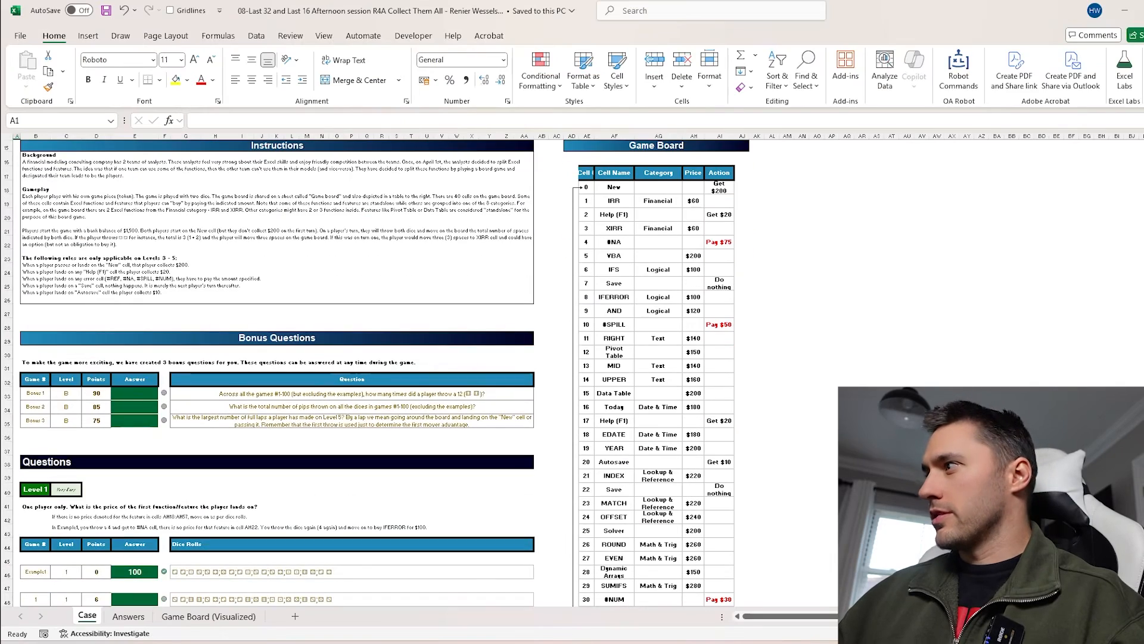
{"action": "scroll", "coordinate": [695, 447], "scroll_direction": "up", "scroll_amount": 5}
{"action": "scroll", "coordinate": [656, 449], "scroll_direction": "down", "scroll_amount": 12}
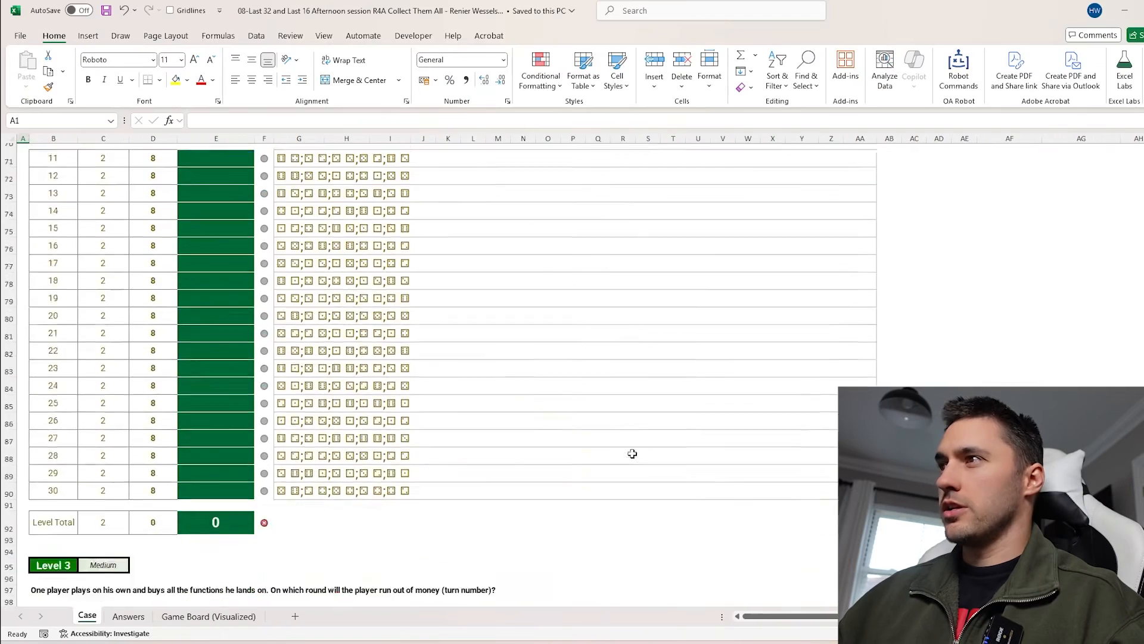
{"action": "scroll", "coordinate": [632, 454], "scroll_direction": "down", "scroll_amount": 6}
{"action": "scroll", "coordinate": [637, 440], "scroll_direction": "up", "scroll_amount": 4}
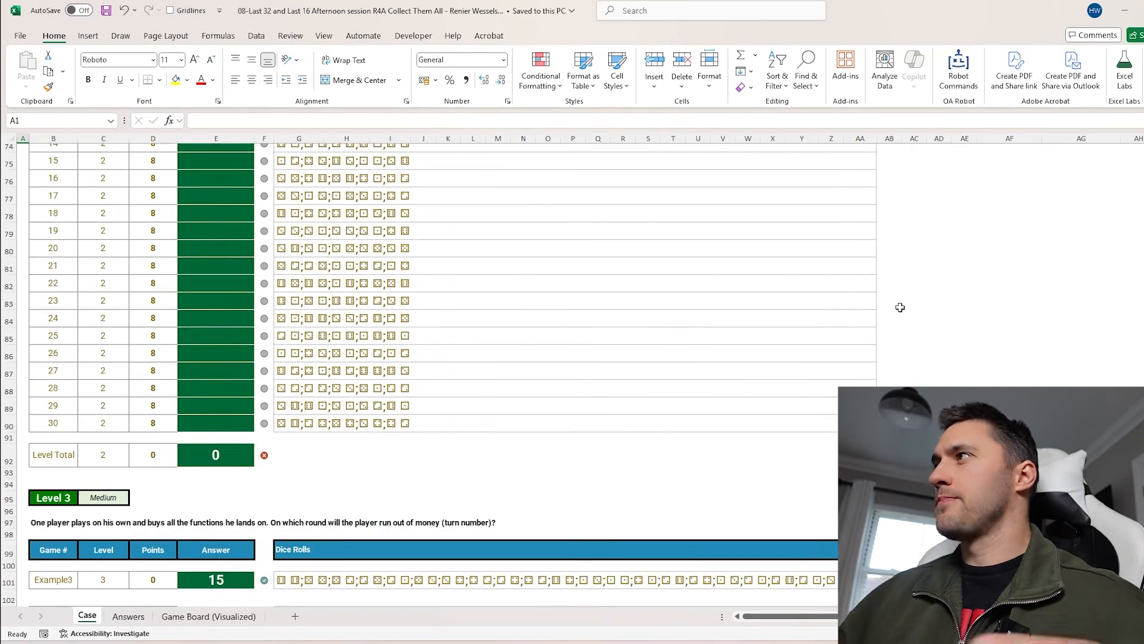
{"action": "scroll", "coordinate": [900, 306], "scroll_direction": "up", "scroll_amount": 1}
Enter =Dice(G77) in AC77 to convert row 17's dice symbols to numbers
{"action": "left_click", "coordinate": [916, 267]}
{"action": "type", "text": "=dic"}
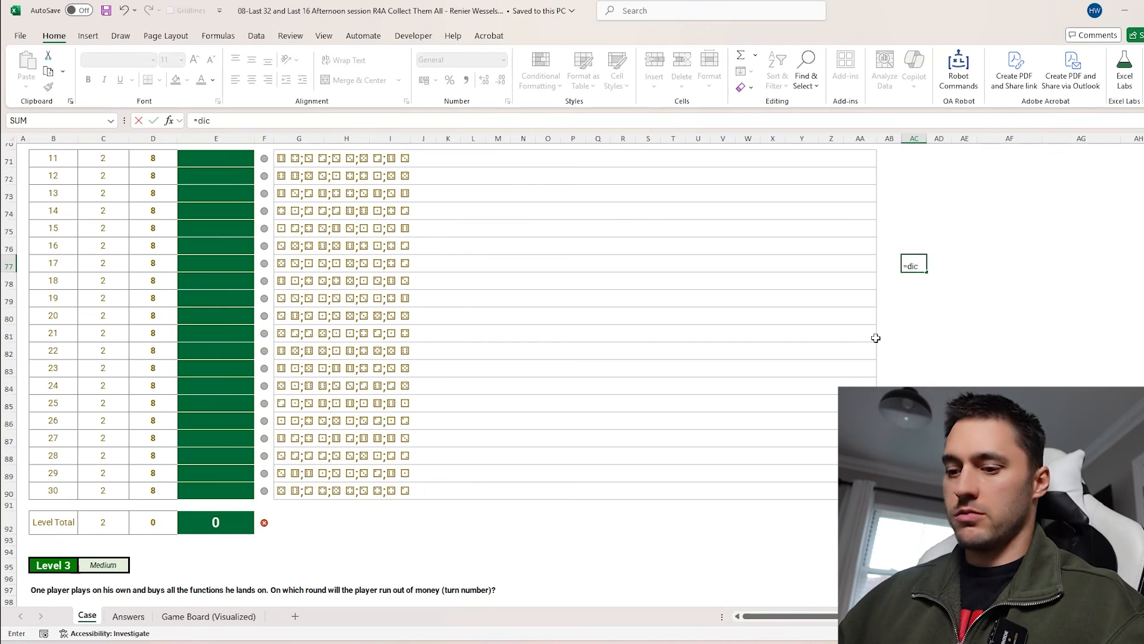
{"action": "key", "text": "Escape"}
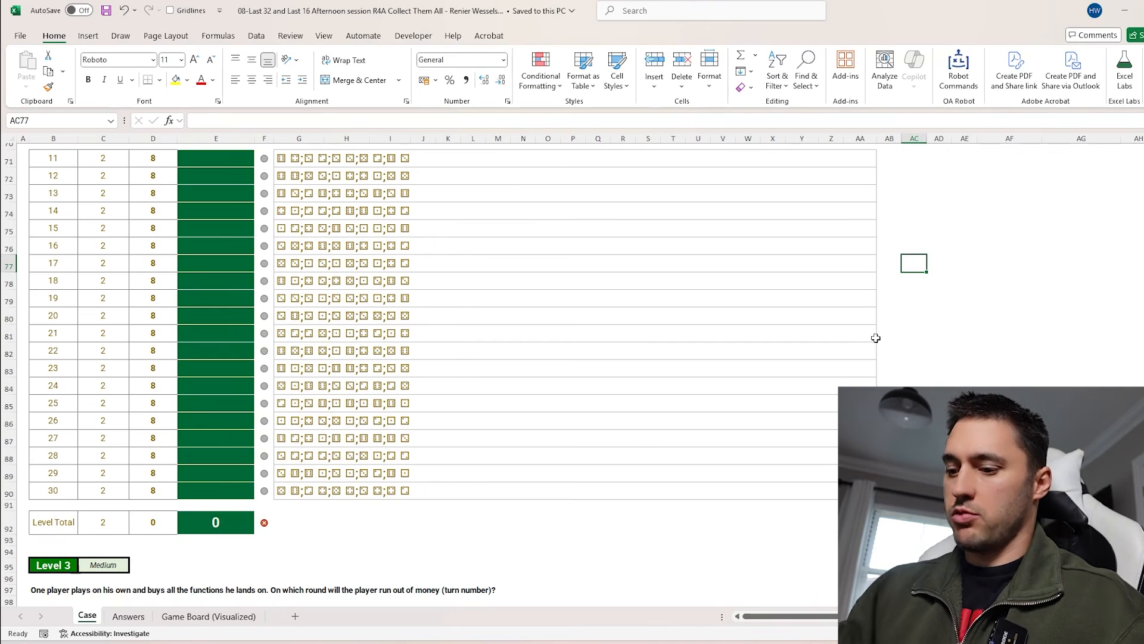
{"action": "type", "text": "=dic"}
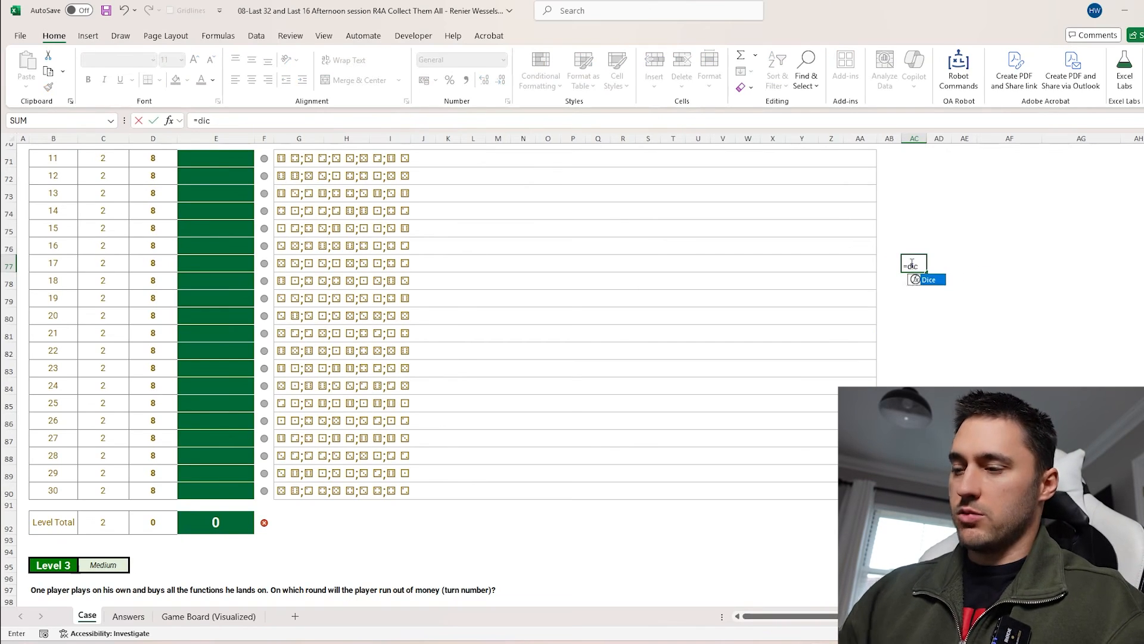
{"action": "key", "text": "Tab"}
{"action": "left_click", "coordinate": [299, 263]}
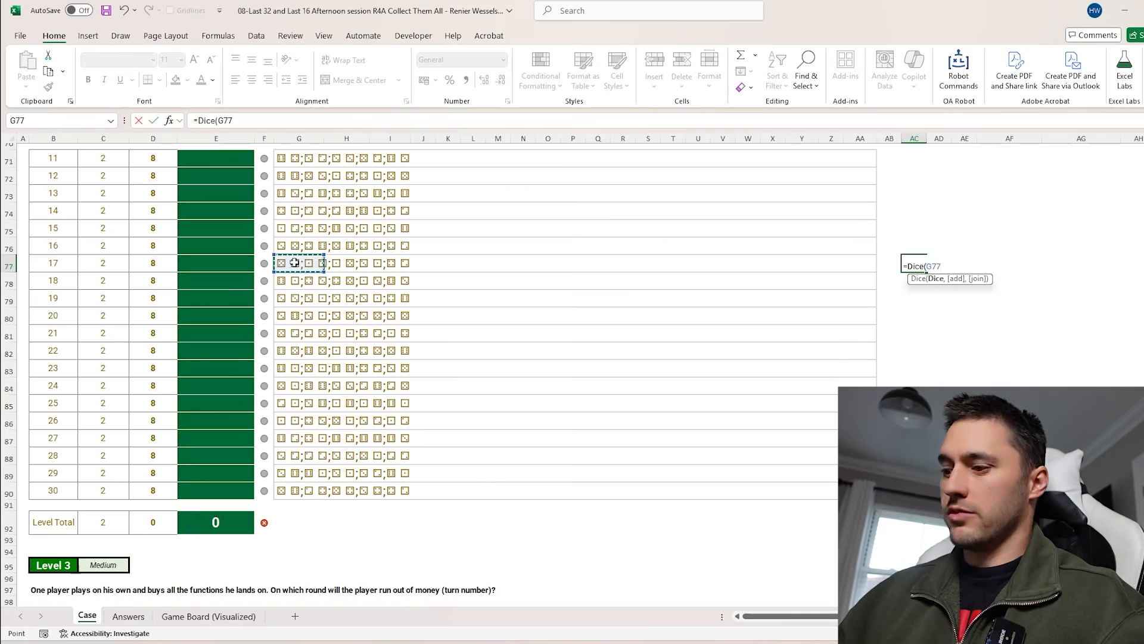
{"action": "key", "text": "Return"}
{"action": "left_click", "coordinate": [915, 266]}
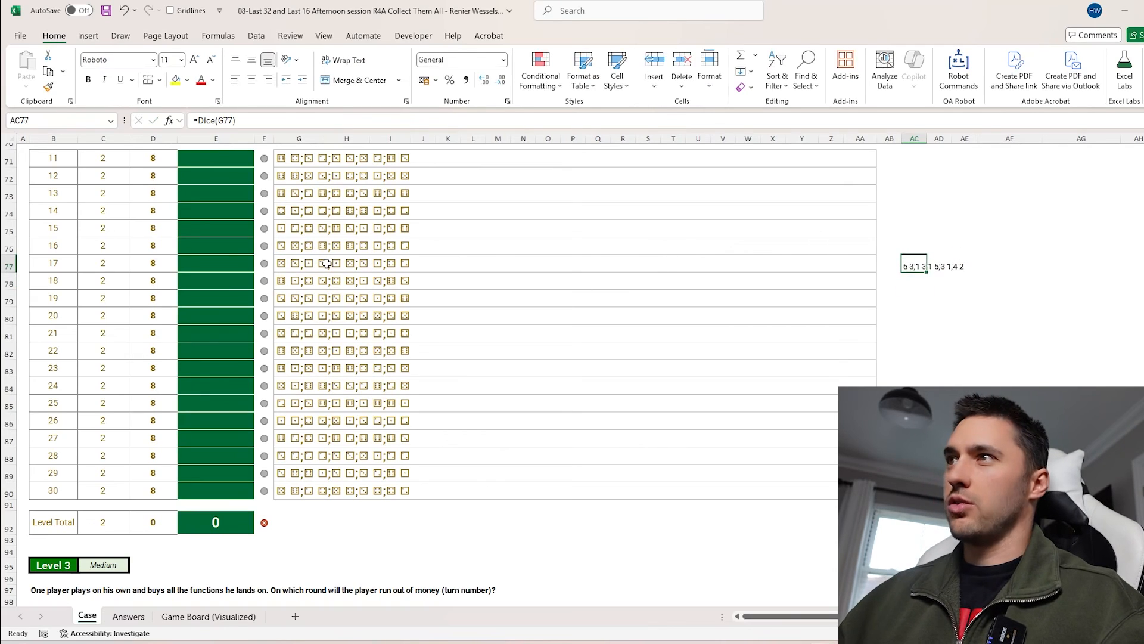
Insert the text hello into the middle of the dice-roll text in G77
{"action": "left_click", "coordinate": [300, 263]}
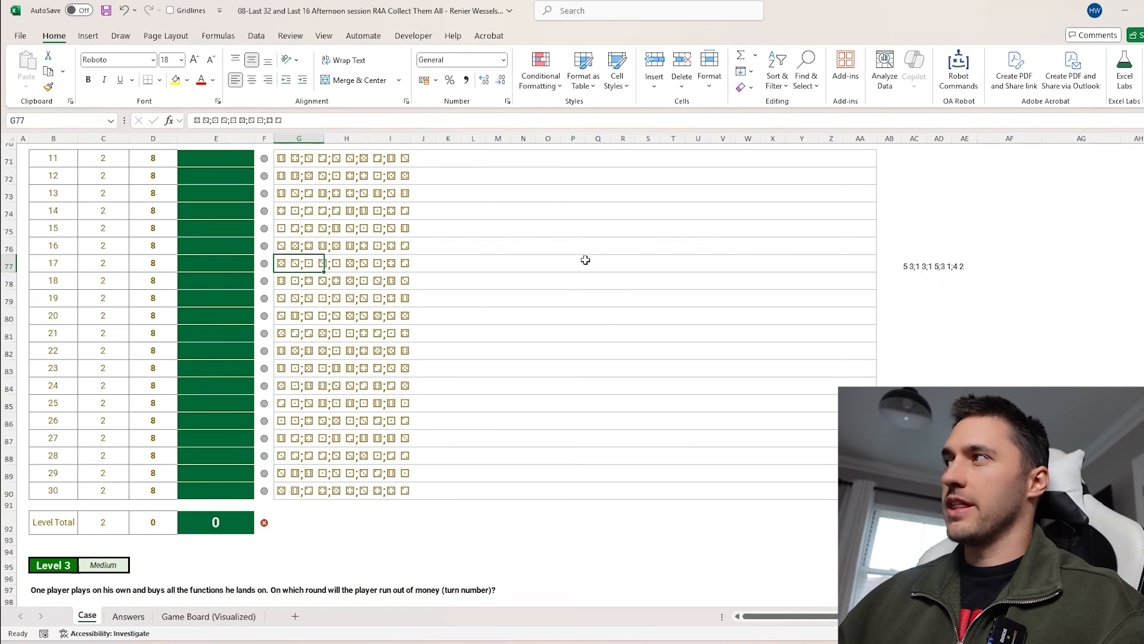
{"action": "left_click", "coordinate": [909, 264]}
{"action": "left_click", "coordinate": [293, 249]}
{"action": "key", "text": "Down"}
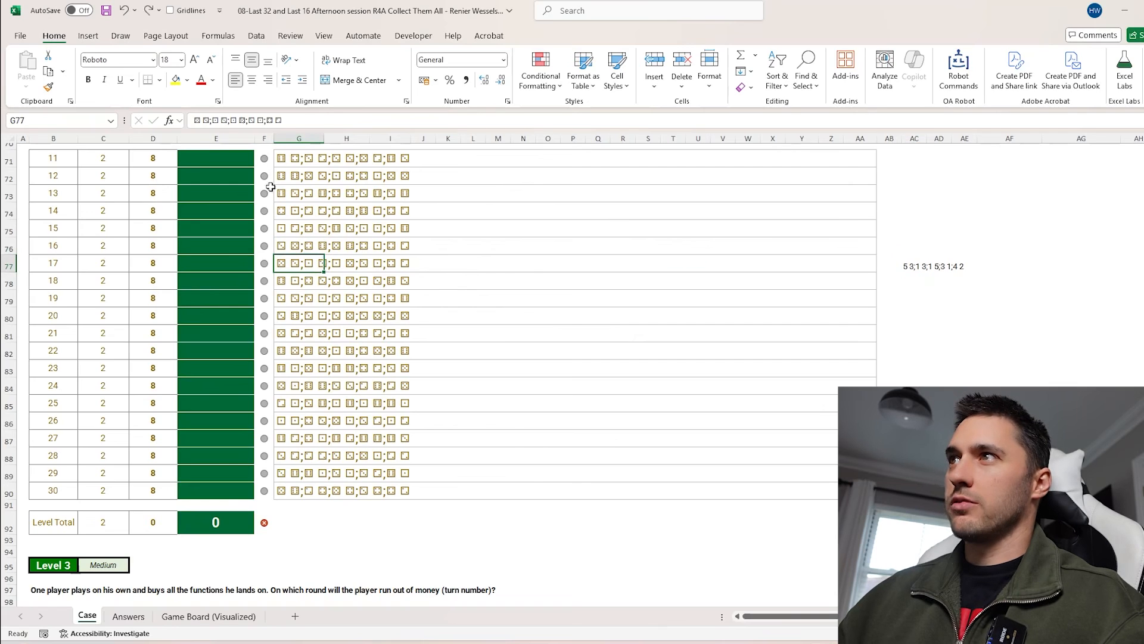
{"action": "left_click", "coordinate": [241, 122]}
{"action": "type", "text": "hello"}
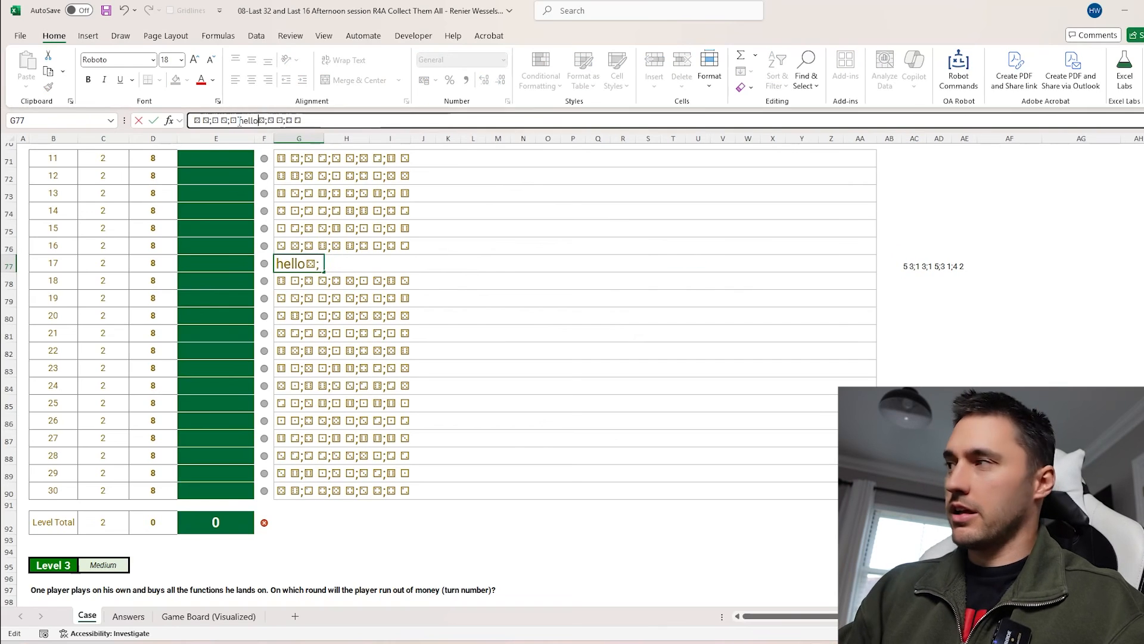
{"action": "key", "text": "Return"}
Change the formula in AC77 to =Dice(G77,1) to add the dice values
{"action": "left_click", "coordinate": [915, 266]}
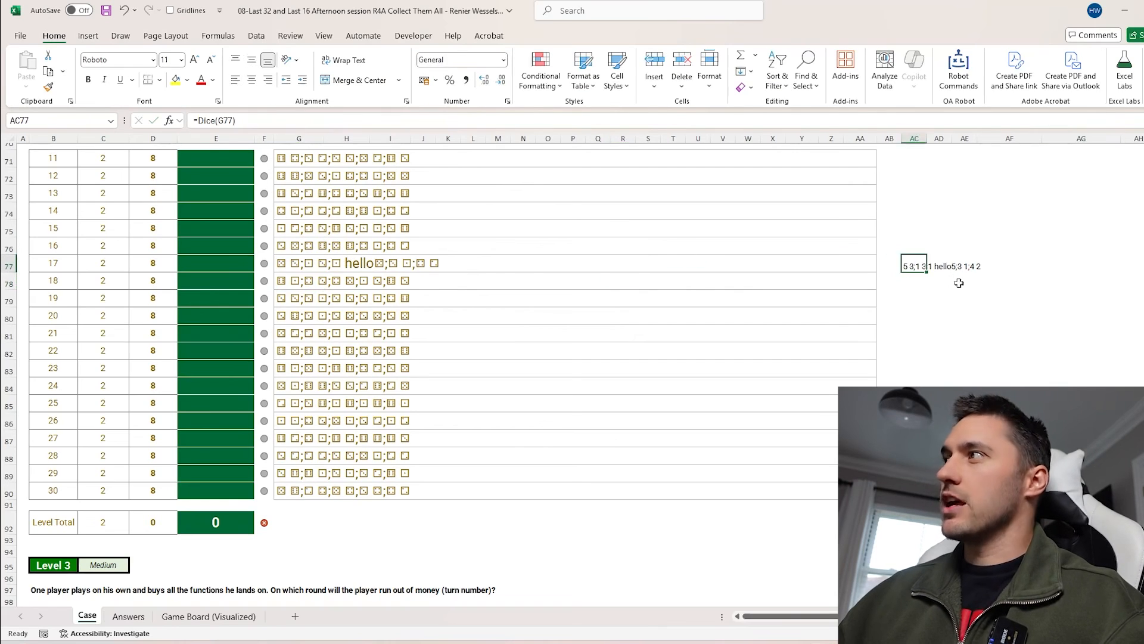
{"action": "left_click", "coordinate": [232, 121]}
{"action": "type", "text": ",1"}
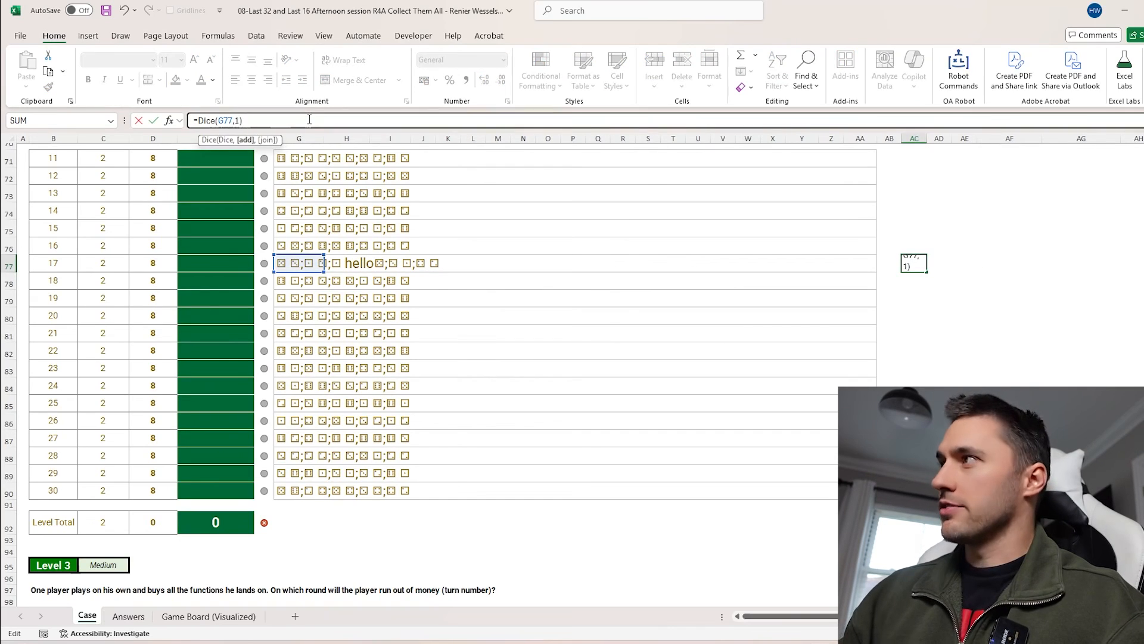
{"action": "key", "text": "Return"}
{"action": "mouse_move", "coordinate": [302, 264]}
{"action": "left_mouse_down"}
{"action": "mouse_move", "coordinate": [504, 263]}
{"action": "mouse_move", "coordinate": [295, 267]}
{"action": "left_mouse_up"}
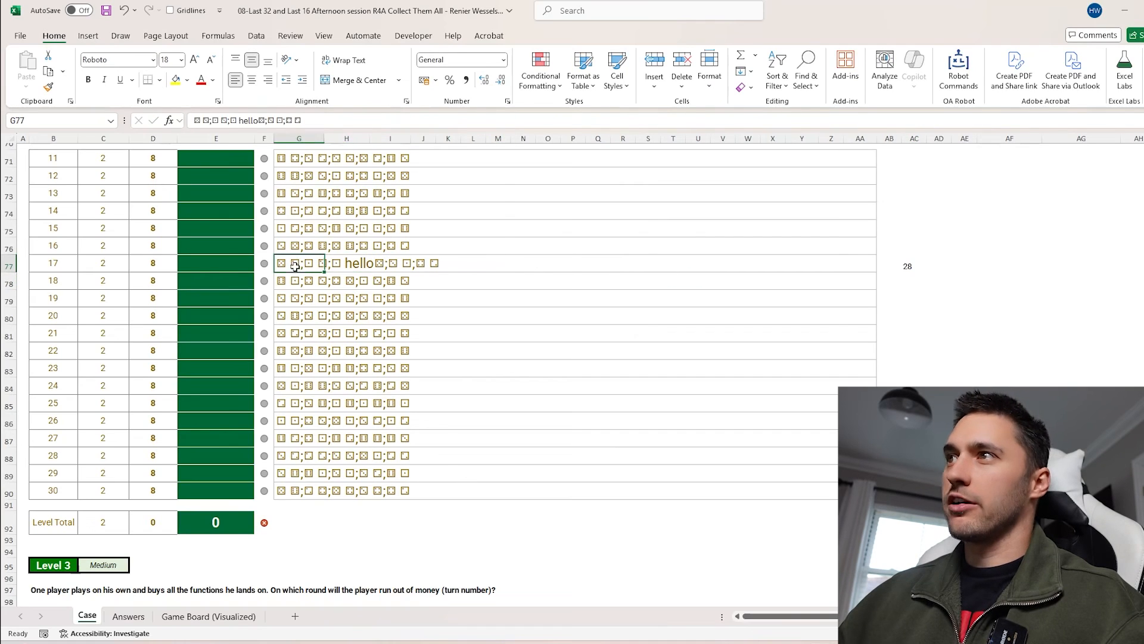
Edit the formula in AC77 to =Dice(G77,,1) so the dice numbers are joined
{"action": "double_click", "coordinate": [907, 266]}
{"action": "left_click", "coordinate": [240, 117]}
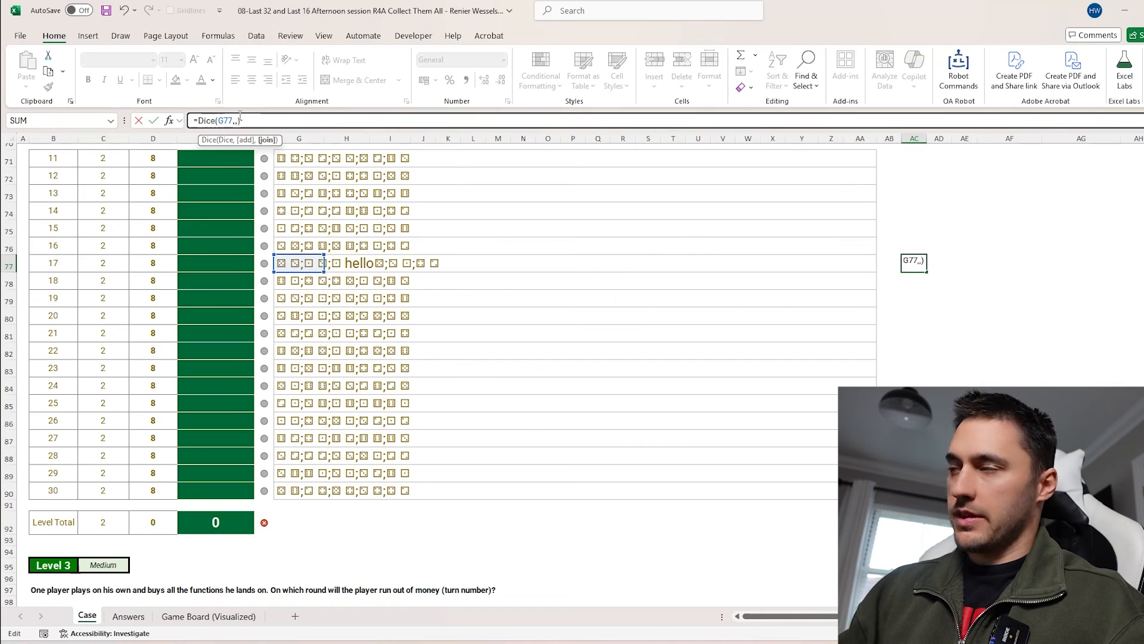
{"action": "key", "text": "Return"}
{"action": "left_click", "coordinate": [913, 264]}
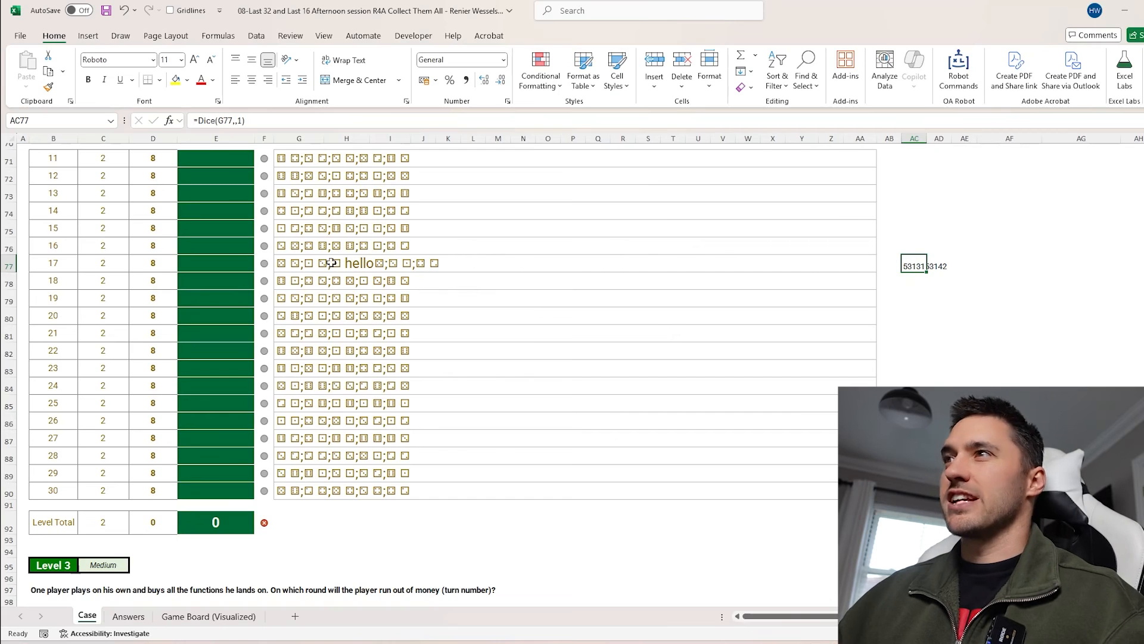
Enter =Dice(G71:G90) in AF71 to convert the dice rolls of games 11 to 30 into numbers
{"action": "left_click_drag", "start_coordinate": [331, 263], "coordinate": [480, 263]}
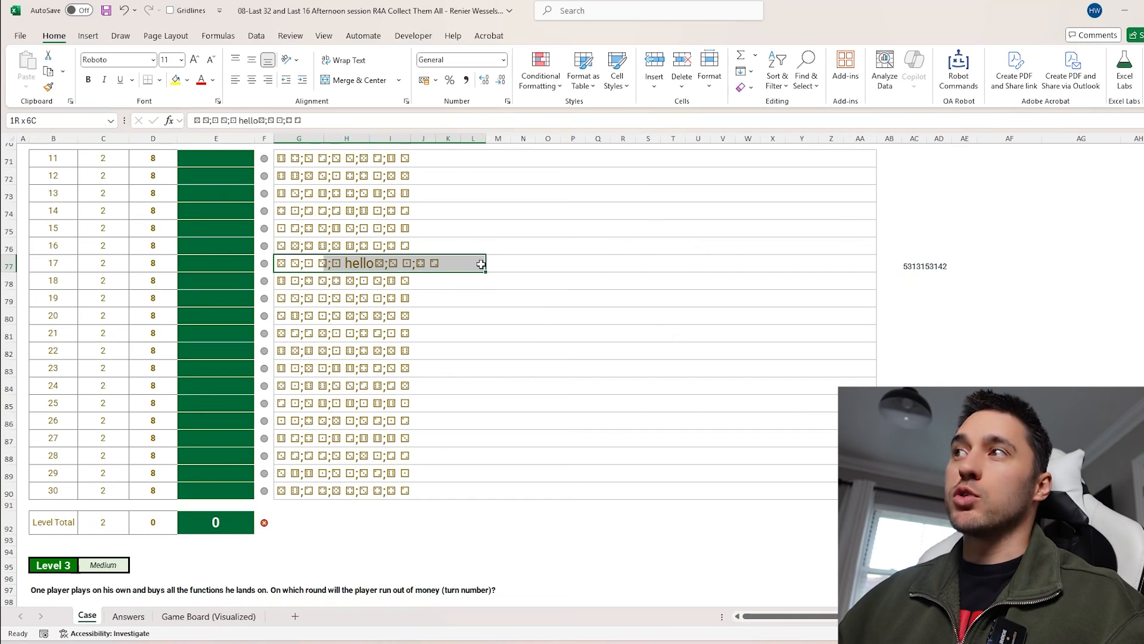
{"action": "left_click", "coordinate": [907, 265]}
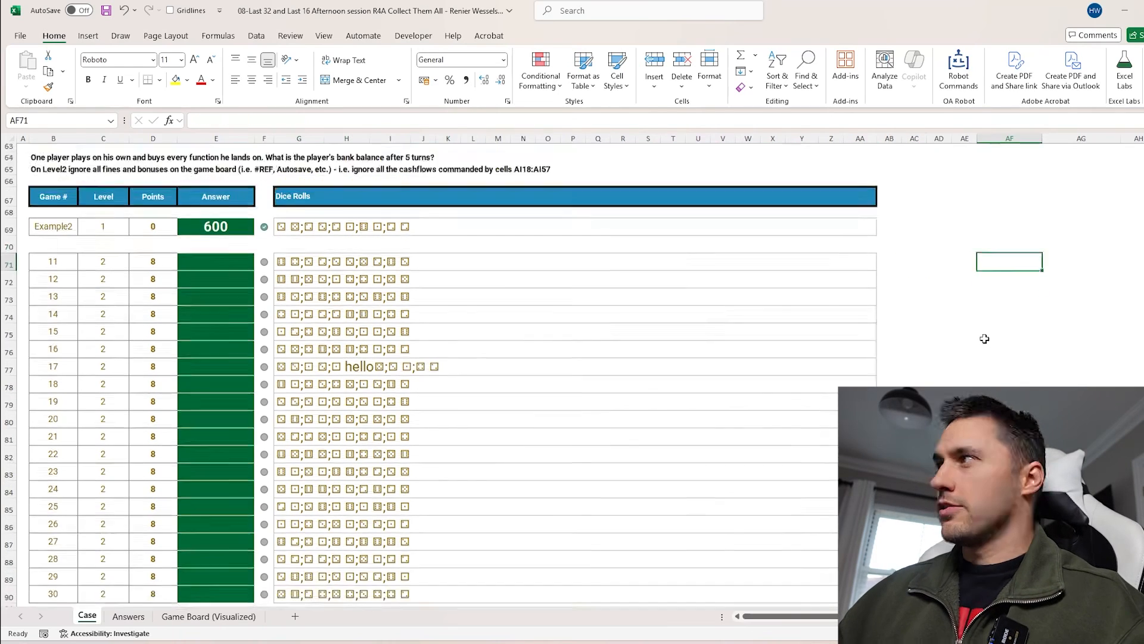
{"action": "scroll", "coordinate": [982, 333], "scroll_direction": "down", "scroll_amount": 1}
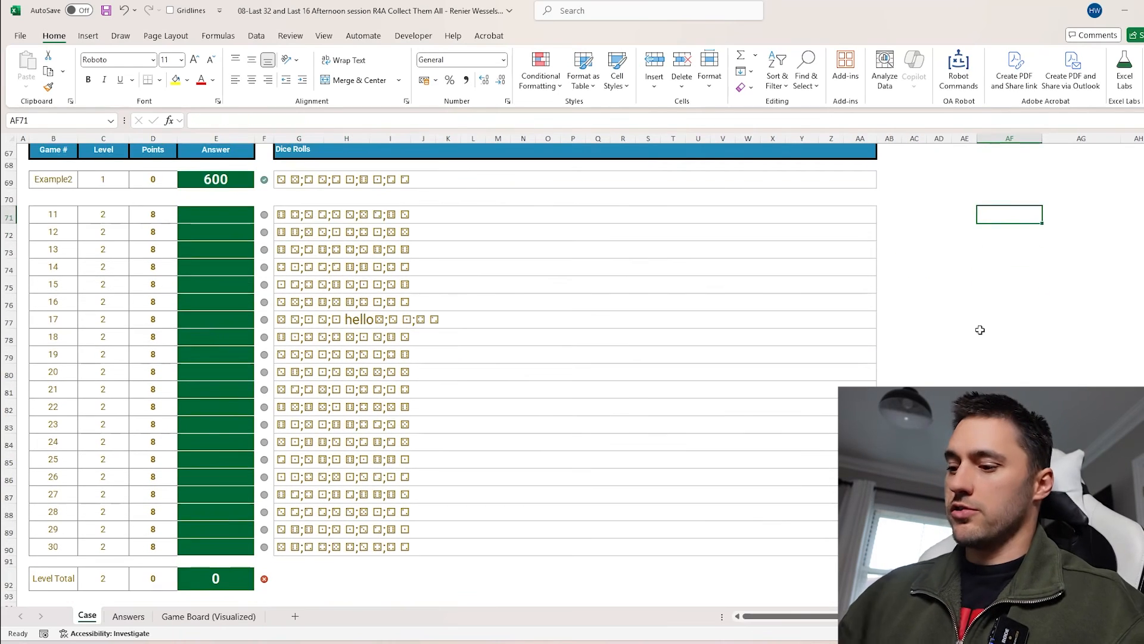
{"action": "type", "text": "=Dice("}
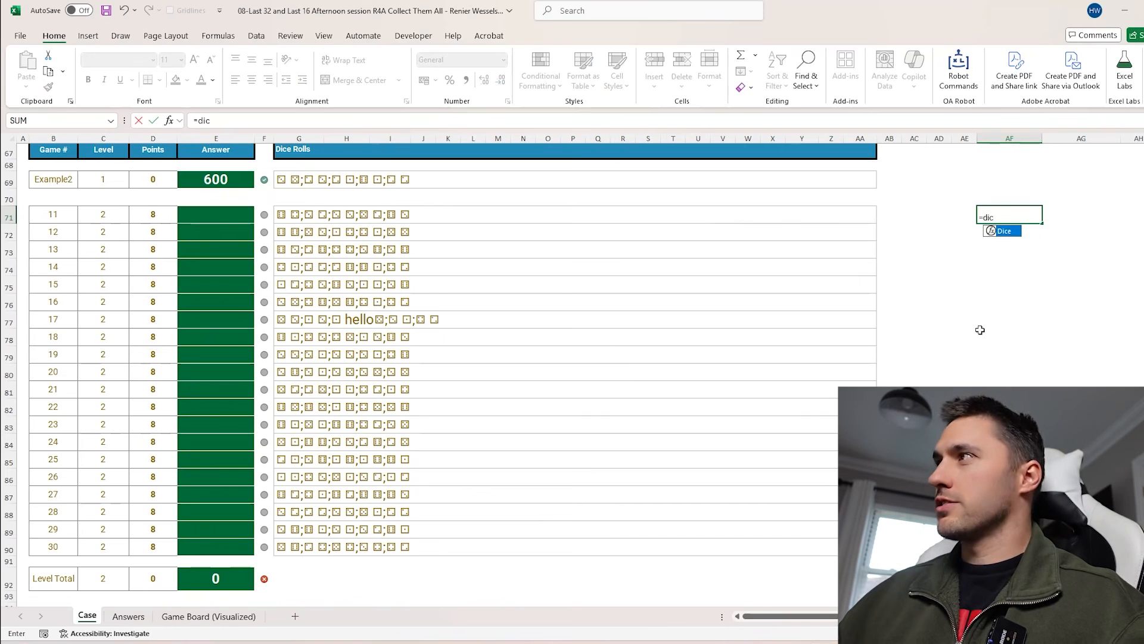
{"action": "left_click_drag", "start_coordinate": [307, 212], "coordinate": [301, 417]}
{"action": "key", "text": "Return"}
{"action": "scroll", "coordinate": [360, 396], "scroll_direction": "down", "scroll_amount": 3}
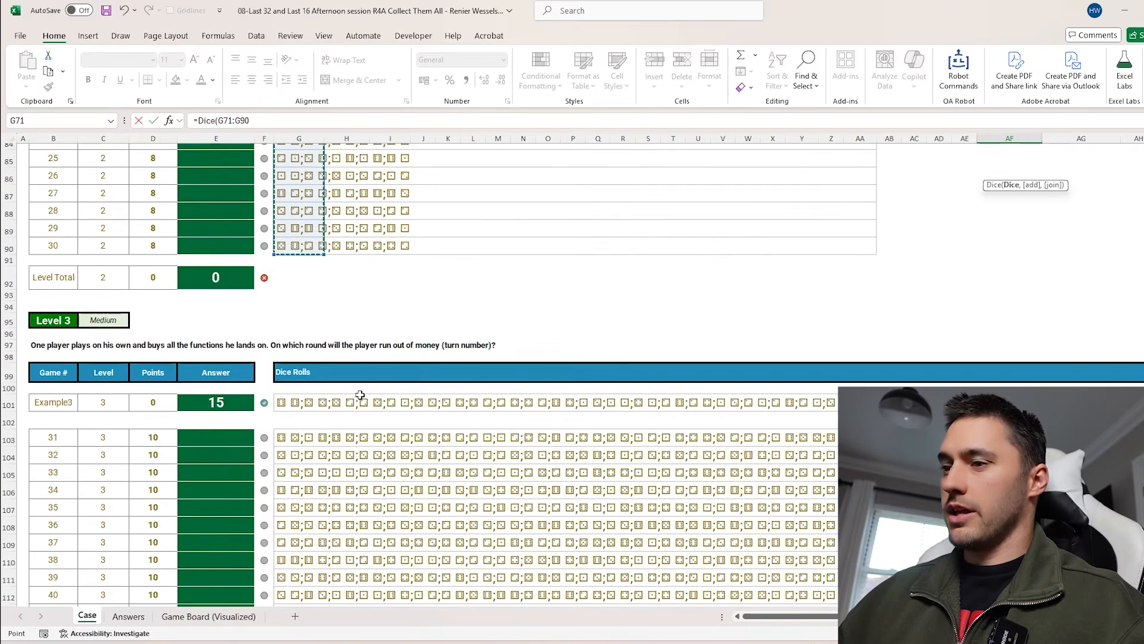
{"action": "scroll", "coordinate": [360, 395], "scroll_direction": "up", "scroll_amount": 2}
{"action": "scroll", "coordinate": [360, 395], "scroll_direction": "up", "scroll_amount": 4}
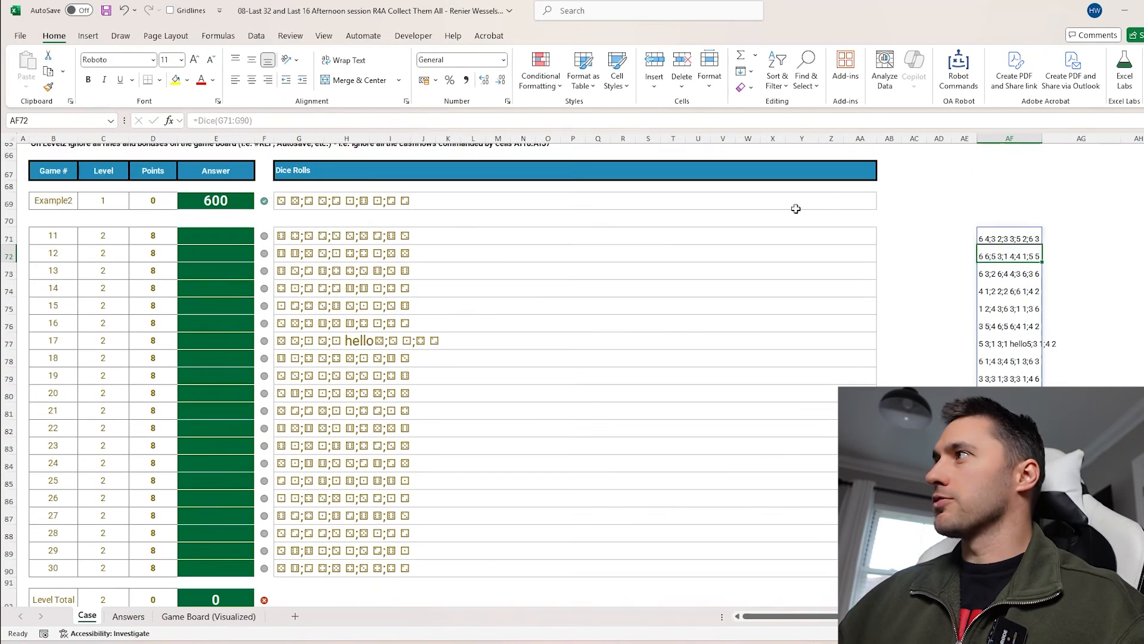
Change the formula in AF71 to =Dice(G71:G90,1) to add each game's dice values
{"action": "left_click", "coordinate": [981, 234]}
{"action": "left_click", "coordinate": [280, 121]}
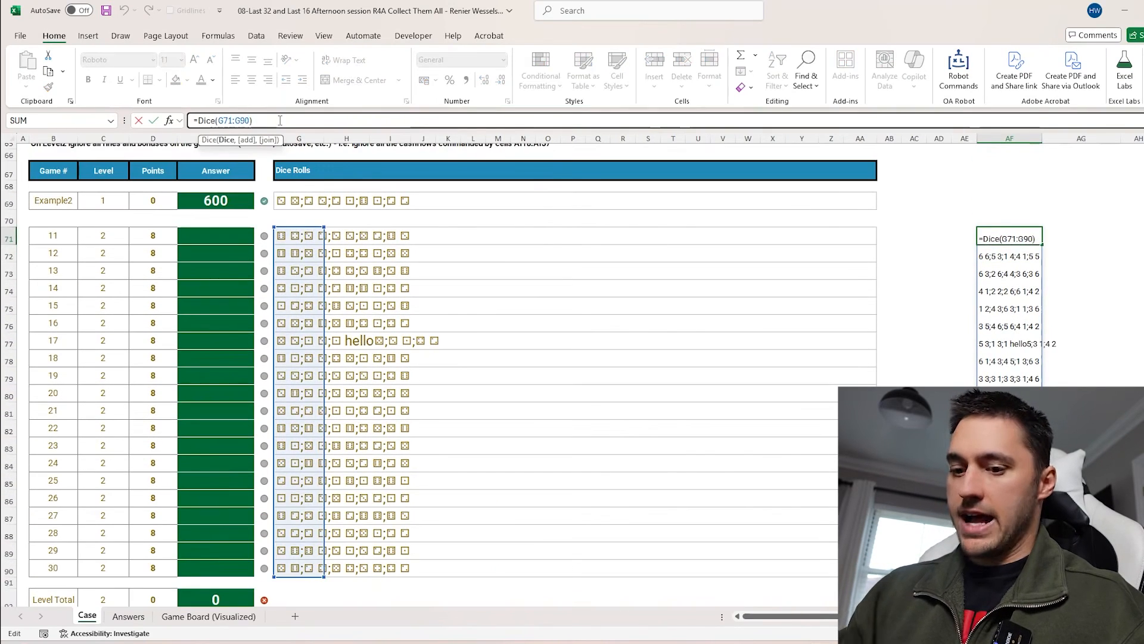
{"action": "type", "text": ",1"}
{"action": "key", "text": "Return"}
{"action": "left_click_drag", "start_coordinate": [989, 234], "coordinate": [989, 480]}
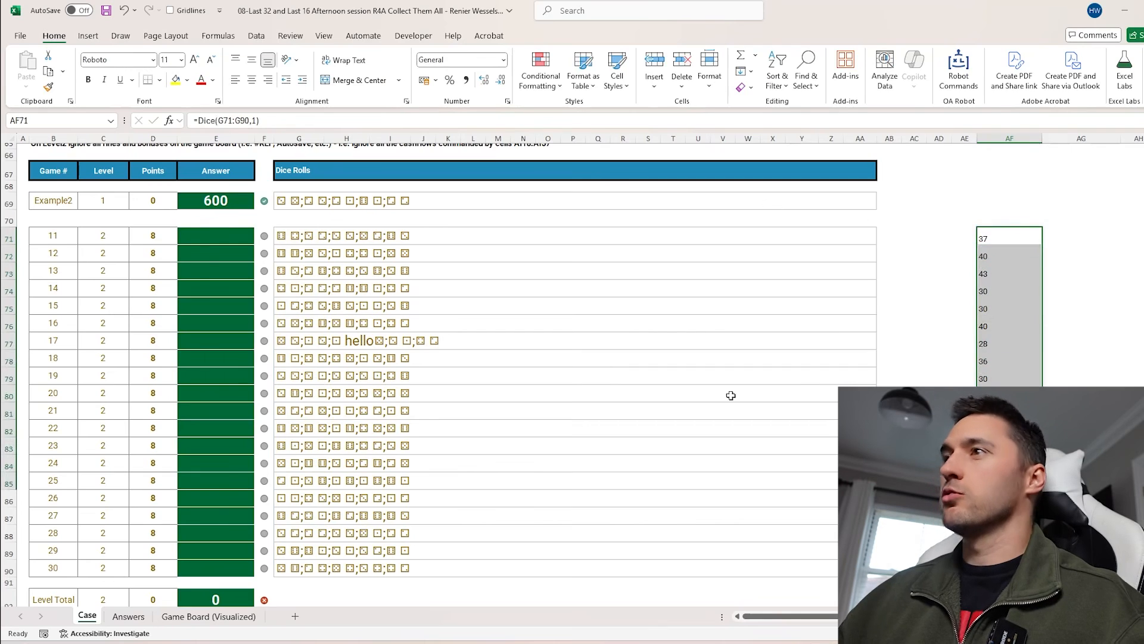
Wrap the AF71 formula in SUM to make it =SUM(Dice(G71:G90,1))
{"action": "left_click", "coordinate": [295, 238]}
{"action": "left_click", "coordinate": [989, 238]}
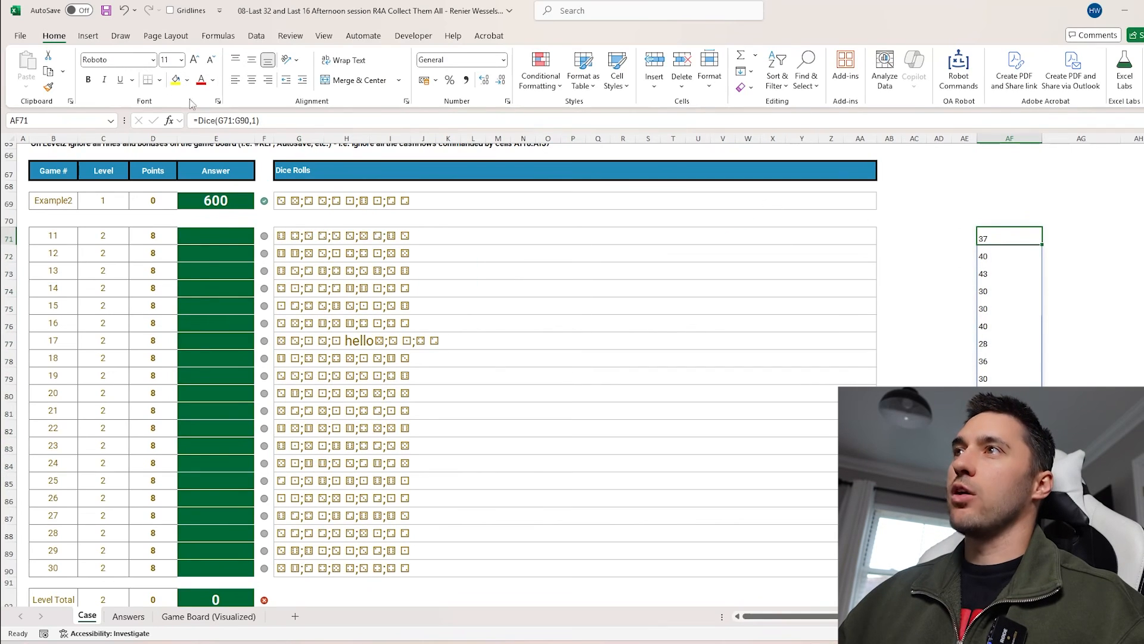
{"action": "left_click", "coordinate": [198, 120]}
{"action": "type", "text": "SUM("}
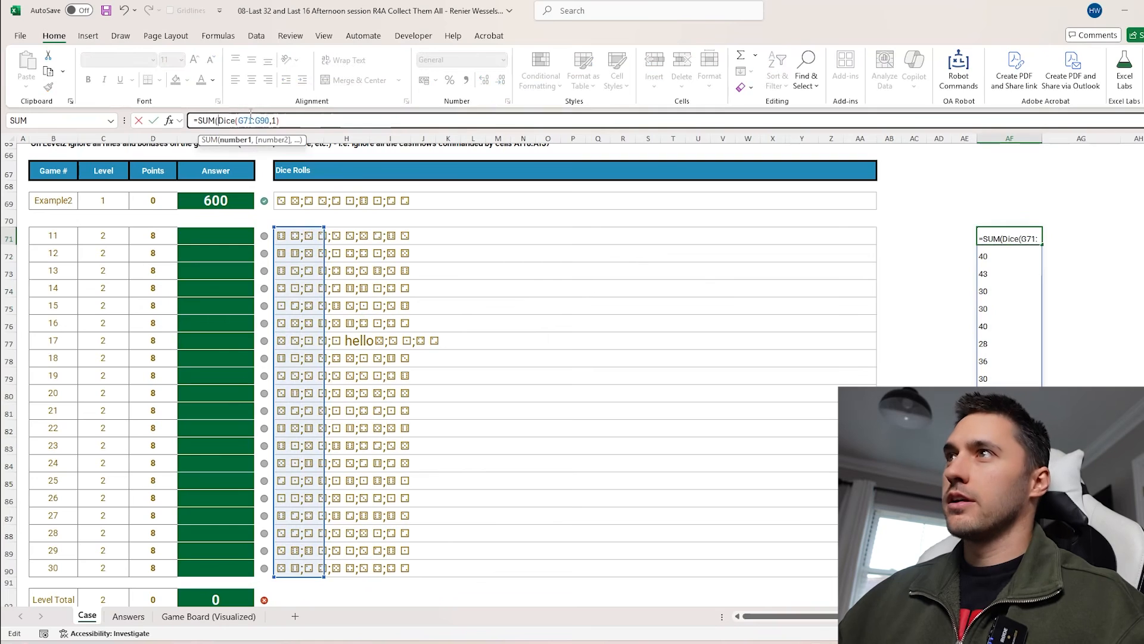
{"action": "left_click", "coordinate": [293, 123]}
{"action": "type", "text": ")"}
{"action": "key", "text": "Return"}
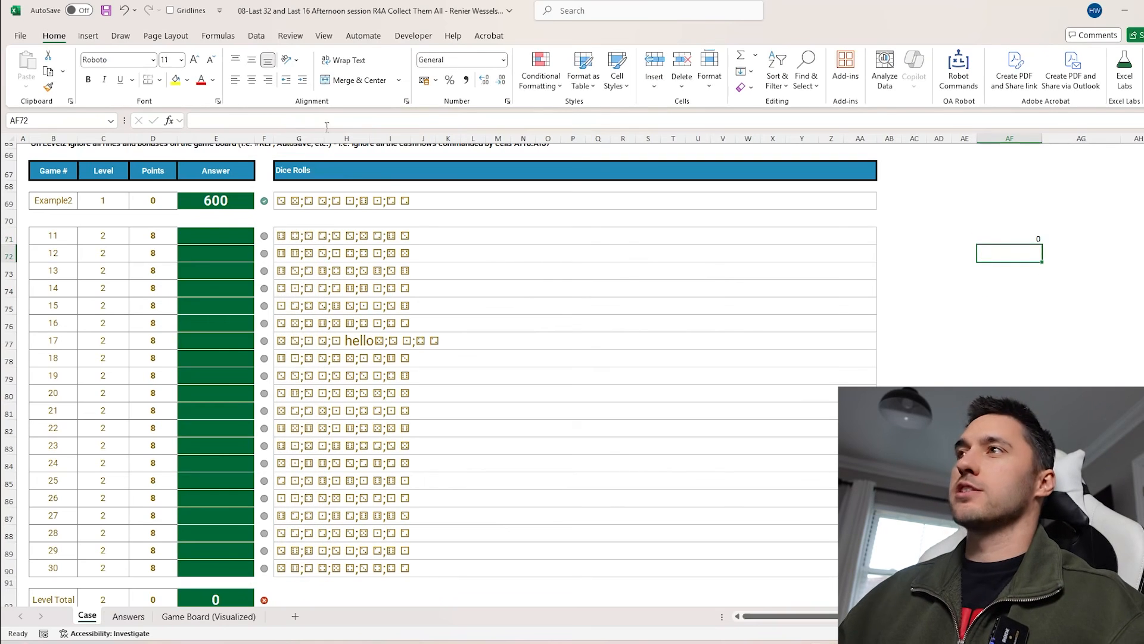
Edit AF71 to =SUM(Dice(G71:G90,1)*1) so the dice totals are summed as numbers
{"action": "left_click_drag", "start_coordinate": [312, 139], "coordinate": [753, 138]}
{"action": "left_click", "coordinate": [1037, 247]}
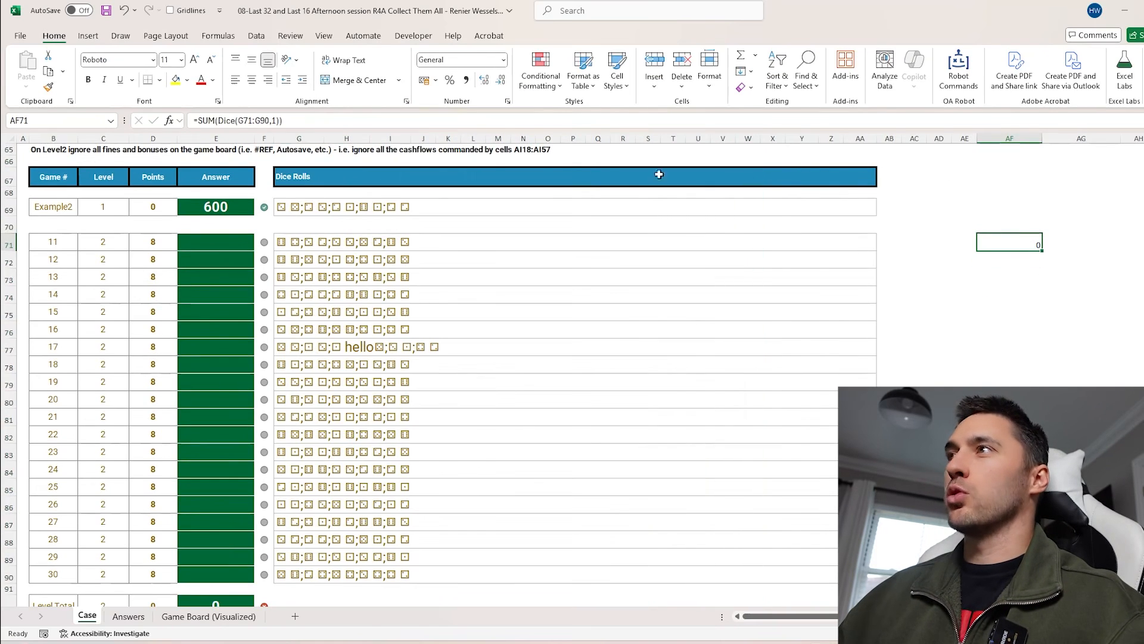
{"action": "left_click", "coordinate": [284, 121]}
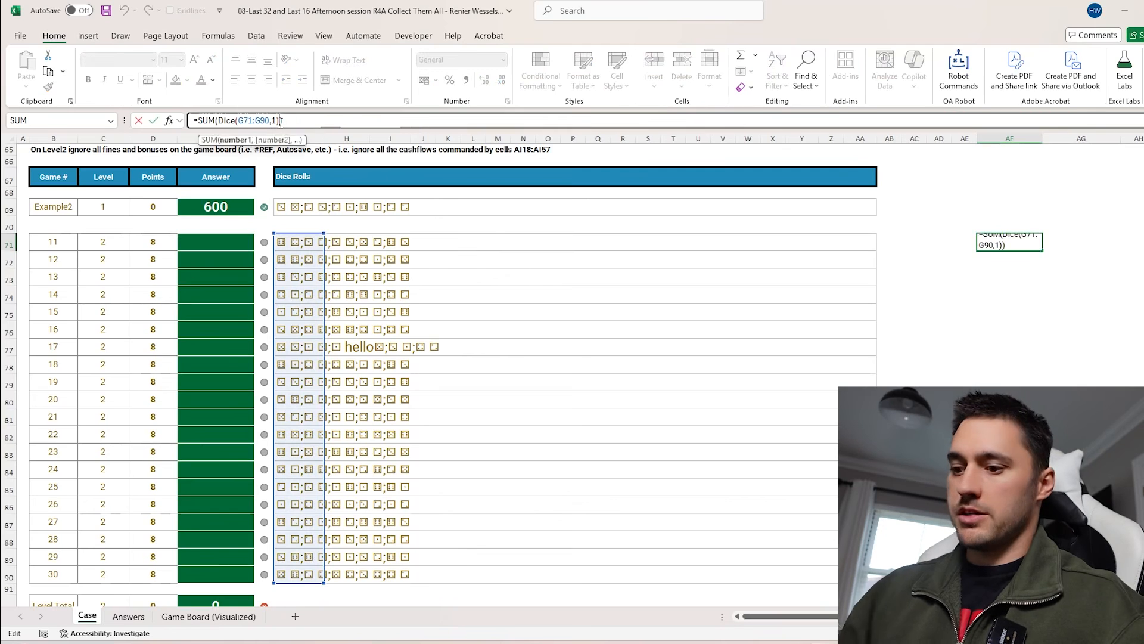
{"action": "key", "text": "Return"}
{"action": "key", "text": "Up"}
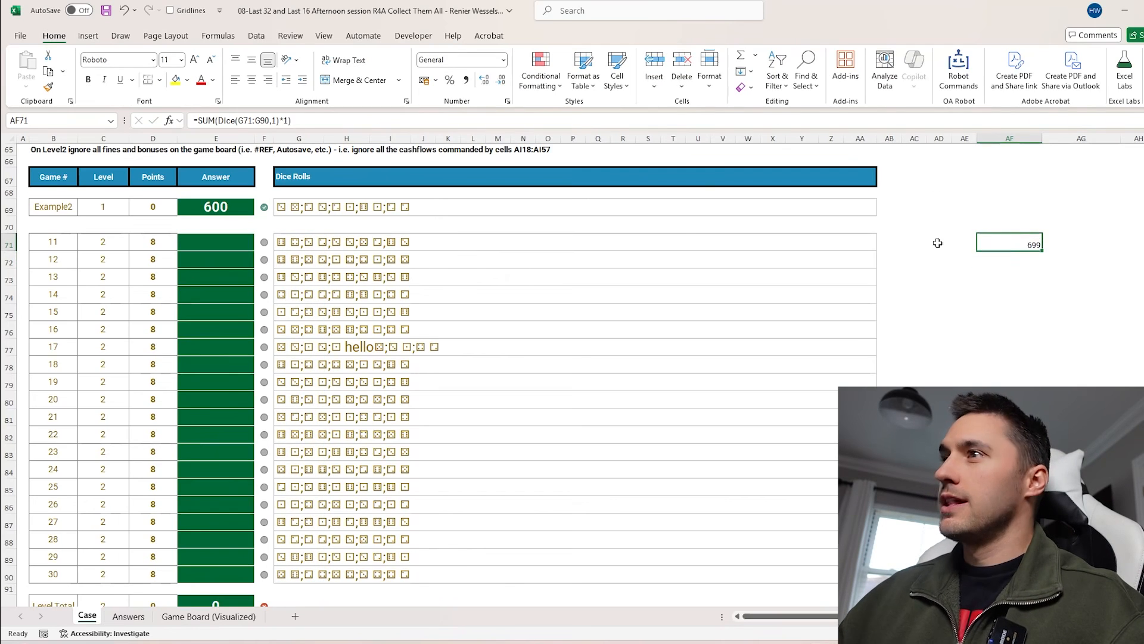
Clear AF71 and enter =TEXTSPLIT(G71,";") in AD71 to split game 11's dice rolls
{"action": "key", "text": "Delete"}
{"action": "left_click", "coordinate": [929, 246]}
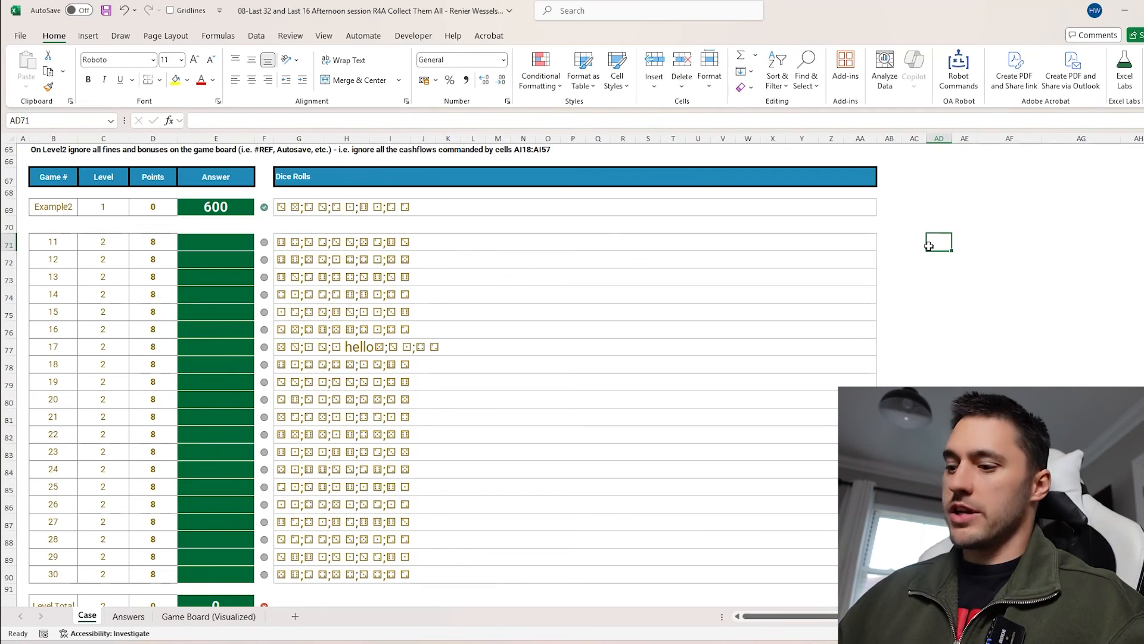
{"action": "type", "text": "=text"}
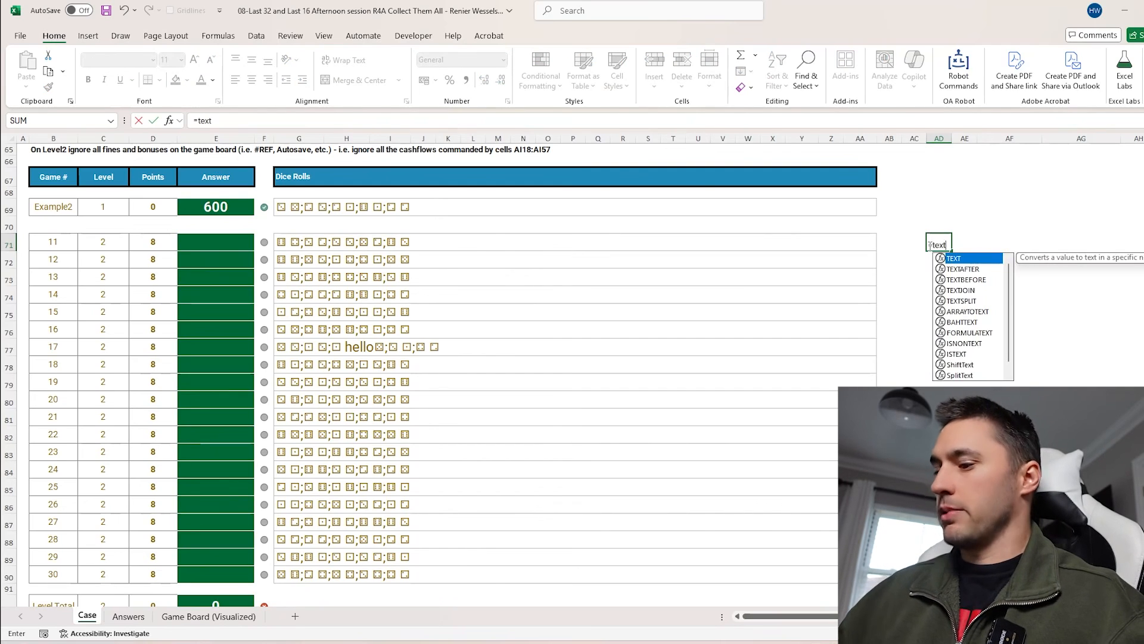
{"action": "type", "text": "s"}
{"action": "key", "text": "Tab"}
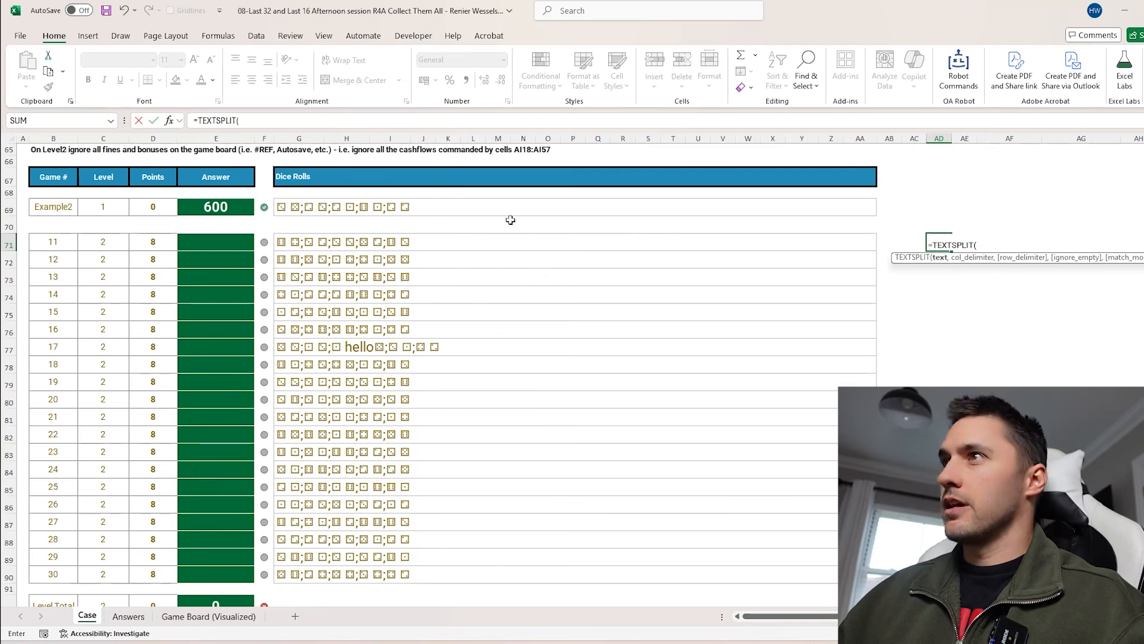
{"action": "left_click", "coordinate": [298, 240]}
{"action": "type", "text": ",\";\")"}
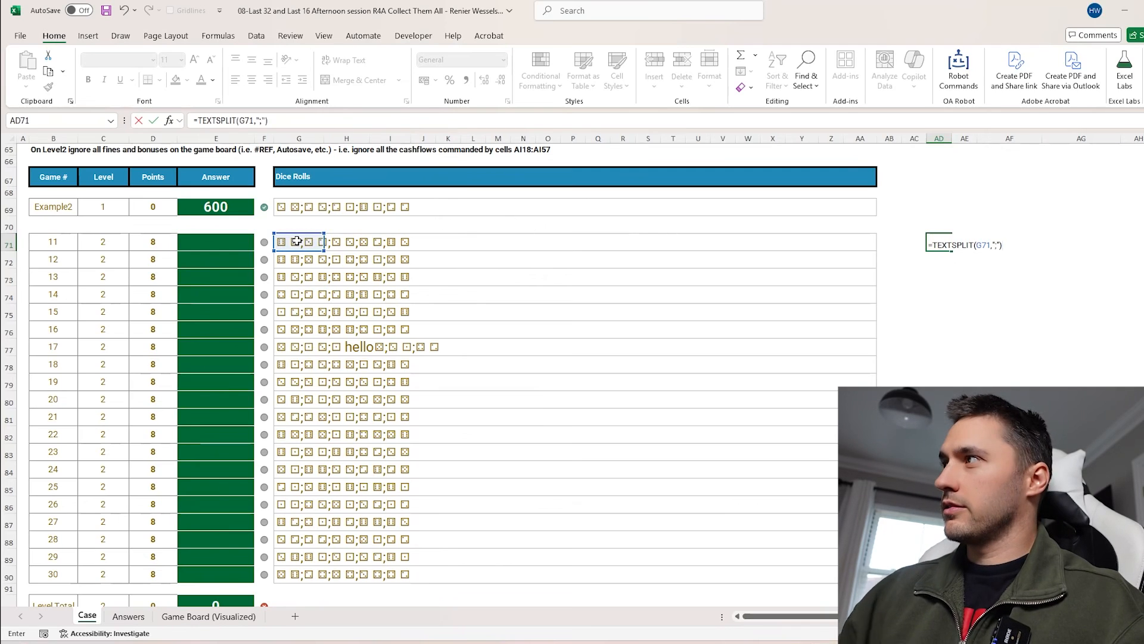
Wrap the split in Dice so AD71 reads =Dice(TEXTSPLIT(G71,";"))
{"action": "left_click", "coordinate": [197, 120]}
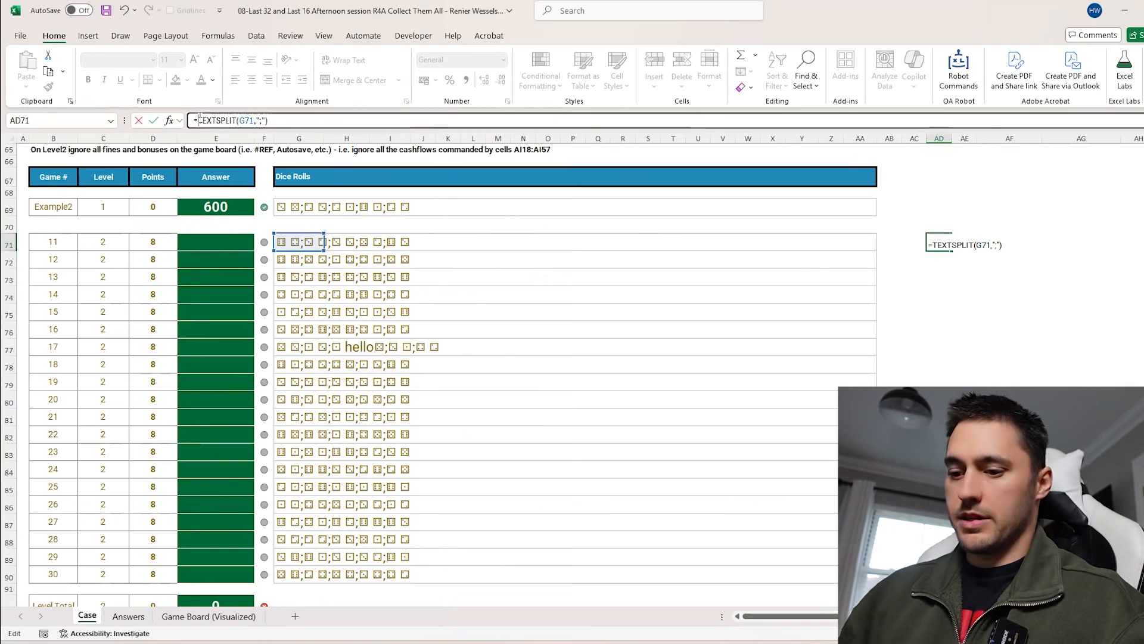
{"action": "type", "text": "Dice("}
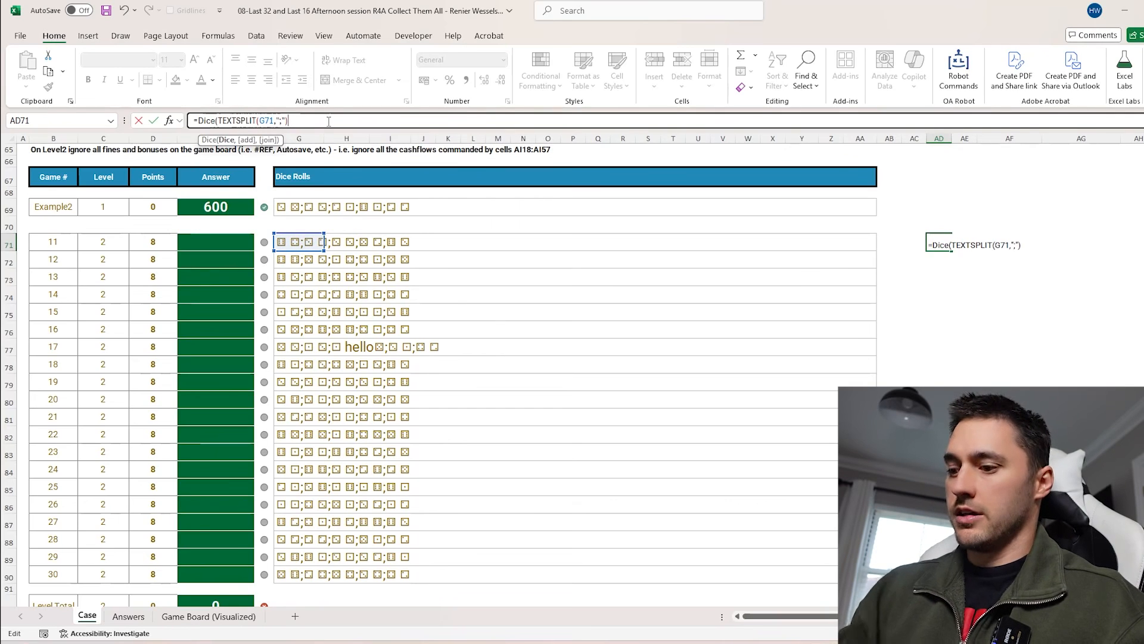
{"action": "key", "text": "Return"}
{"action": "left_click", "coordinate": [946, 243]}
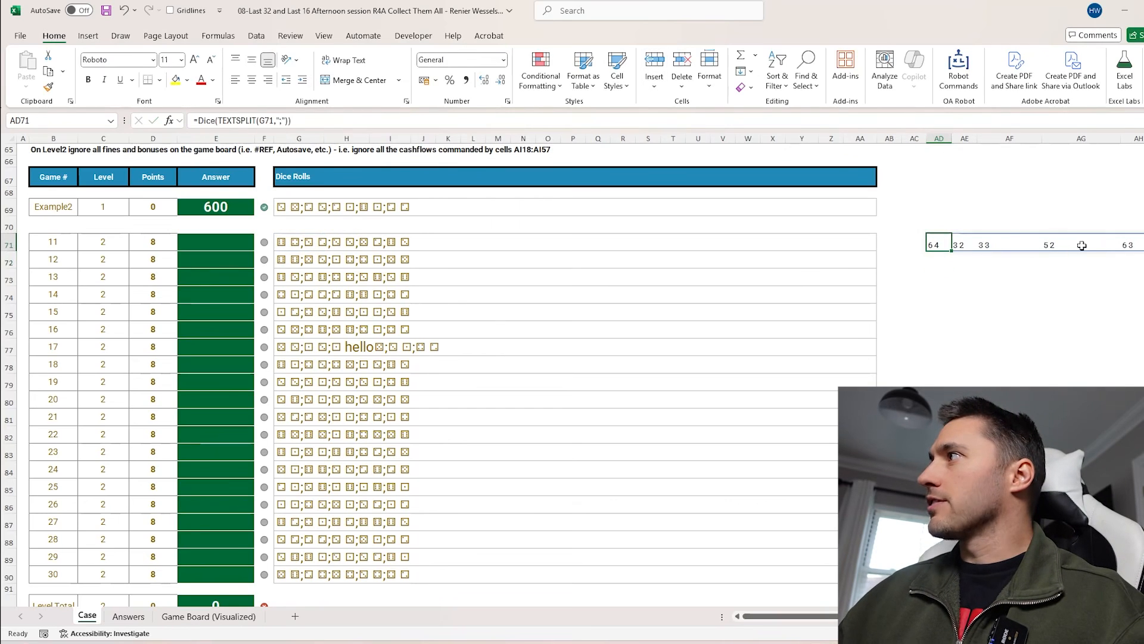
Add the add argument so AD71 reads =Dice(TEXTSPLIT(G71,";"),1)
{"action": "left_click", "coordinate": [289, 120]}
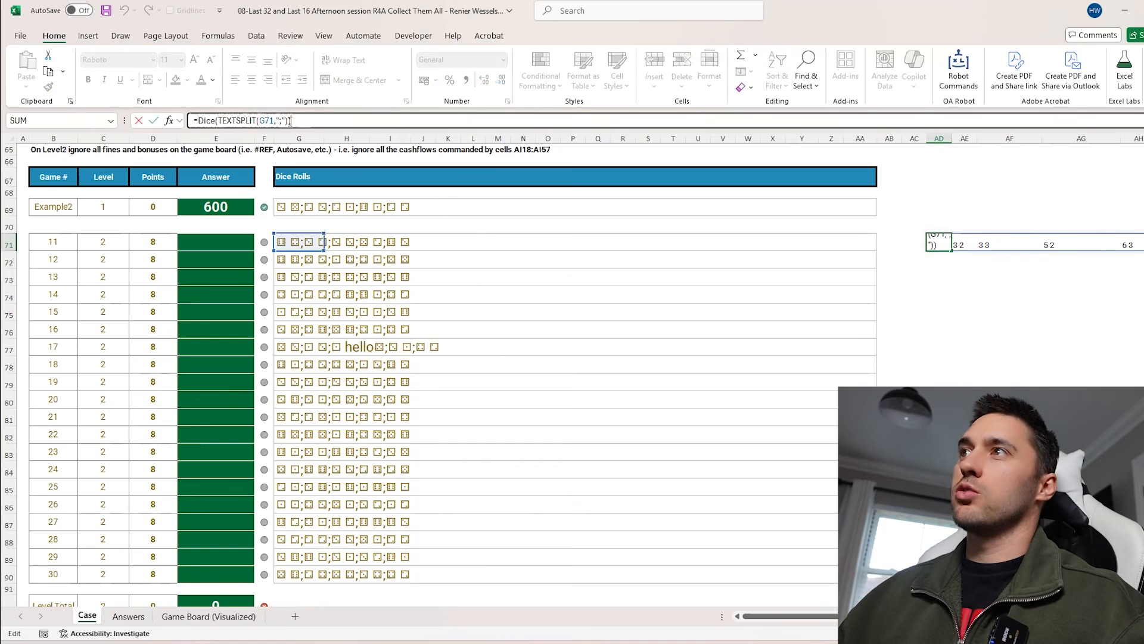
{"action": "type", "text": ",1"}
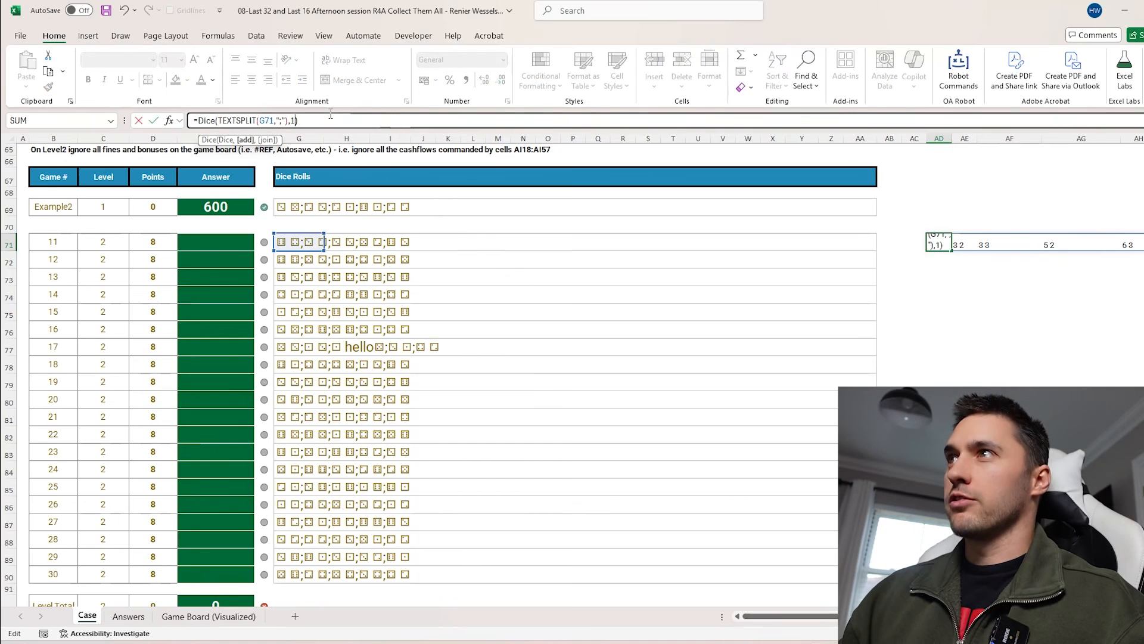
{"action": "key", "text": "Return"}
{"action": "left_click", "coordinate": [944, 243]}
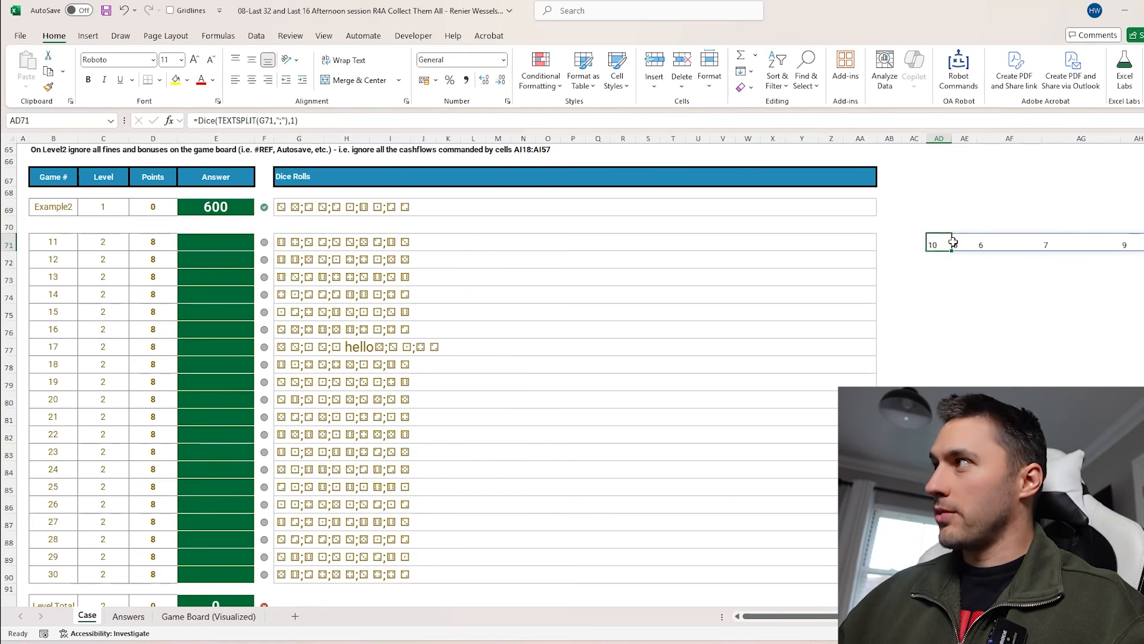
{"action": "key", "text": "Right"}
{"action": "key", "text": "Right"}
{"action": "key", "text": "Right"}
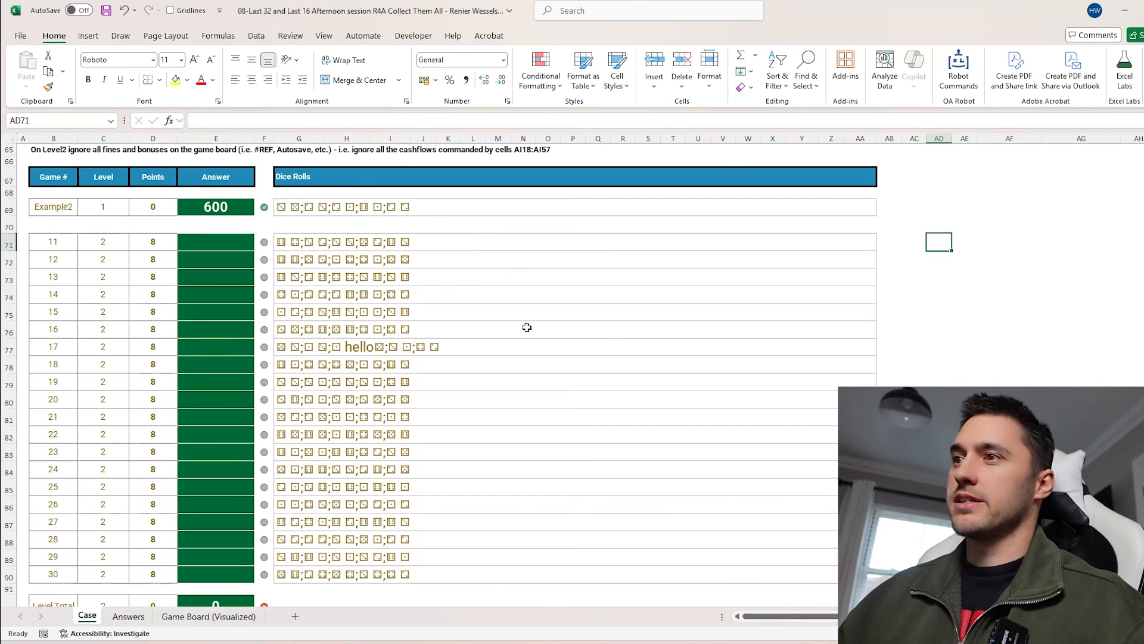
Add a new sheet and enter =CaseQuestions() in its A1
{"action": "left_click", "coordinate": [295, 616]}
{"action": "type", "text": "=case"}
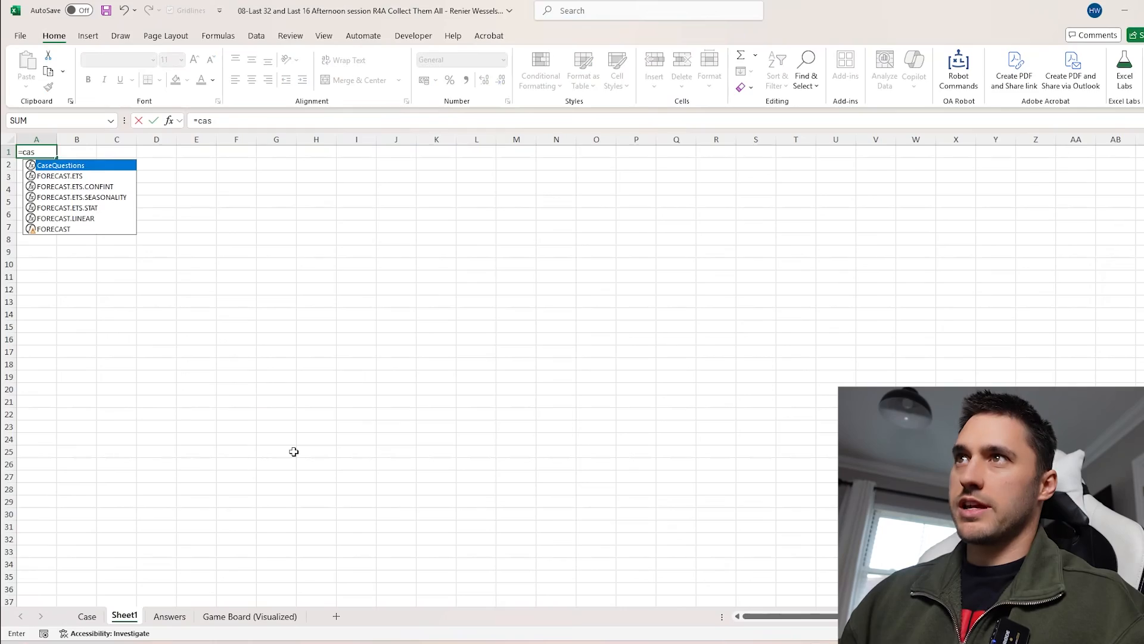
{"action": "key", "text": "Tab"}
{"action": "key", "text": "Return"}
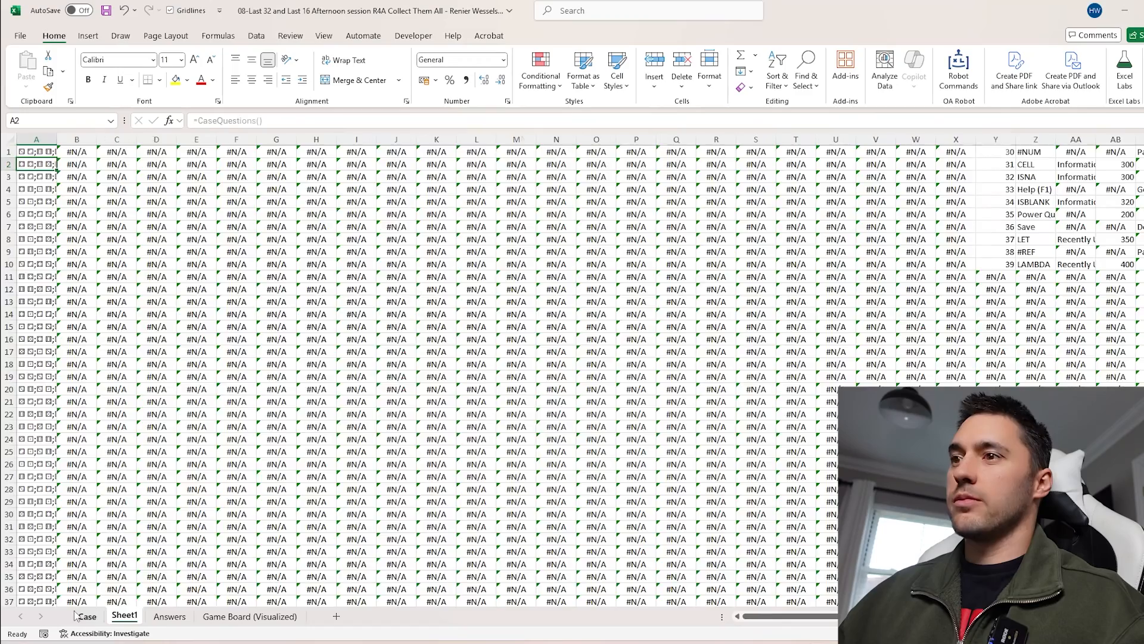
Examine the Case sheet's questions and dice rolls and the CaseQuestions output on Sheet1
{"action": "left_click", "coordinate": [85, 616]}
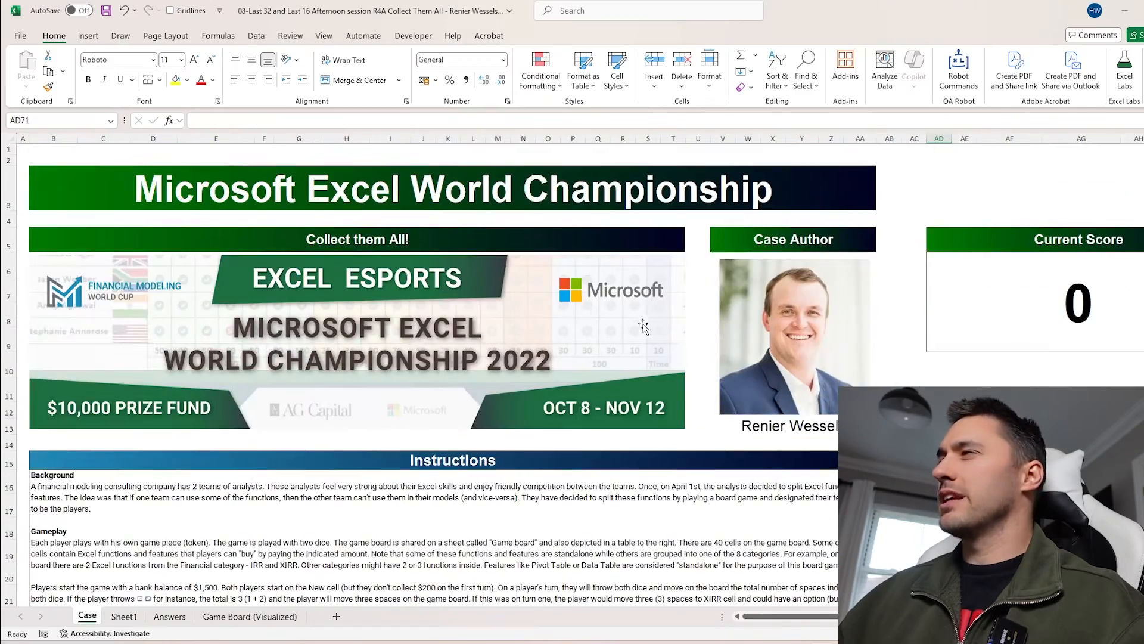
{"action": "scroll", "coordinate": [625, 495], "scroll_direction": "up", "scroll_amount": 2}
{"action": "scroll", "coordinate": [627, 495], "scroll_direction": "down", "scroll_amount": 2}
{"action": "left_click_drag", "start_coordinate": [780, 269], "coordinate": [1031, 474]}
{"action": "scroll", "coordinate": [435, 485], "scroll_direction": "left", "scroll_amount": 3}
{"action": "scroll", "coordinate": [287, 374], "scroll_direction": "down", "scroll_amount": 9}
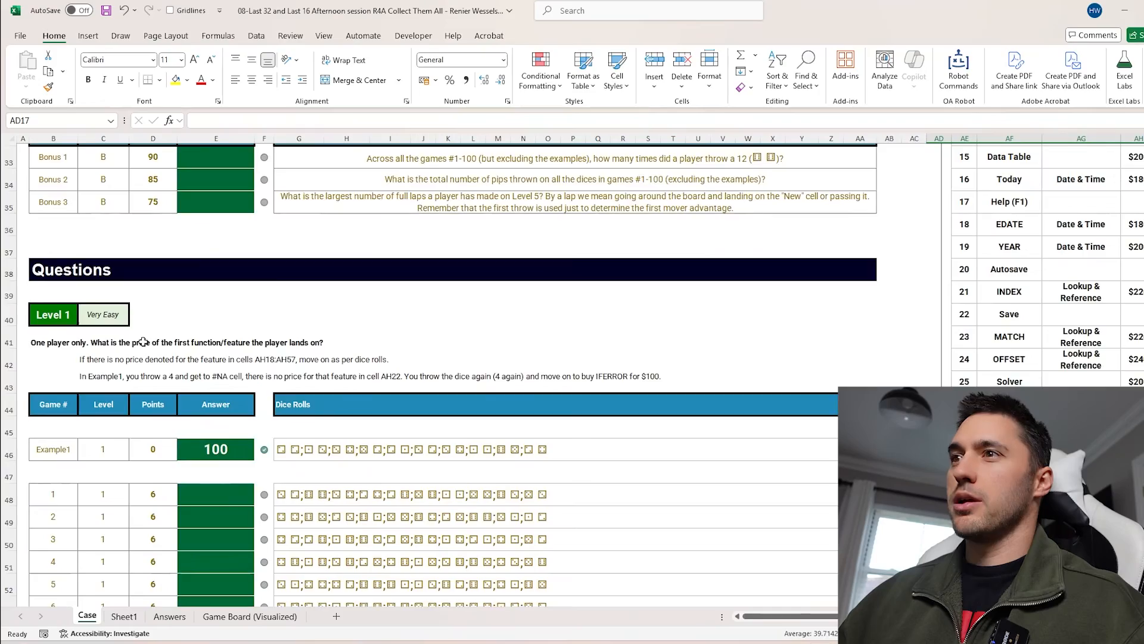
{"action": "left_click_drag", "start_coordinate": [53, 393], "coordinate": [54, 533]}
{"action": "scroll", "coordinate": [54, 533], "scroll_direction": "down", "scroll_amount": 1}
{"action": "left_click_drag", "start_coordinate": [280, 325], "coordinate": [781, 512]}
{"action": "left_click", "coordinate": [124, 616]}
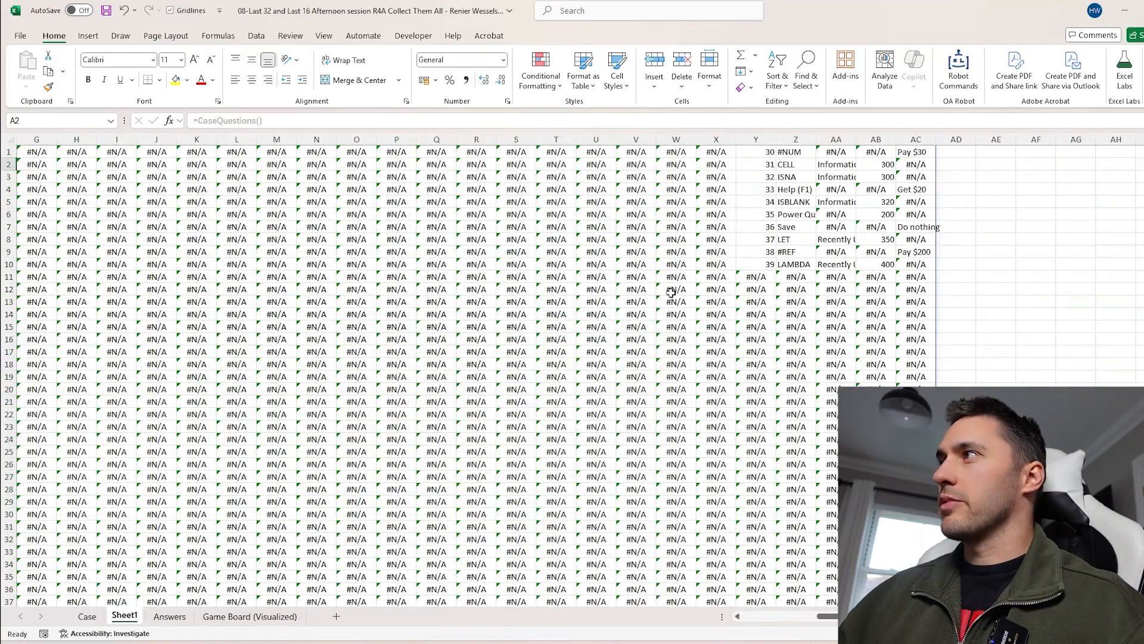
{"action": "scroll", "coordinate": [397, 302], "scroll_direction": "down", "scroll_amount": 20}
{"action": "scroll", "coordinate": [396, 301], "scroll_direction": "up", "scroll_amount": 20}
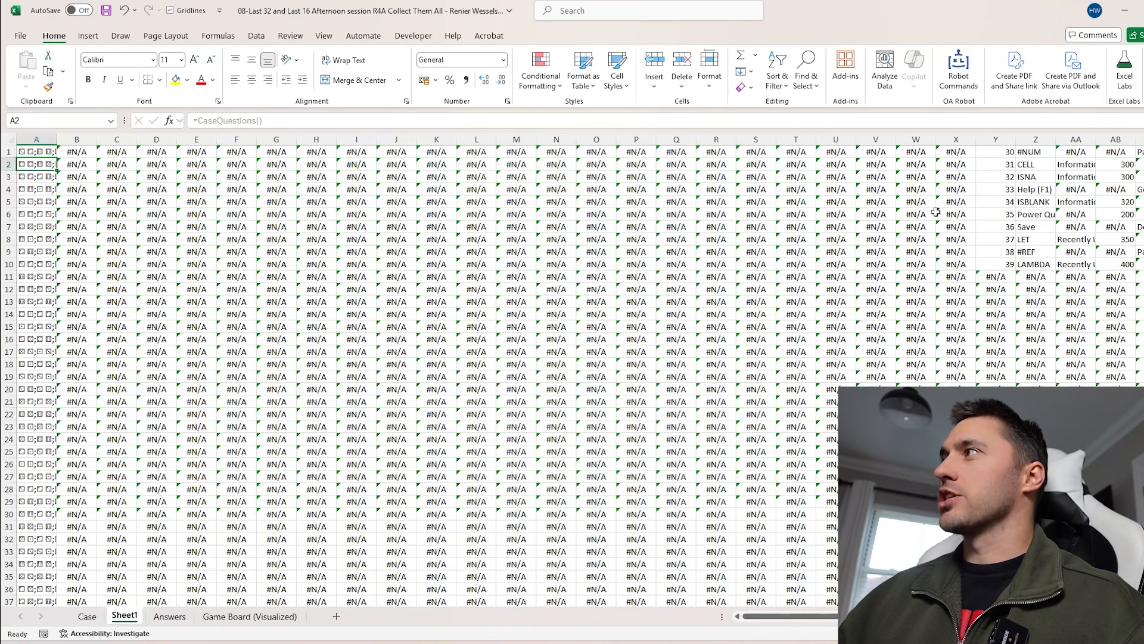
{"action": "left_click", "coordinate": [948, 214]}
{"action": "left_click", "coordinate": [1140, 165]}
{"action": "left_click", "coordinate": [1141, 153]}
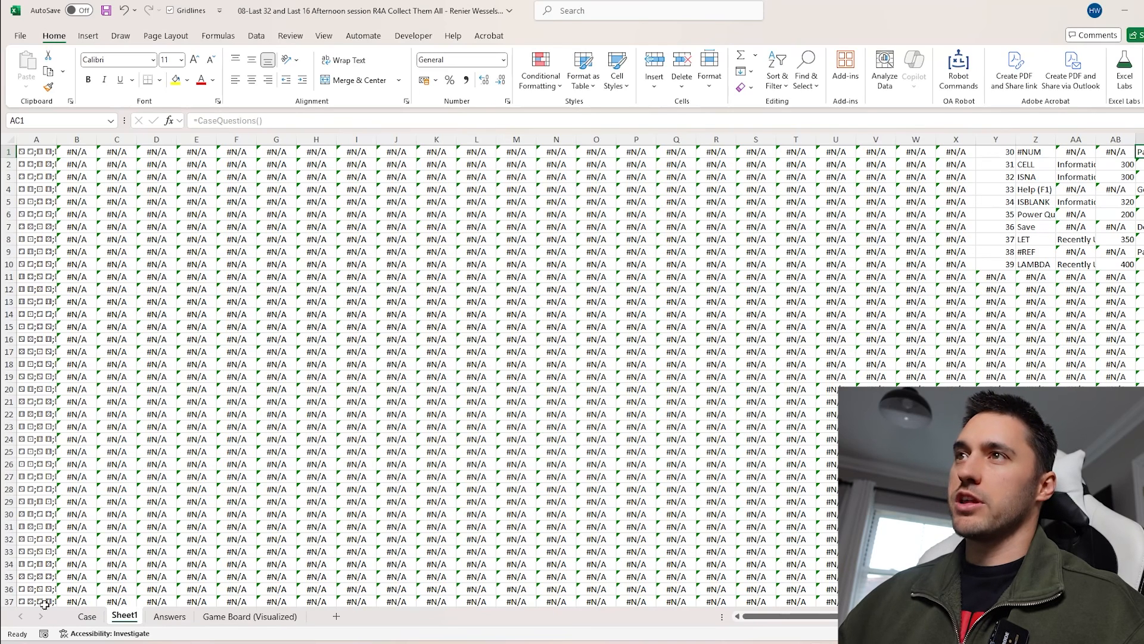
{"action": "left_click", "coordinate": [34, 154]}
{"action": "left_click", "coordinate": [64, 150]}
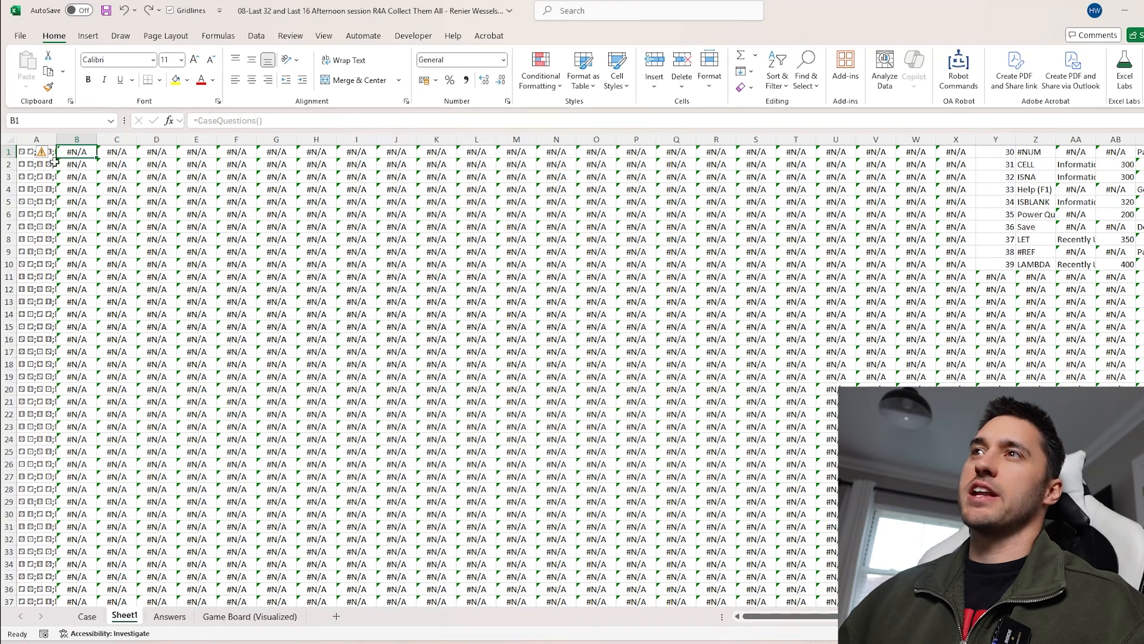
{"action": "left_click", "coordinate": [29, 152]}
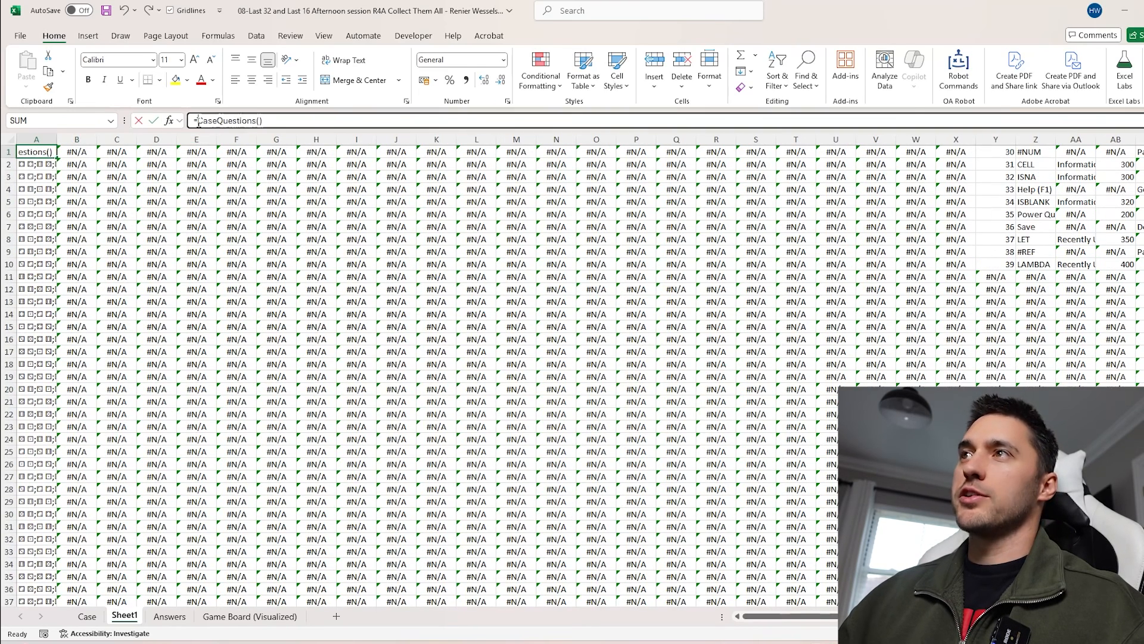
Edit A1 on Sheet1 to =MostOf(CaseQuestions())
{"action": "left_click", "coordinate": [199, 121]}
{"action": "type", "text": "MostOf("}
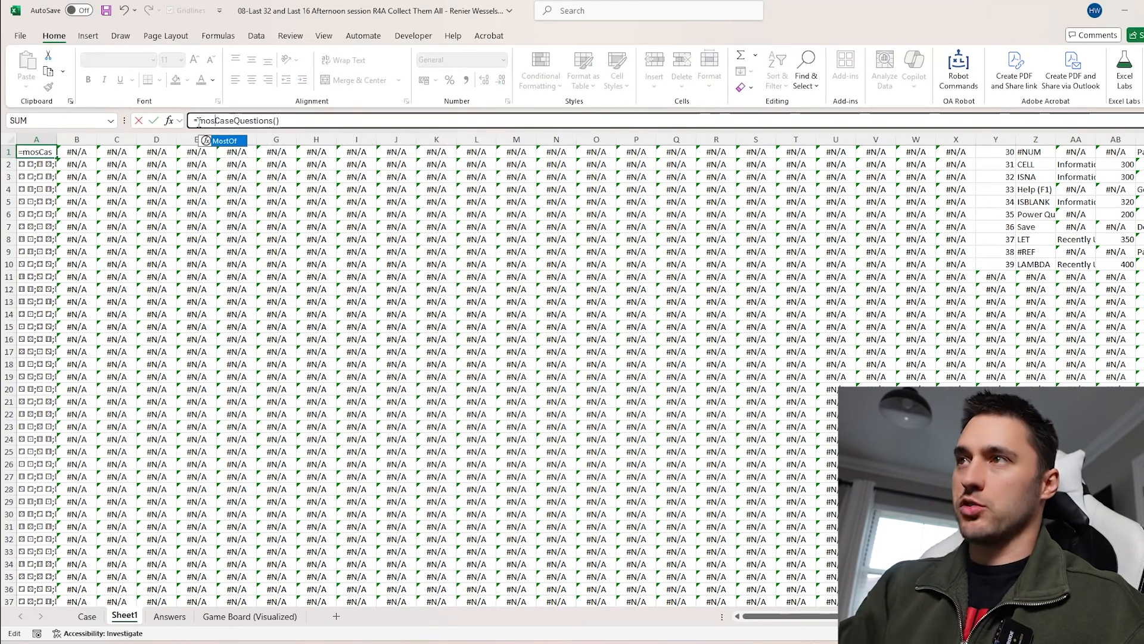
{"action": "left_click", "coordinate": [313, 122]}
{"action": "key", "text": "Return"}
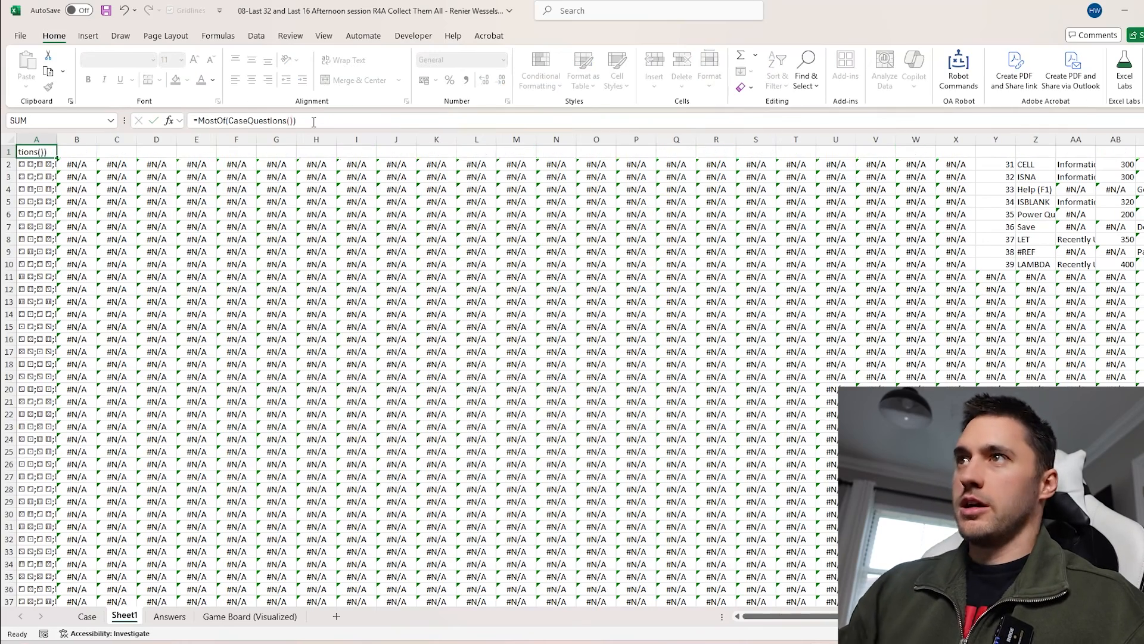
Switch to the Lambdas workbook and review the descriptions of the CaseQuestions and MostOf functions
{"action": "scroll", "coordinate": [69, 274], "scroll_direction": "down", "scroll_amount": 15}
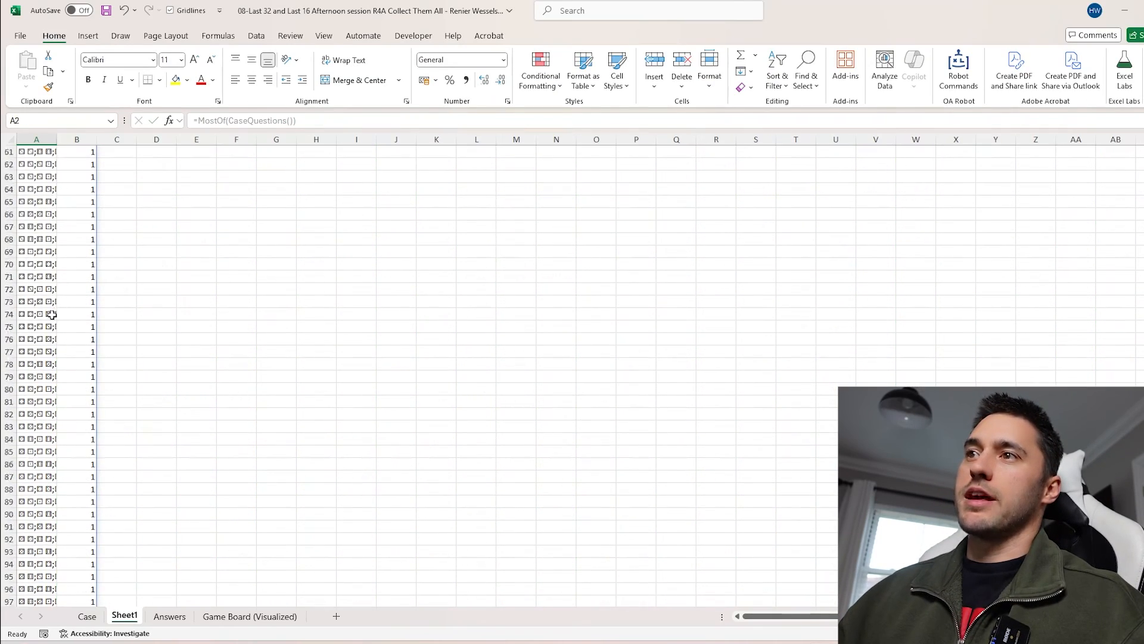
{"action": "scroll", "coordinate": [50, 318], "scroll_direction": "up", "scroll_amount": 15}
{"action": "key", "text": "alt+Tab"}
{"action": "left_click_drag", "start_coordinate": [93, 242], "coordinate": [715, 241]}
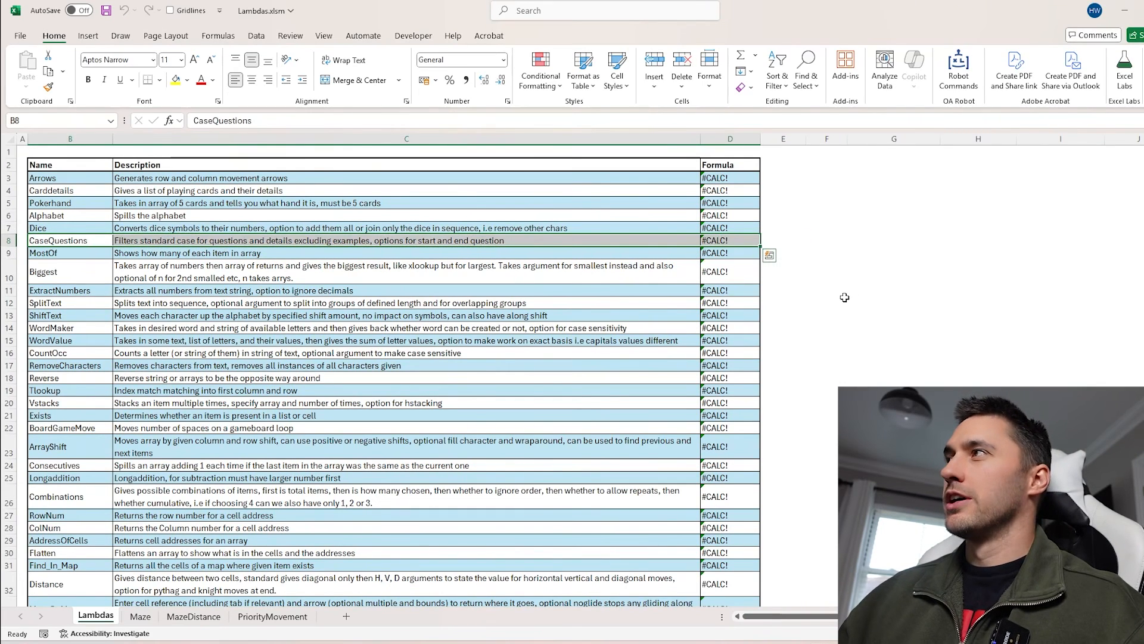
{"action": "scroll", "coordinate": [751, 235], "scroll_direction": "right", "scroll_amount": 3}
{"action": "scroll", "coordinate": [587, 234], "scroll_direction": "left", "scroll_amount": 2}
{"action": "left_click", "coordinate": [829, 206]}
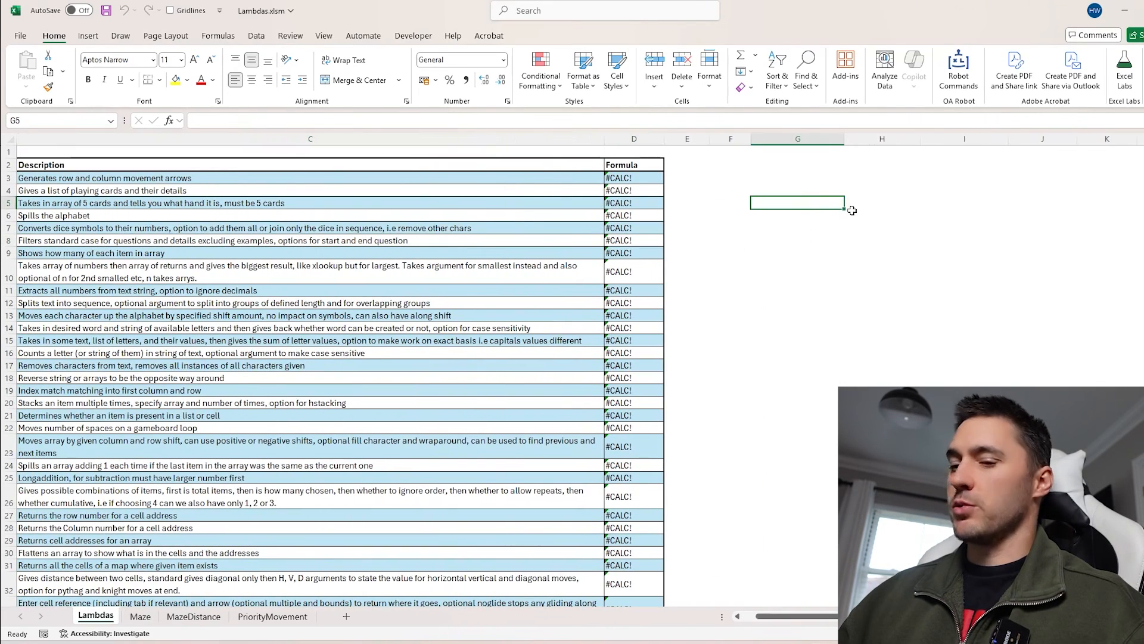
Enter sample numbers 1, 2, 3, 44, 3, 1, 1, 1, 1 down cells G5 to G13
{"action": "type", "text": "1 2 3 44"}
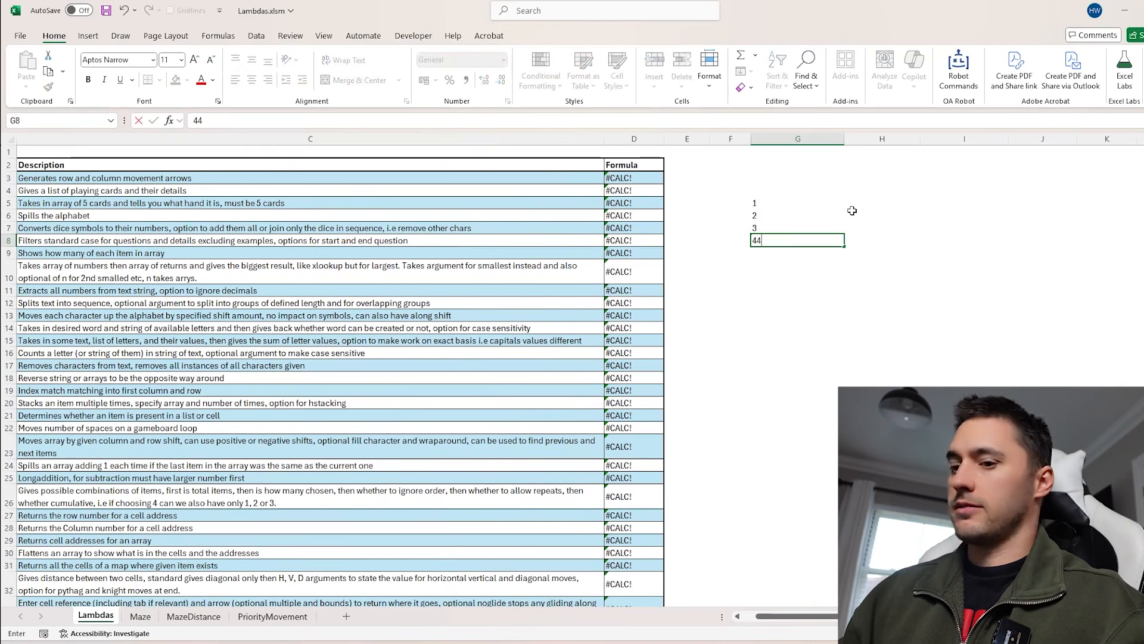
{"action": "key", "text": "Return"}
{"action": "type", "text": "3"}
{"action": "key", "text": "Return"}
{"action": "type", "text": "1 1 1 1"}
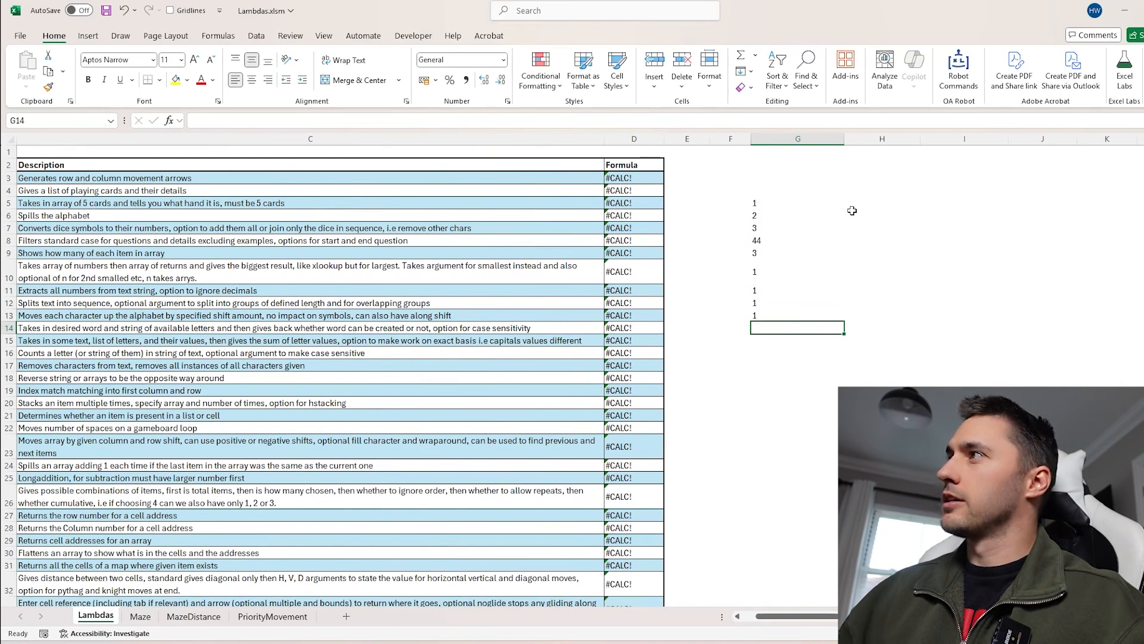
Enter =MostOf(G5:G13) in I5 using the autocomplete suggestion
{"action": "left_click", "coordinate": [921, 204]}
{"action": "type", "text": "=mo"}
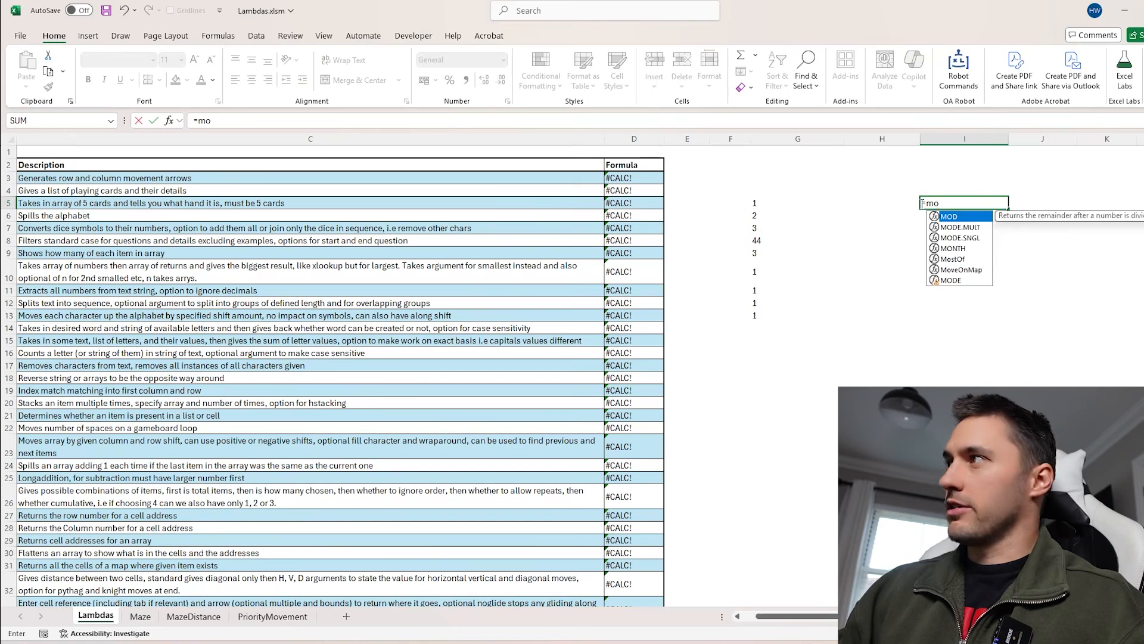
{"action": "type", "text": "s"}
{"action": "key", "text": "Tab"}
{"action": "left_click_drag", "start_coordinate": [764, 204], "coordinate": [763, 313]}
{"action": "key", "text": "Return"}
Select the sample values and the MostOf output columns to compare them
{"action": "left_click_drag", "start_coordinate": [949, 202], "coordinate": [946, 236]}
{"action": "left_click", "coordinate": [758, 204]}
{"action": "left_click_drag", "start_coordinate": [758, 204], "coordinate": [757, 315]}
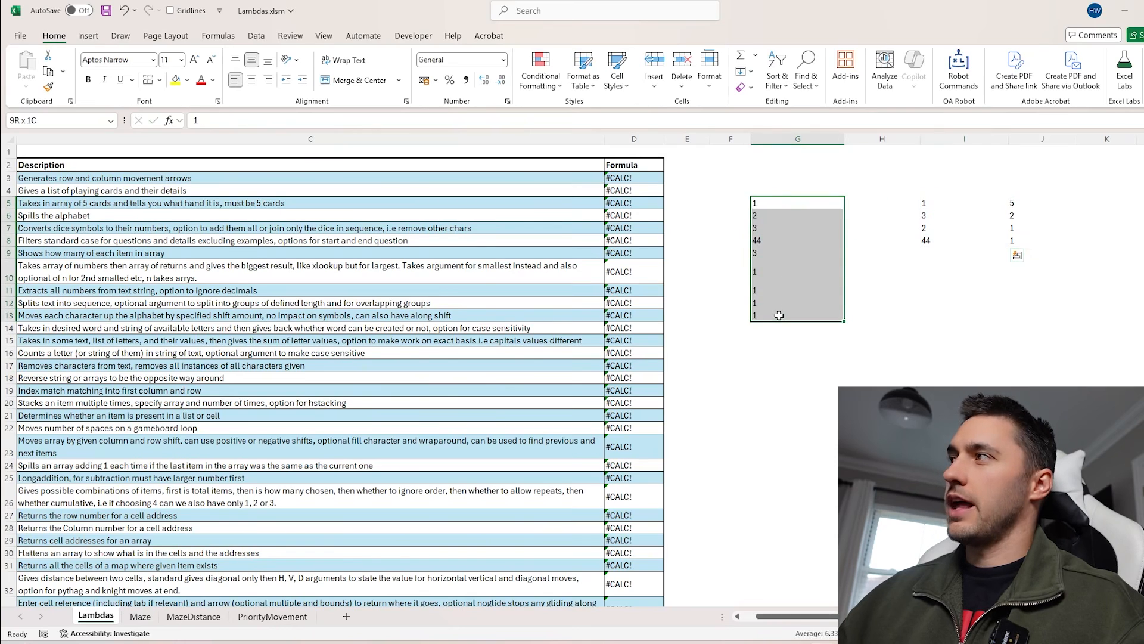
{"action": "left_click_drag", "start_coordinate": [946, 203], "coordinate": [946, 239]}
{"action": "left_click_drag", "start_coordinate": [1020, 203], "coordinate": [1020, 240]}
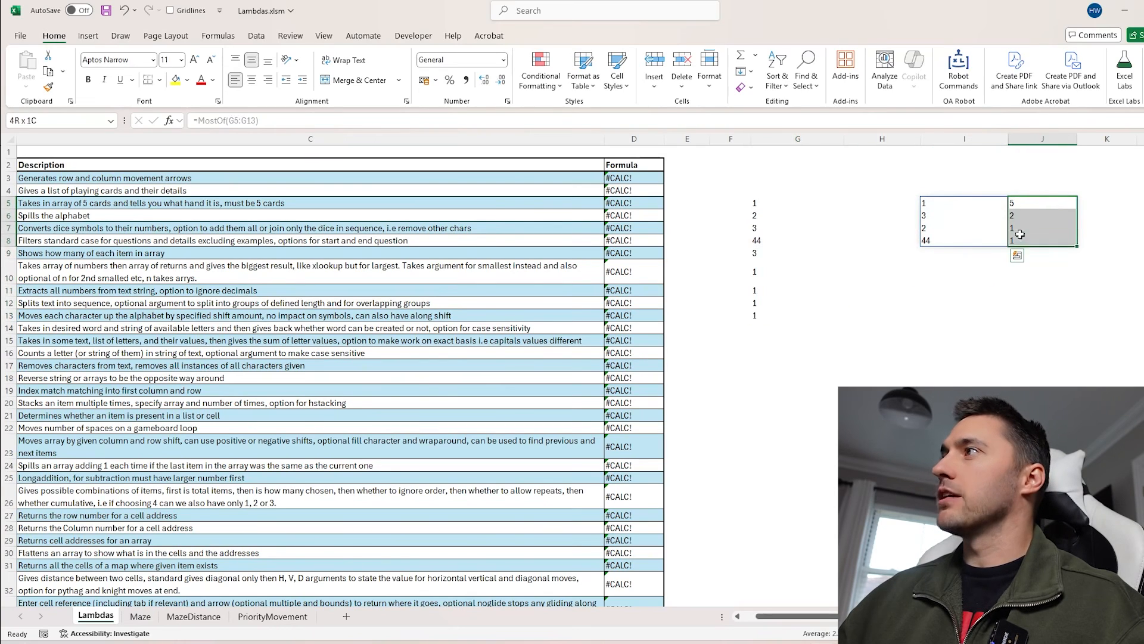
Fill F5 to F13 with the value 2 at once
{"action": "left_click_drag", "start_coordinate": [784, 204], "coordinate": [793, 307]}
{"action": "left_click_drag", "start_coordinate": [731, 203], "coordinate": [743, 313]}
{"action": "type", "text": "2"}
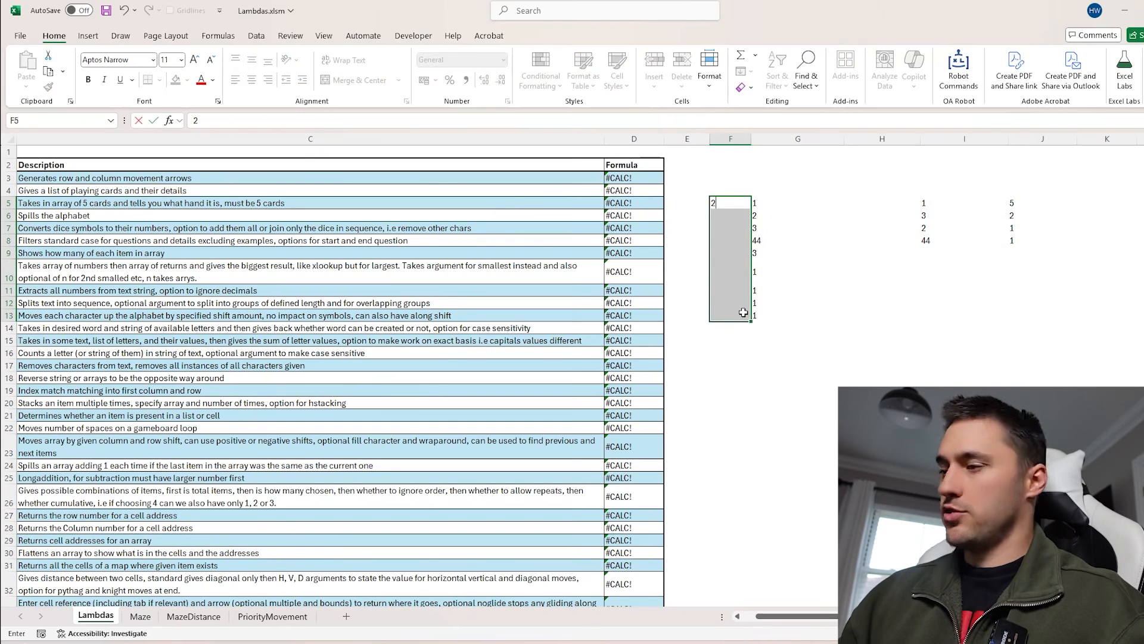
{"action": "key", "text": "ctrl+Return"}
Extend the MostOf range in I5 to F5:G13
{"action": "left_click", "coordinate": [947, 203]}
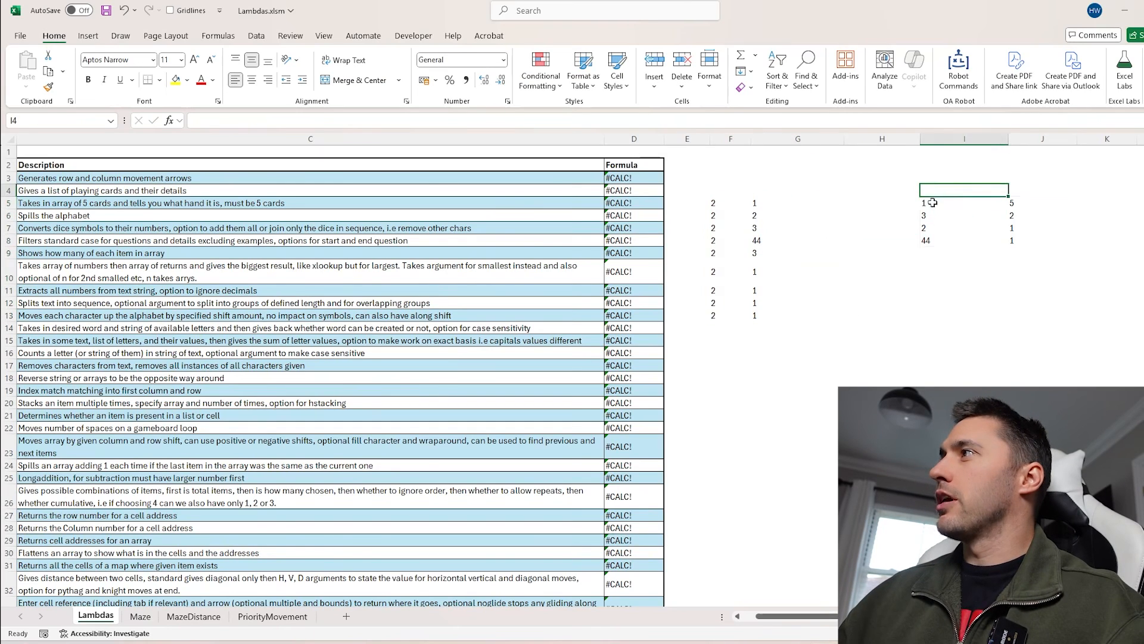
{"action": "key", "text": "F2"}
{"action": "left_click_drag", "start_coordinate": [751, 197], "coordinate": [723, 197]}
{"action": "key", "text": "Return"}
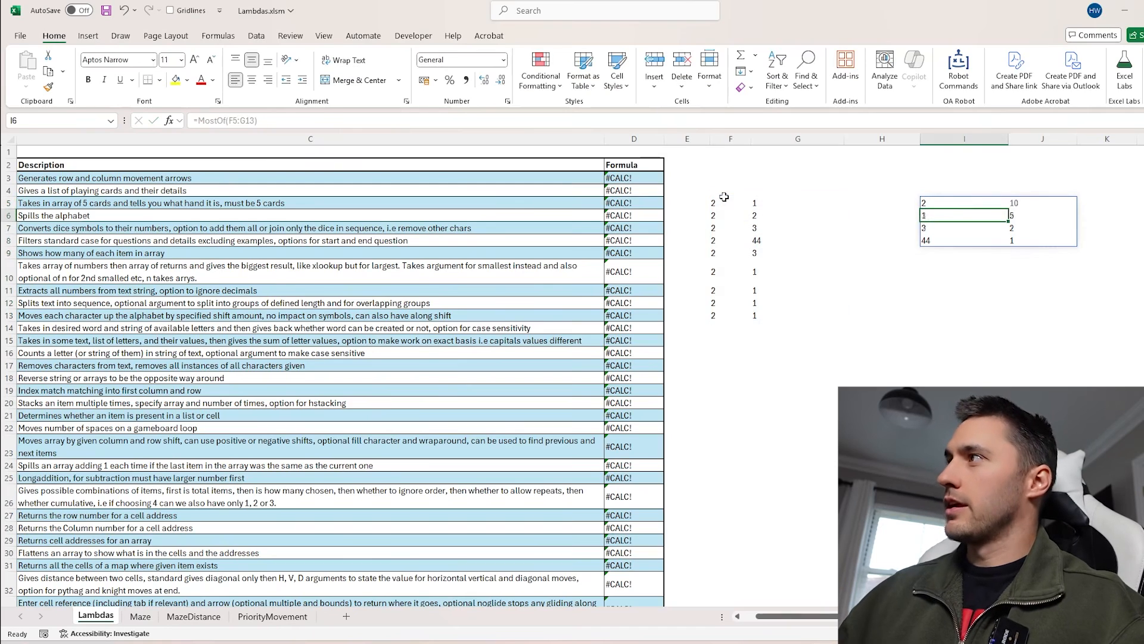
{"action": "left_click", "coordinate": [1030, 203]}
{"action": "left_click_drag", "start_coordinate": [1030, 203], "coordinate": [1033, 234]}
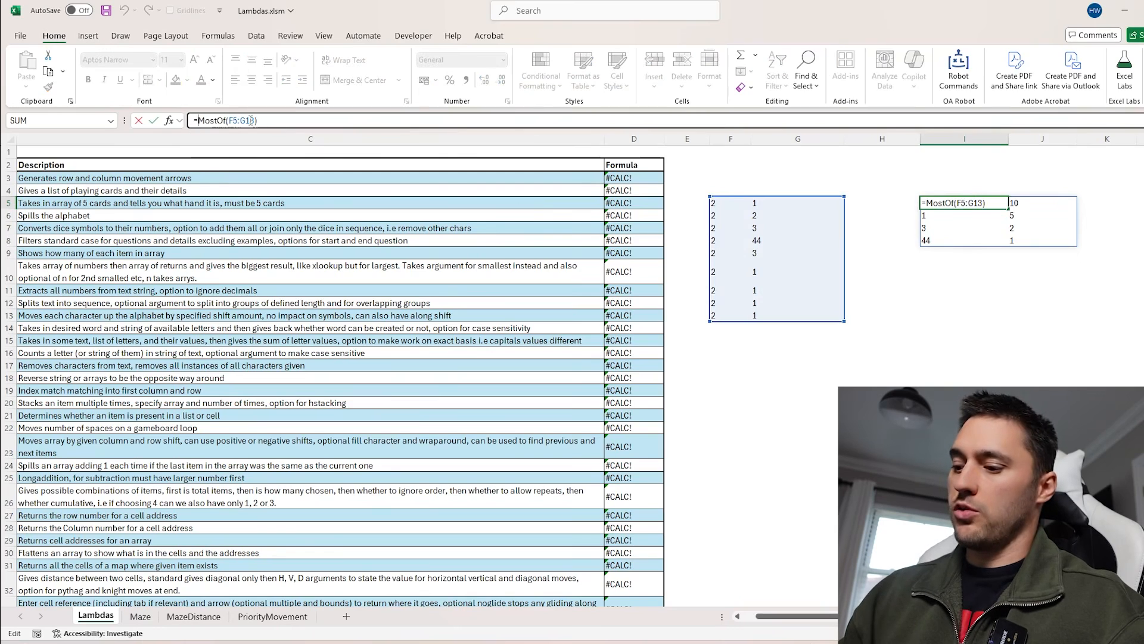
{"action": "type", "text": "@MostOf(F5:G13"}
{"action": "key", "text": "Return"}
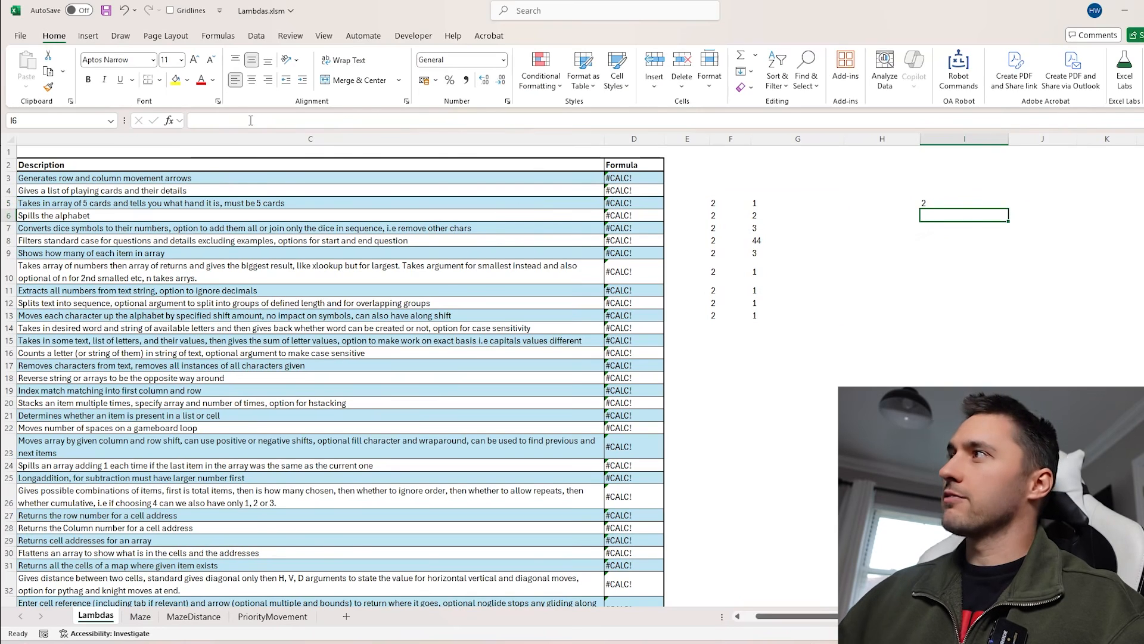
Delete the MostOf formula from I5
{"action": "left_click_drag", "start_coordinate": [715, 204], "coordinate": [837, 328]}
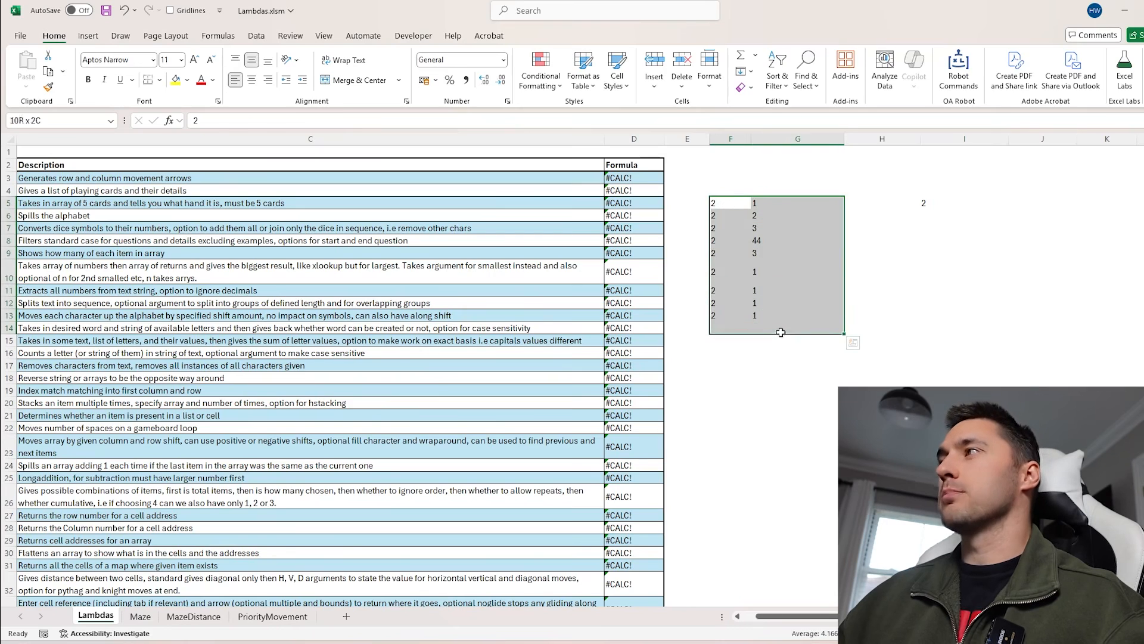
{"action": "left_click", "coordinate": [964, 203]}
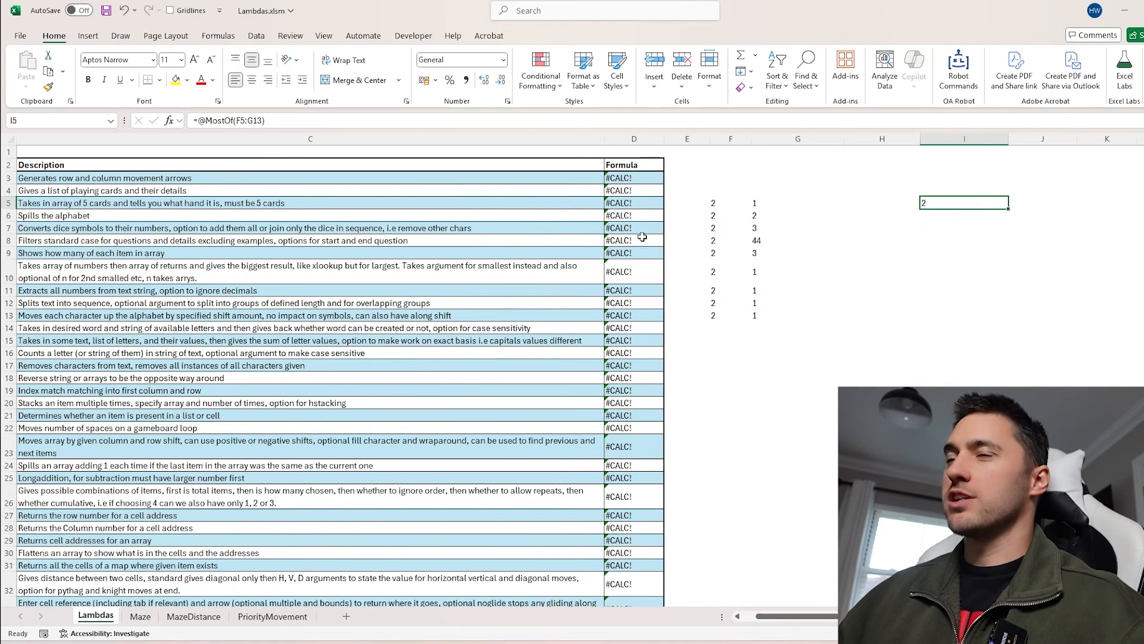
{"action": "scroll", "coordinate": [641, 236], "scroll_direction": "left", "scroll_amount": 2}
{"action": "scroll", "coordinate": [919, 243], "scroll_direction": "right", "scroll_amount": 1}
{"action": "key", "text": "Delete"}
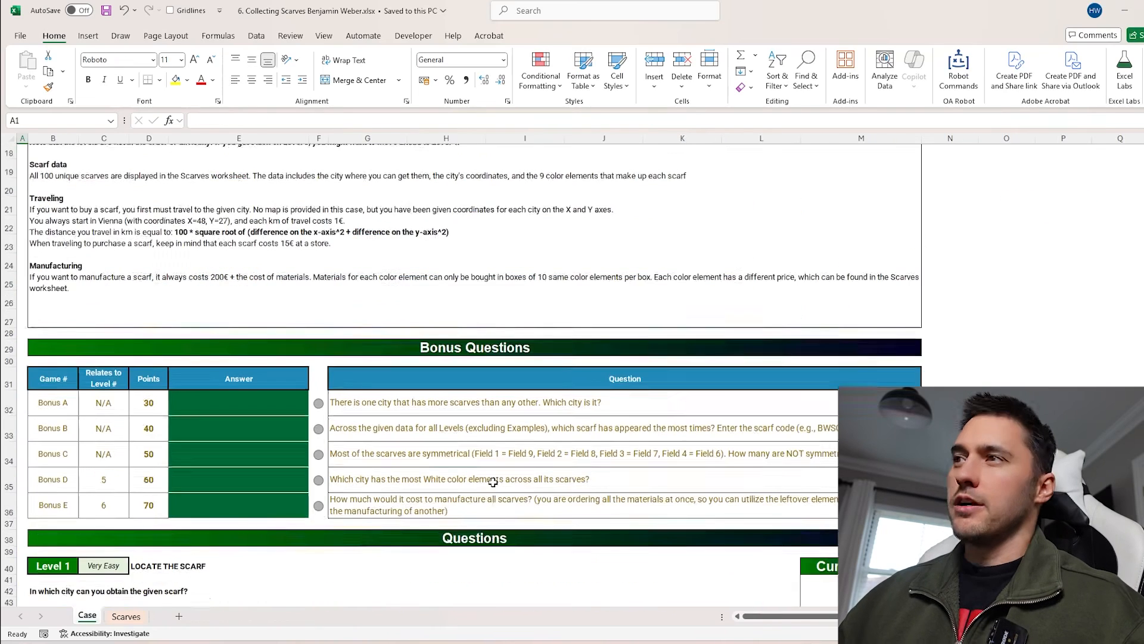
In the scarves case workbook, enter =MostOf(CaseQuestions()) in O28 of the Case sheet and close the alert
{"action": "scroll", "coordinate": [493, 482], "scroll_direction": "down", "scroll_amount": 2}
{"action": "scroll", "coordinate": [493, 483], "scroll_direction": "down", "scroll_amount": 1}
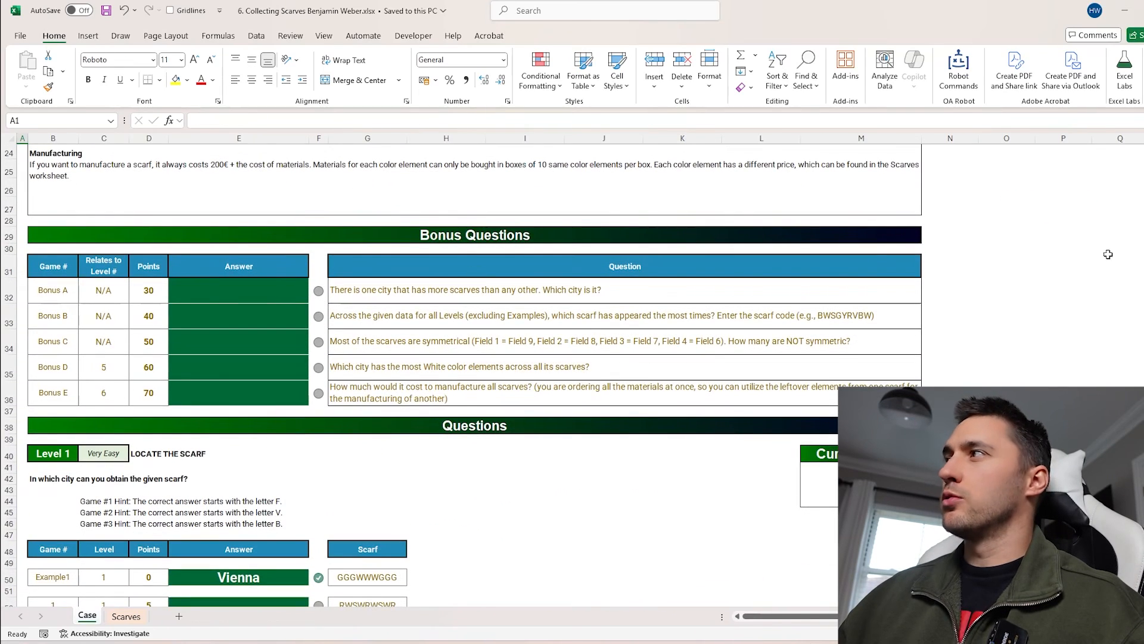
{"action": "left_click", "coordinate": [1030, 224]}
{"action": "type", "text": "=MostOf("}
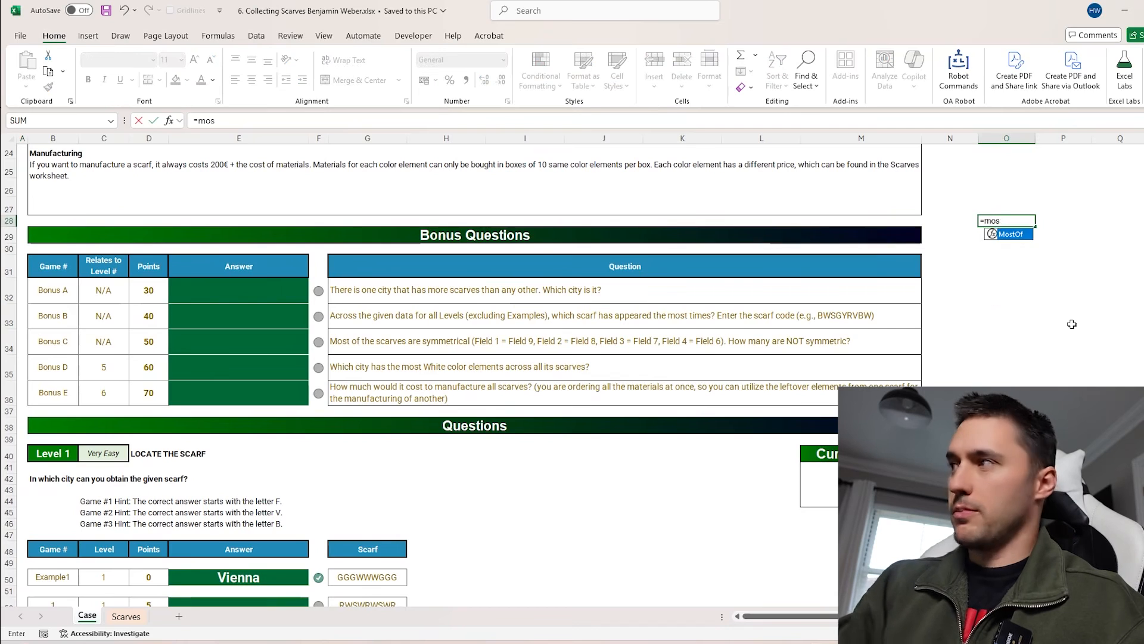
{"action": "type", "text": "Case"}
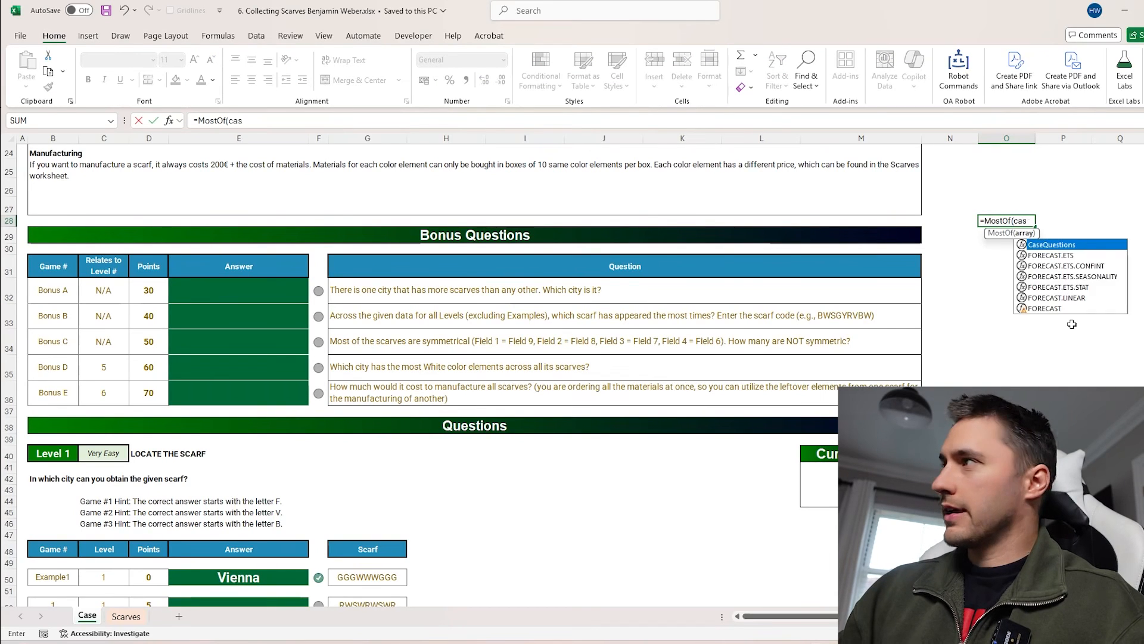
{"action": "key", "text": "Tab"}
{"action": "type", "text": ")"}
{"action": "key", "text": "Up"}
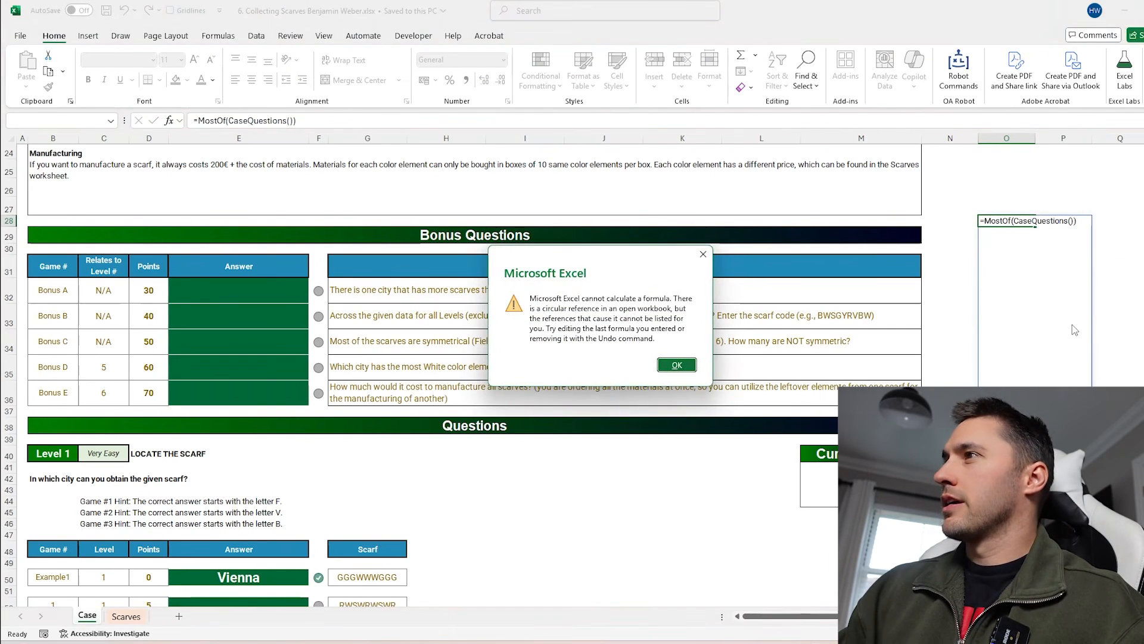
{"action": "key", "text": "Return"}
{"action": "left_click", "coordinate": [995, 220]}
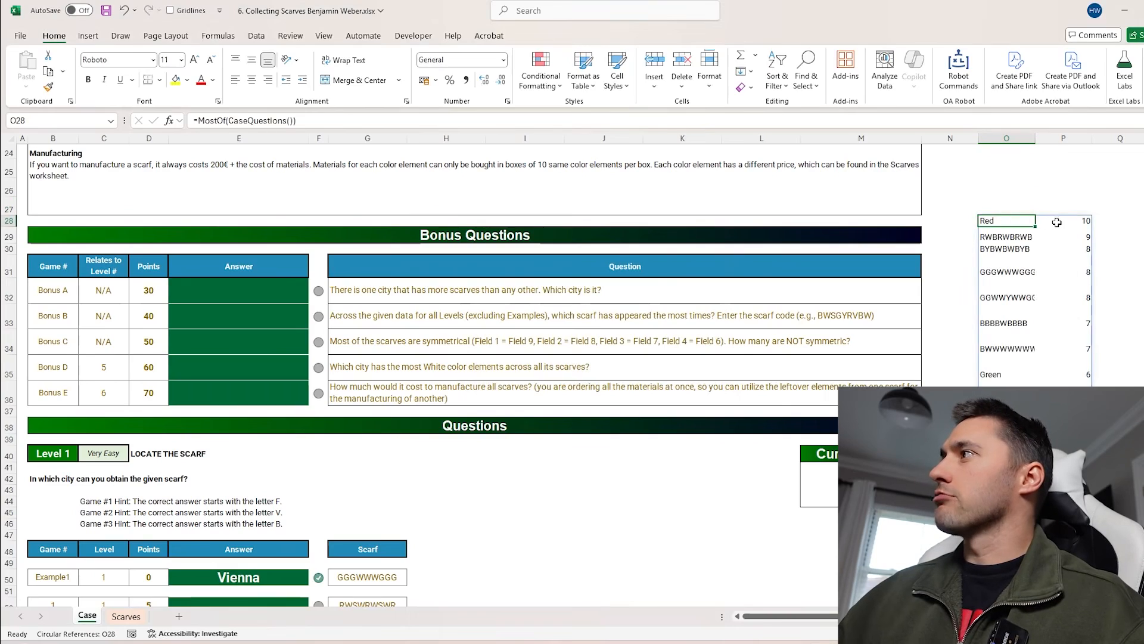
Examine the MostOf output list beside the Bonus Questions table
{"action": "left_click", "coordinate": [1058, 221]}
{"action": "scroll", "coordinate": [1020, 301], "scroll_direction": "down", "scroll_amount": 15}
{"action": "scroll", "coordinate": [1021, 298], "scroll_direction": "up", "scroll_amount": 20}
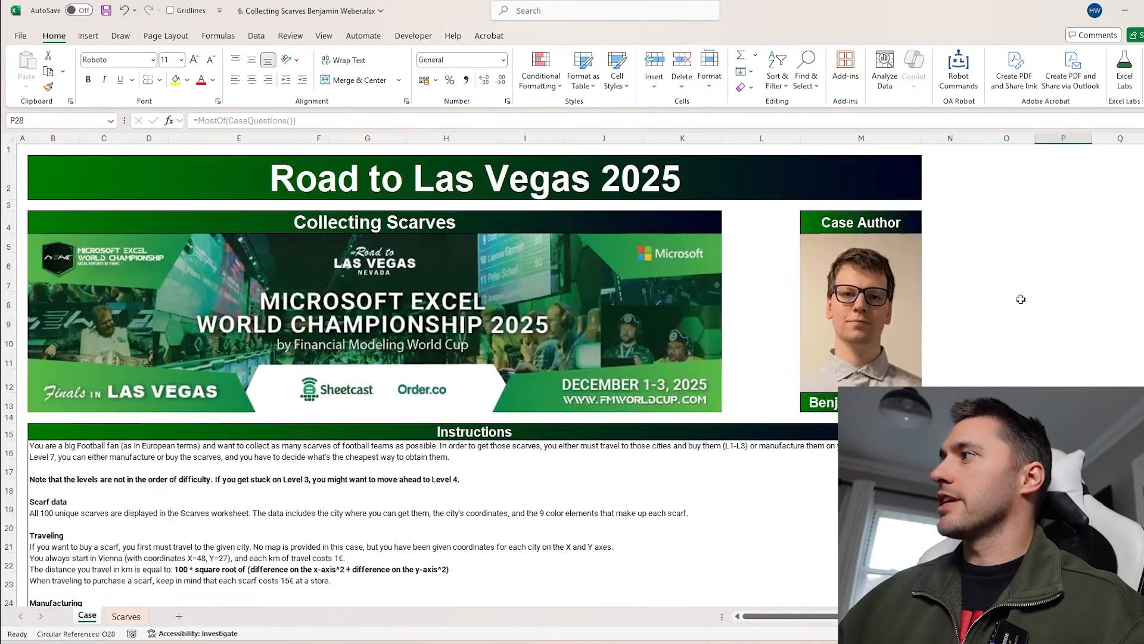
{"action": "scroll", "coordinate": [1020, 301], "scroll_direction": "down", "scroll_amount": 7}
{"action": "left_click", "coordinate": [1007, 292]}
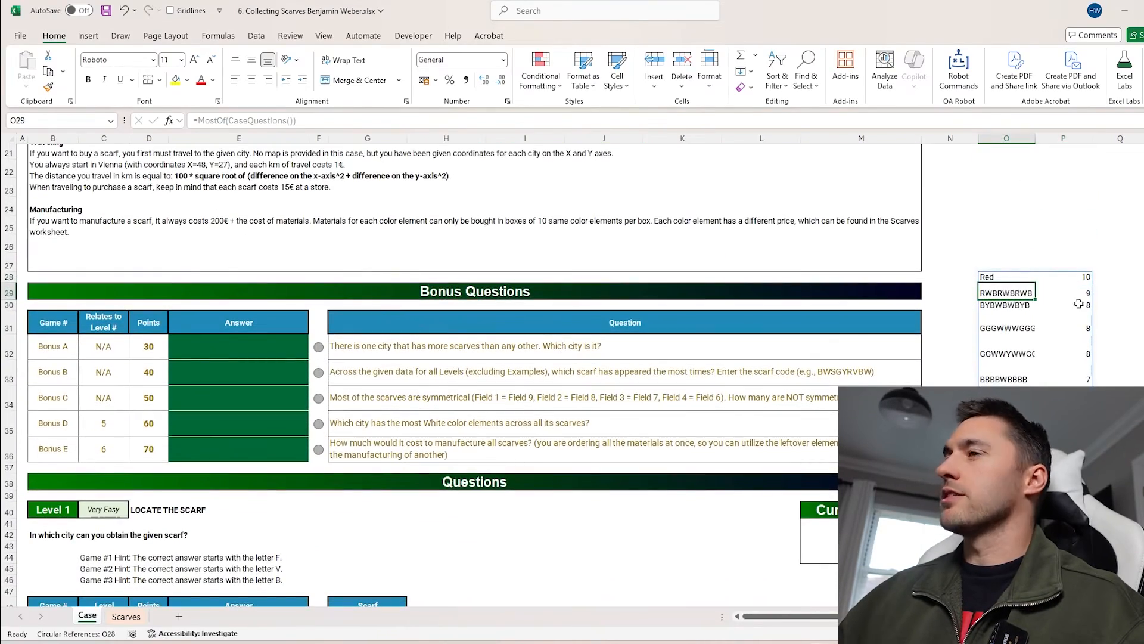
{"action": "left_click", "coordinate": [241, 361]}
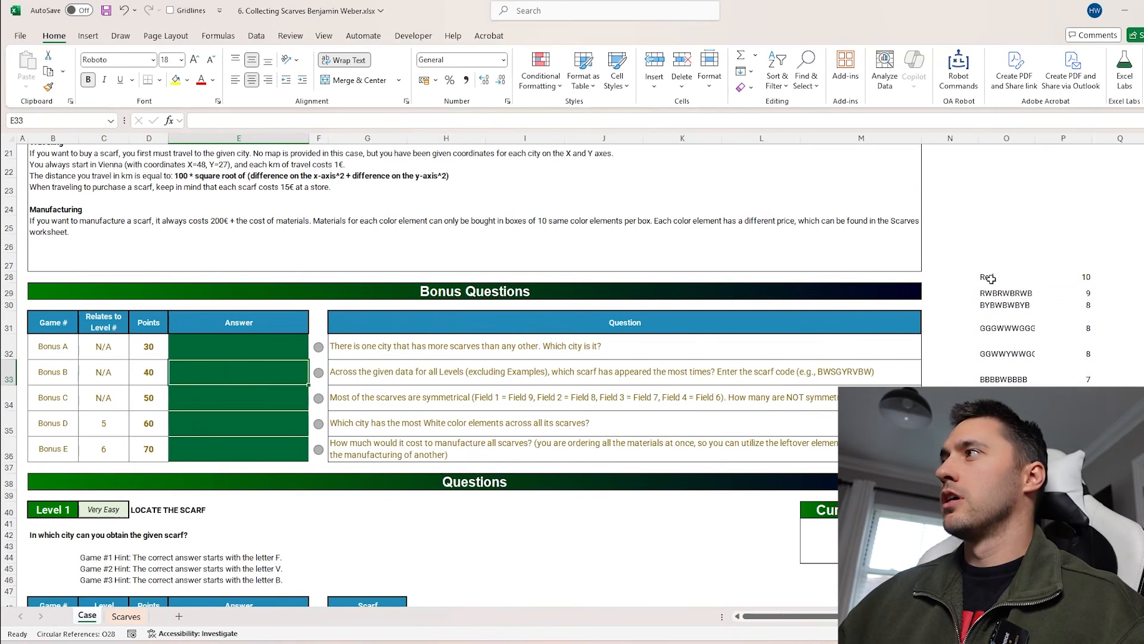
{"action": "left_click", "coordinate": [990, 279]}
{"action": "left_click", "coordinate": [201, 121]}
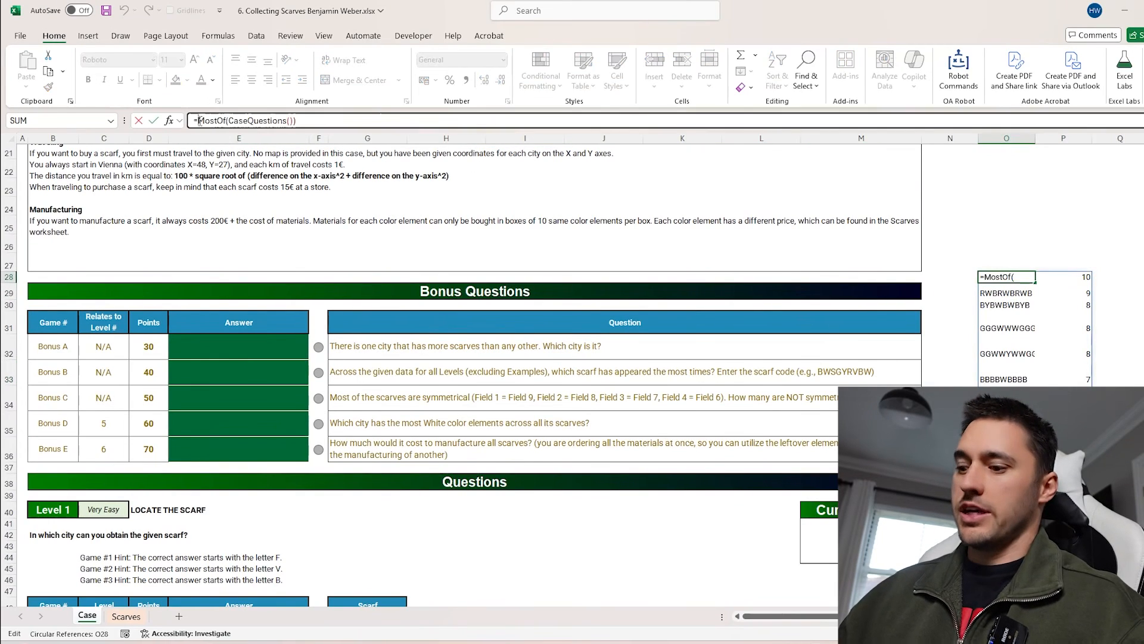
{"action": "type", "text": "@"}
{"action": "key", "text": "Return"}
{"action": "key", "text": "Up"}
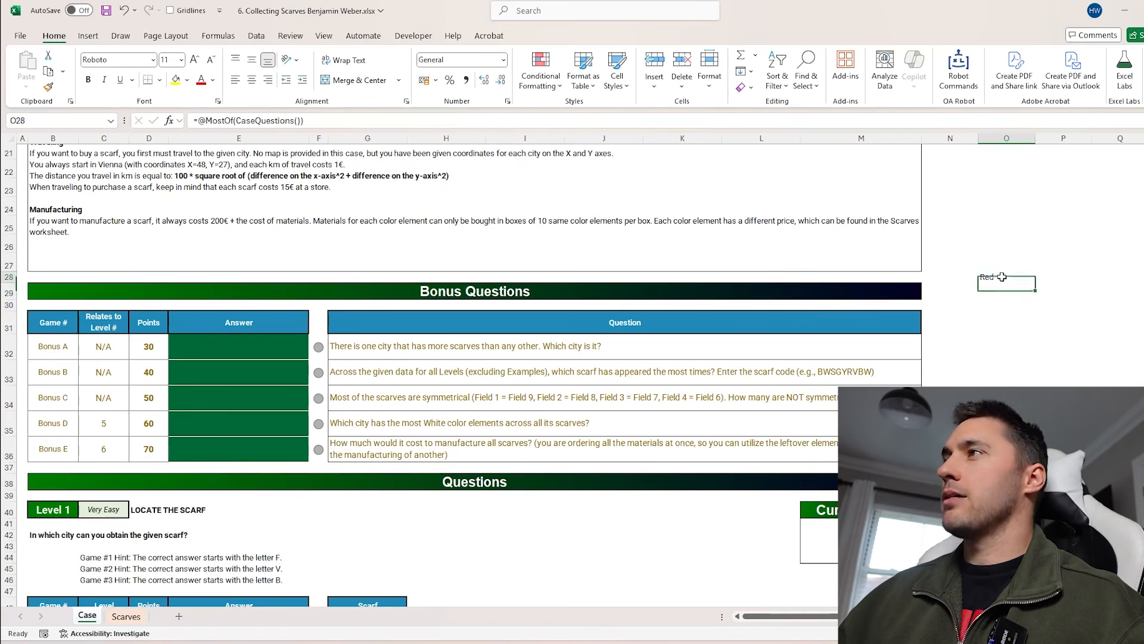
Clear the formula from O28
{"action": "key", "text": "F2"}
{"action": "key", "text": "Escape"}
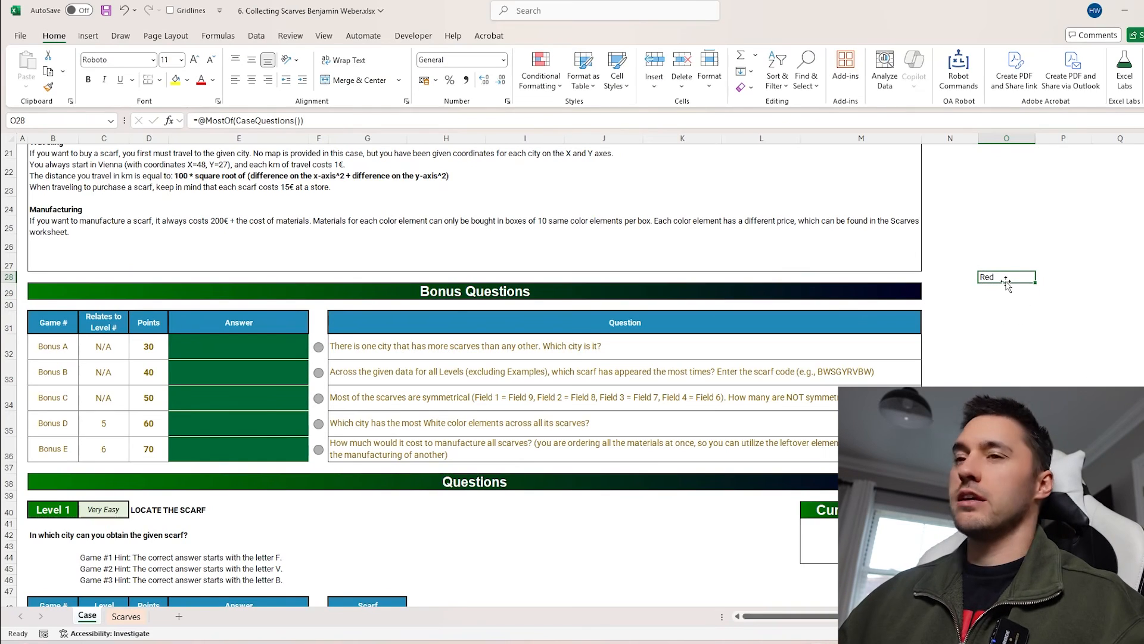
{"action": "key", "text": "Delete"}
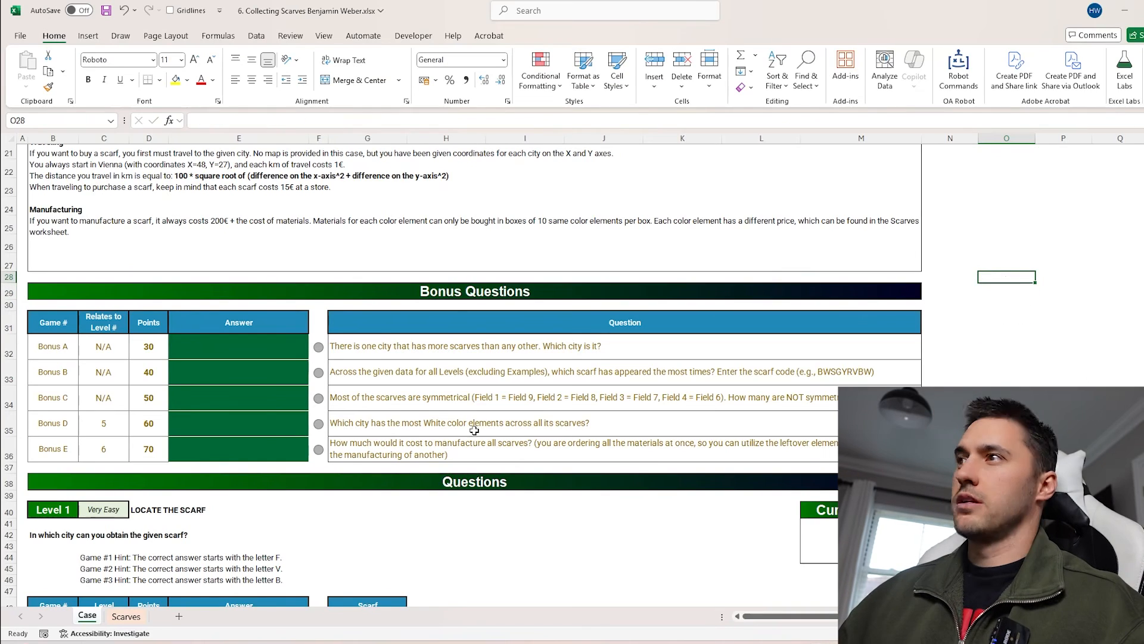
{"action": "left_click", "coordinate": [370, 356]}
{"action": "left_click", "coordinate": [255, 347]}
{"action": "left_click", "coordinate": [384, 346]}
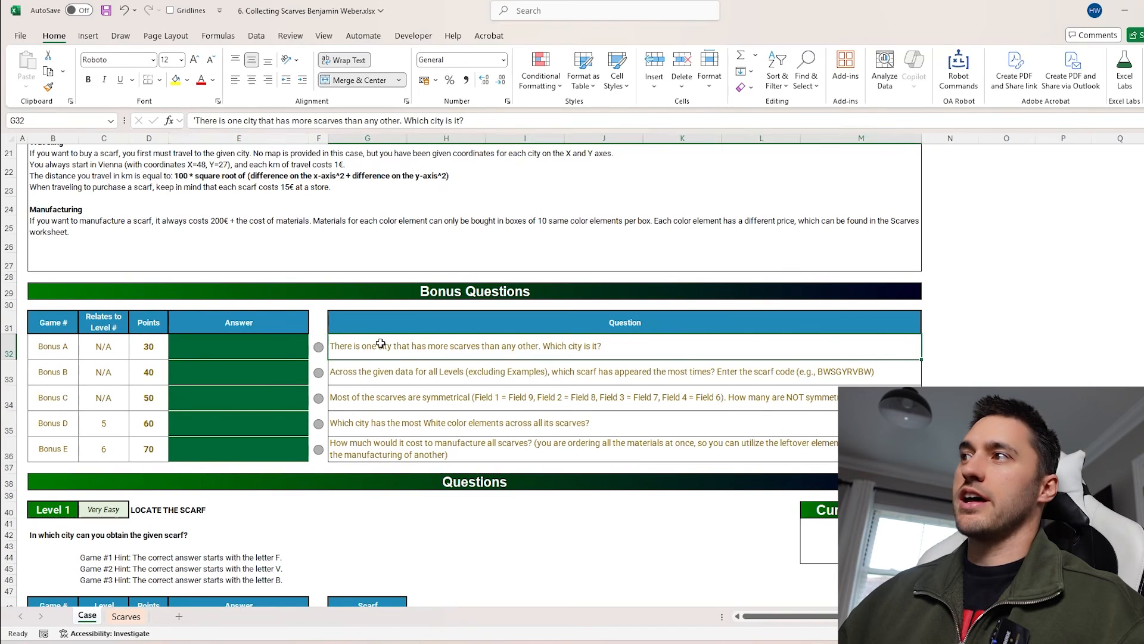
{"action": "left_click", "coordinate": [250, 345]}
{"action": "type", "text": "=@mostof"}
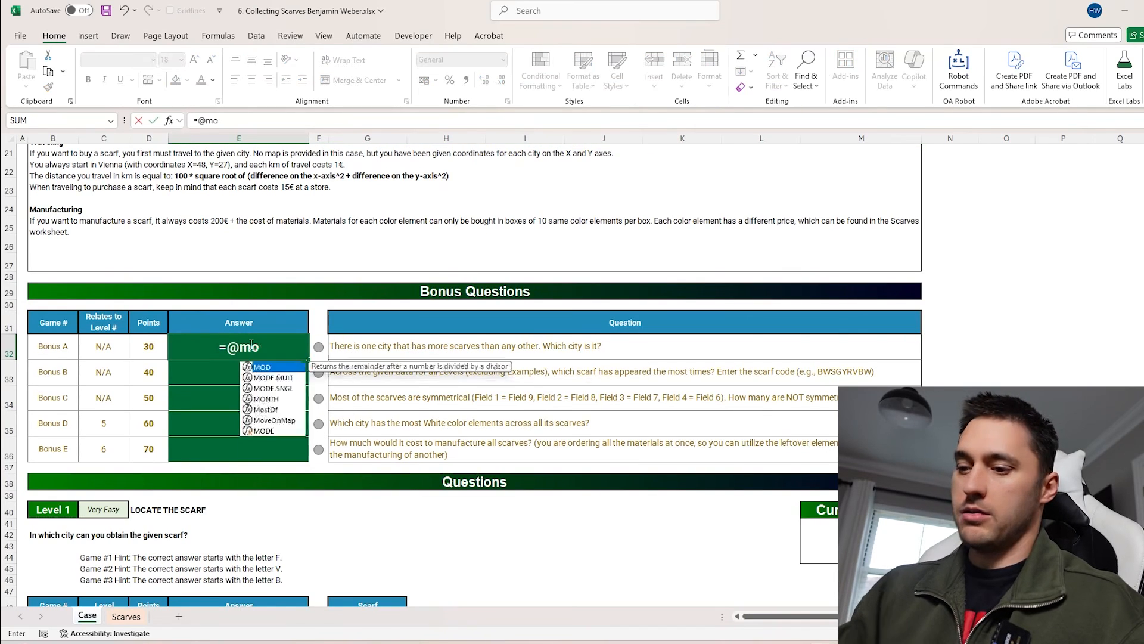
{"action": "key", "text": "Tab"}
{"action": "left_click", "coordinate": [125, 616]}
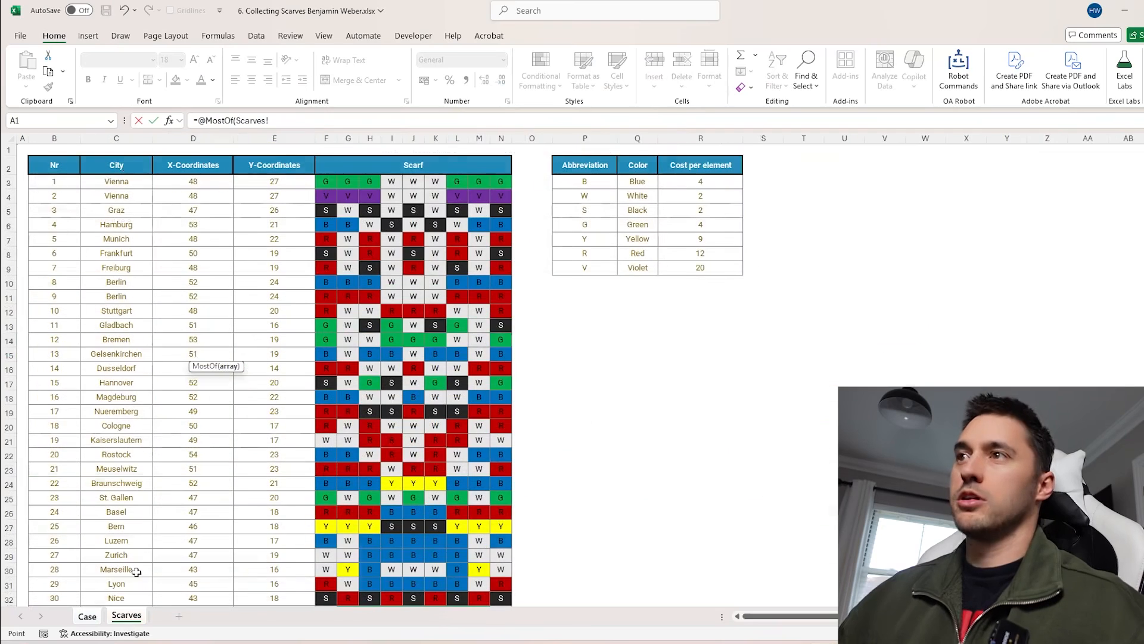
{"action": "left_click", "coordinate": [120, 180]}
{"action": "key", "text": "ctrl+shift+Down"}
{"action": "key", "text": "Return"}
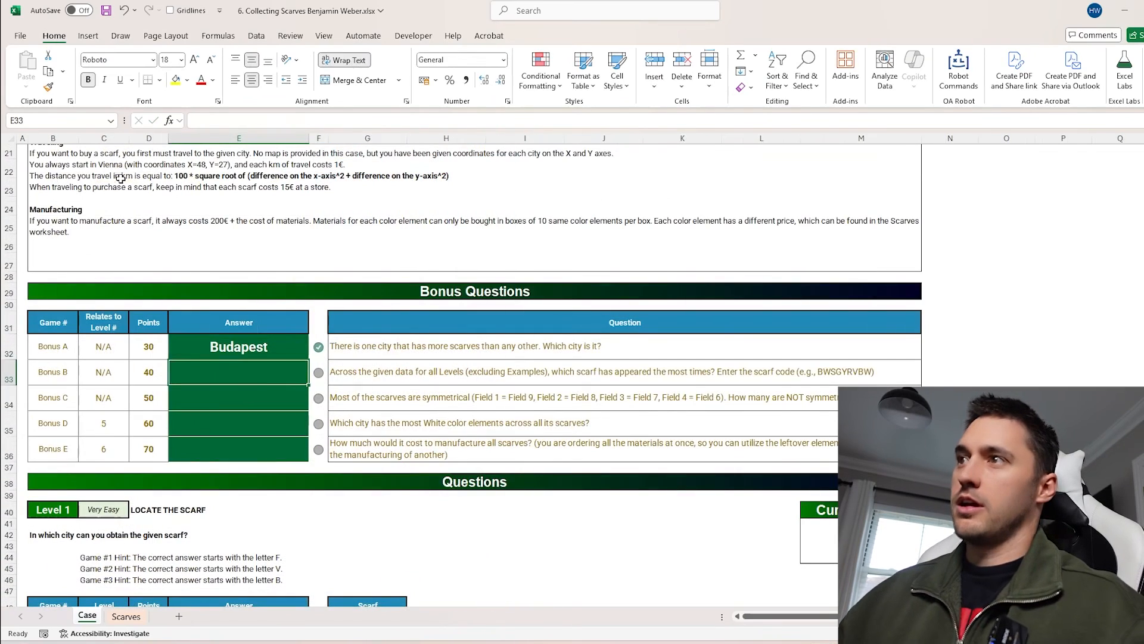
Check the Bonus A formula and close the scarves workbook
{"action": "left_click", "coordinate": [256, 342]}
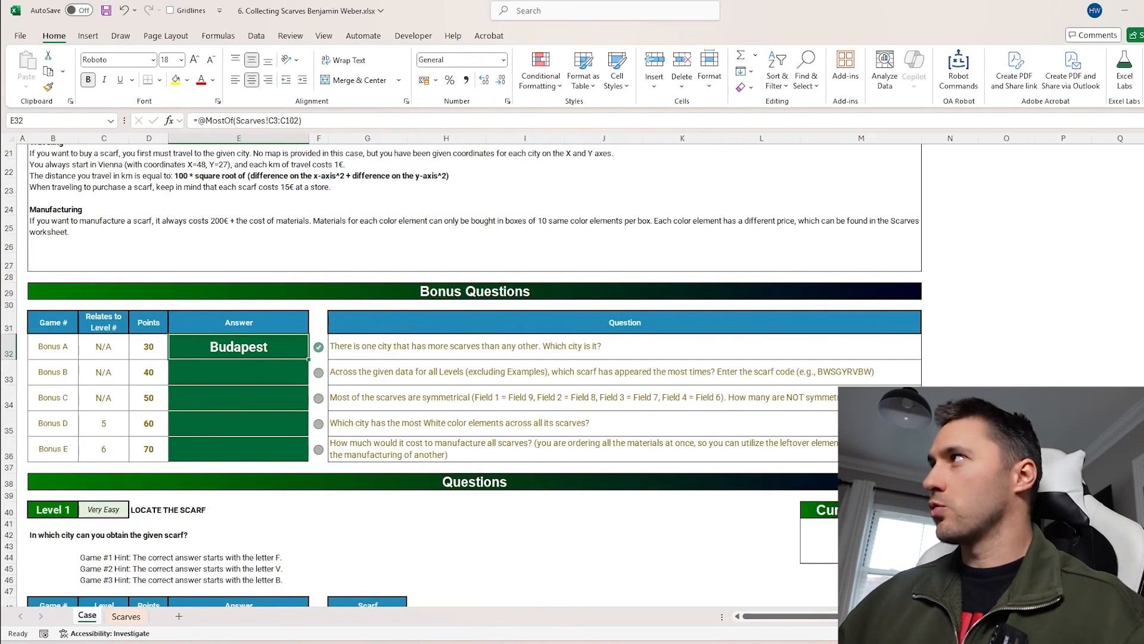
{"action": "key", "text": "ctrl+w"}
Enter =Alphabet() in B3 of a new sheet to spill the letters A to Z
{"action": "left_click_drag", "start_coordinate": [87, 272], "coordinate": [706, 274]}
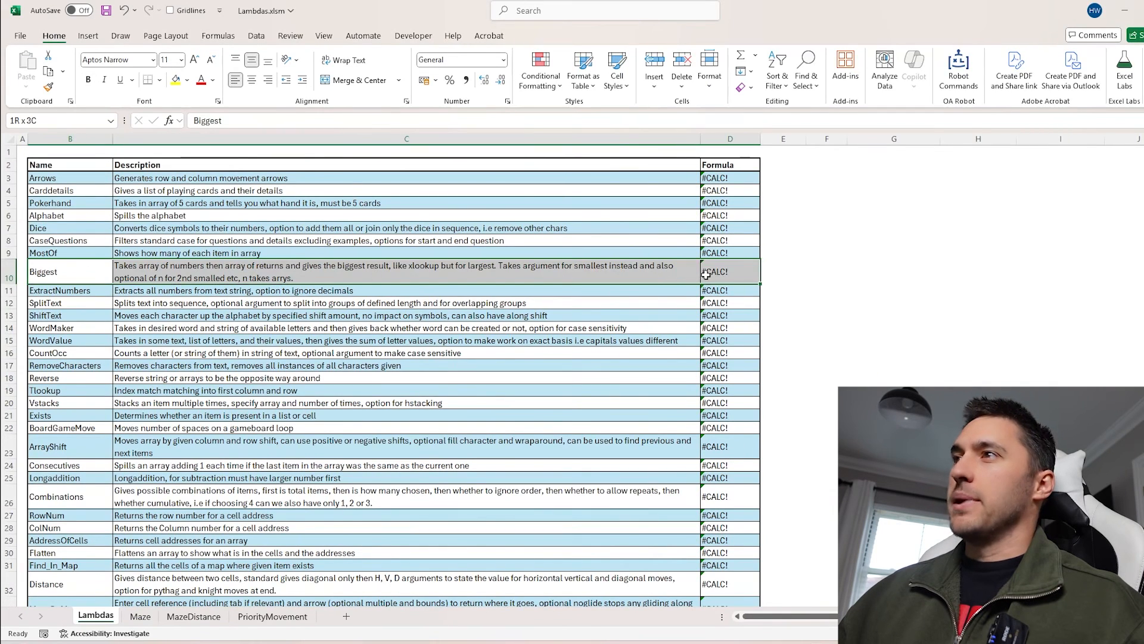
{"action": "left_click_drag", "start_coordinate": [77, 165], "coordinate": [80, 278]}
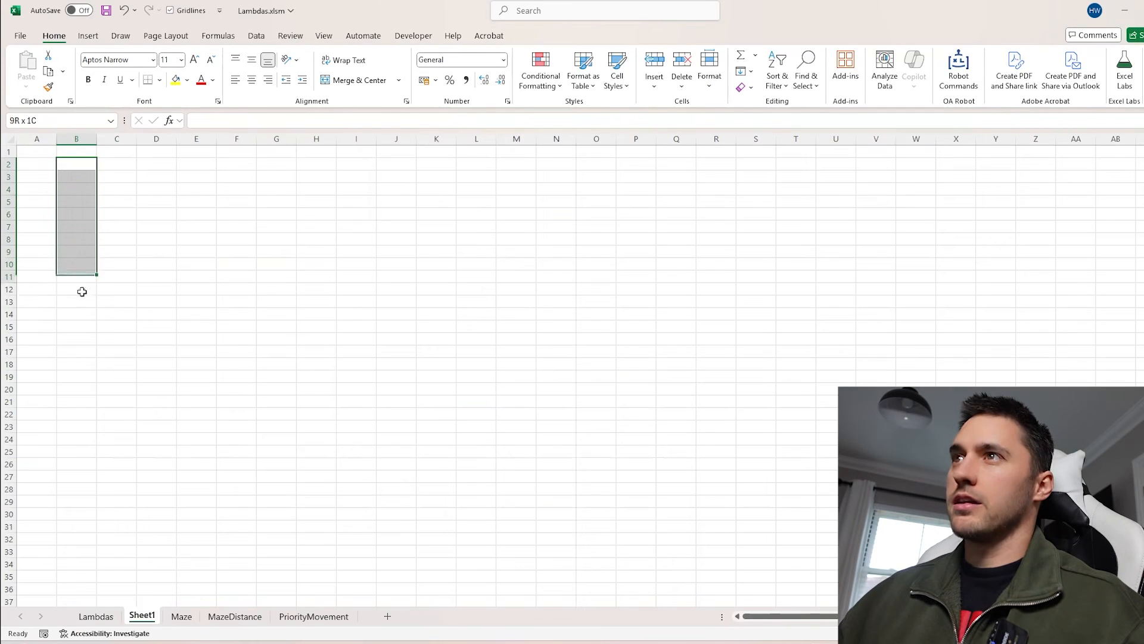
{"action": "left_click", "coordinate": [78, 174]}
{"action": "type", "text": "="}
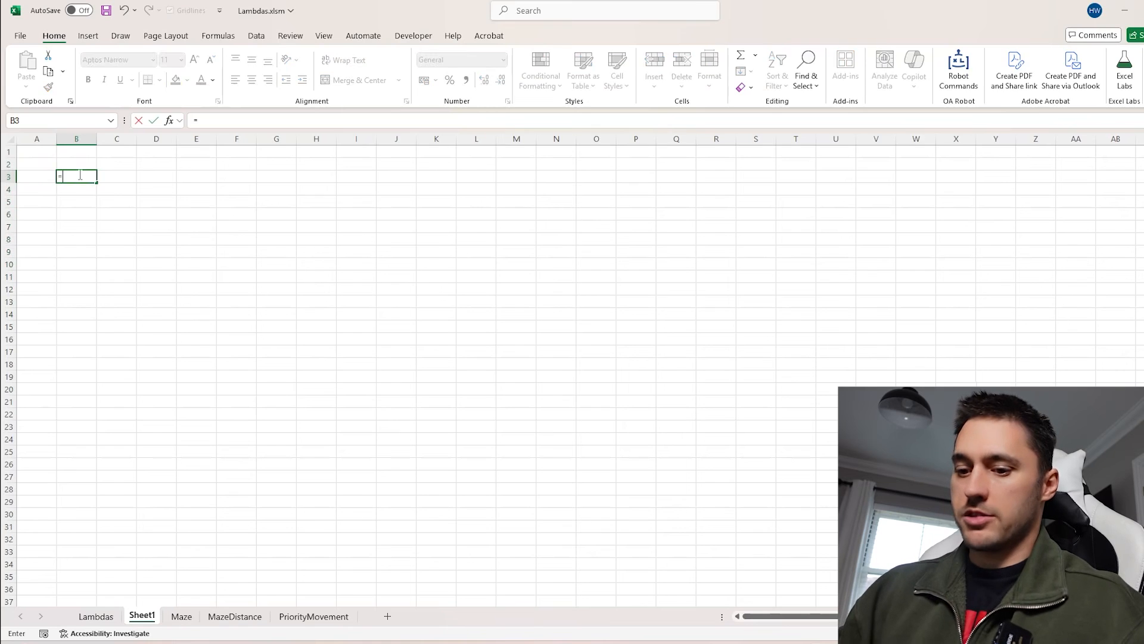
{"action": "type", "text": "Alphabet("}
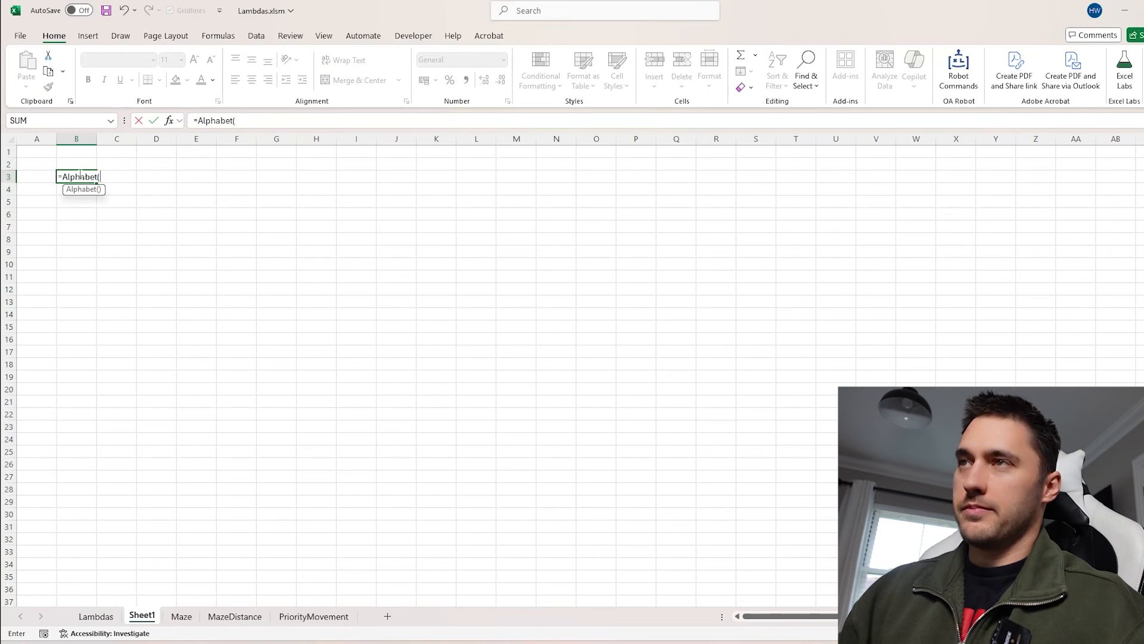
{"action": "key", "text": "Return"}
Enter =RANDARRAY(26) in C3 to spill random values beside the letters
{"action": "left_click", "coordinate": [117, 177]}
{"action": "type", "text": "="}
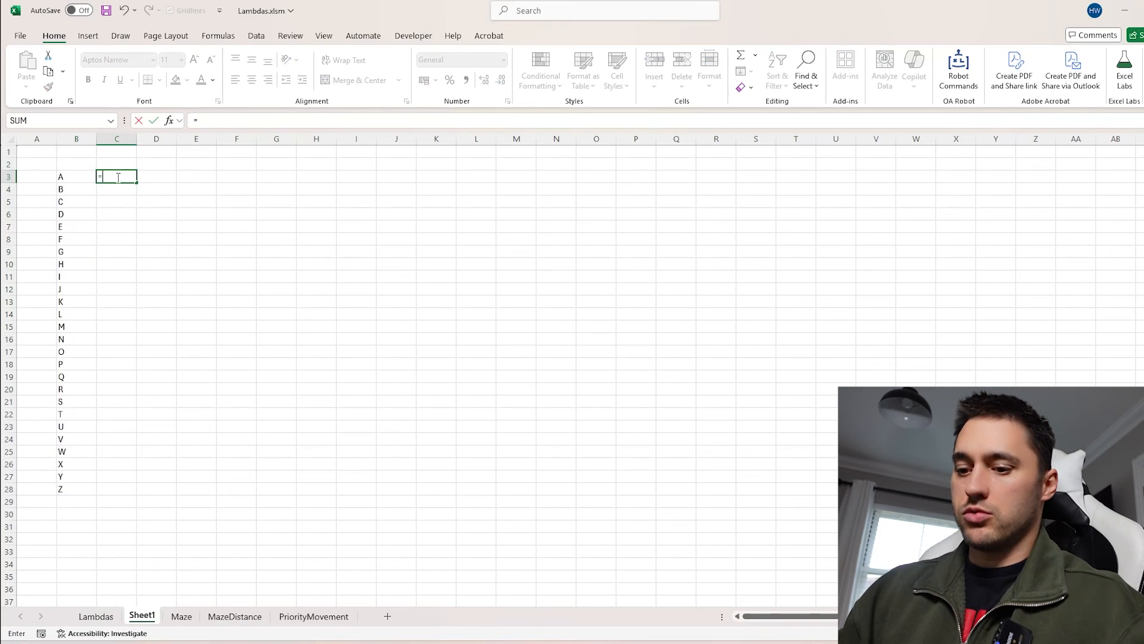
{"action": "type", "text": "RANDARRAY(26"}
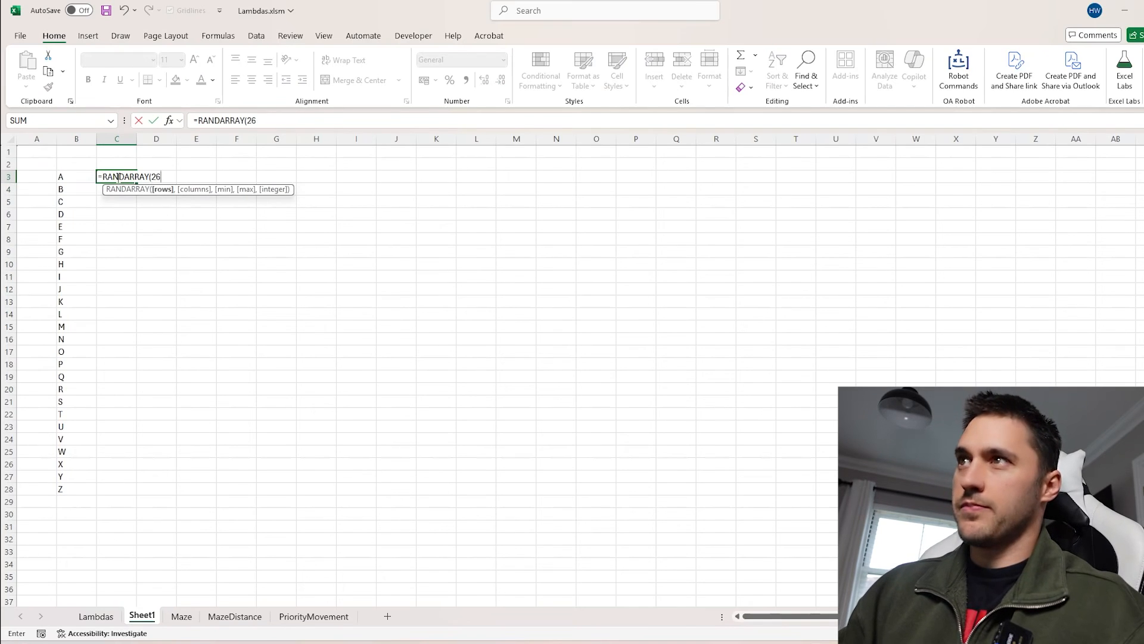
{"action": "key", "text": "Return"}
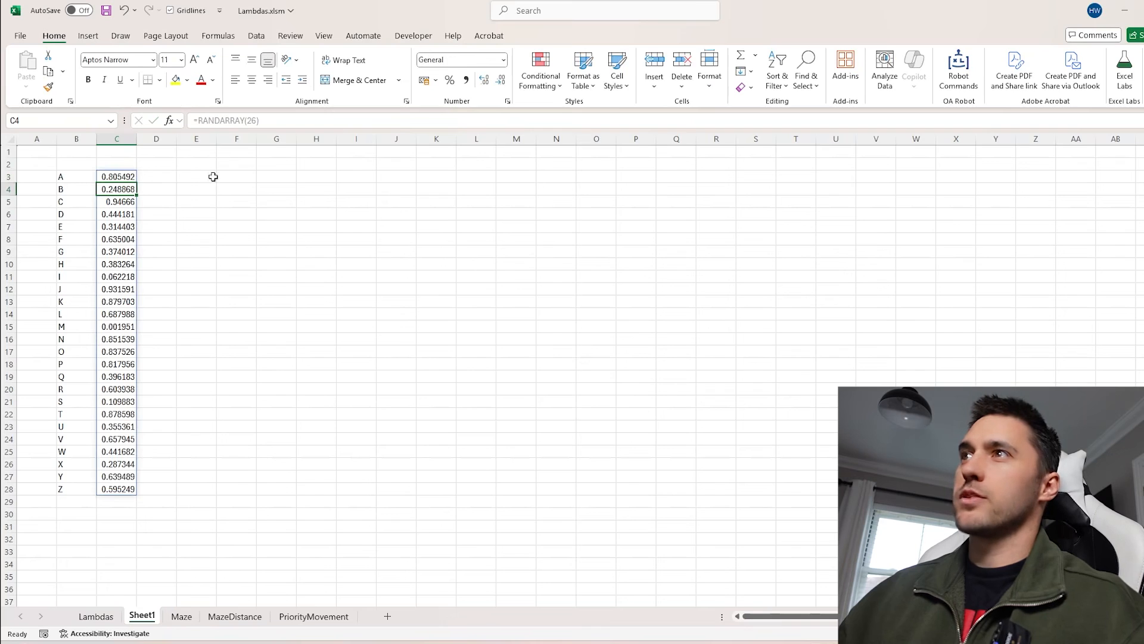
Enter =Biggest(C3#,B3#) in F3, using the random values as the range and letters as returns
{"action": "left_click", "coordinate": [244, 176]}
{"action": "type", "text": "=bi"}
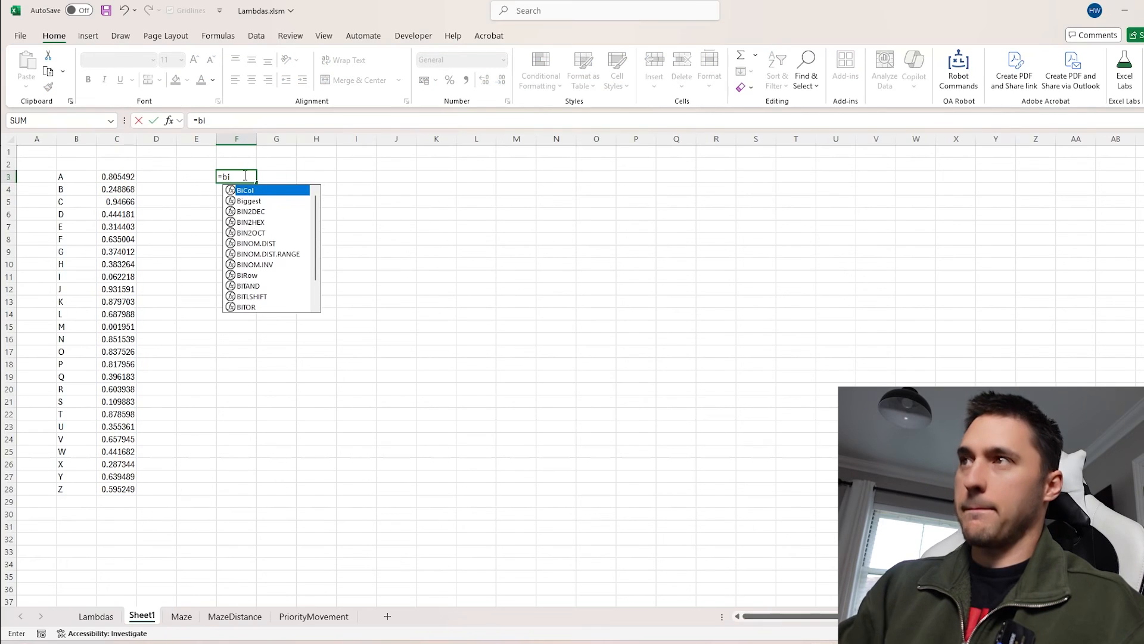
{"action": "type", "text": "ggest("}
{"action": "left_click_drag", "start_coordinate": [117, 177], "coordinate": [115, 492]}
{"action": "type", "text": ","}
{"action": "left_click_drag", "start_coordinate": [75, 488], "coordinate": [62, 177]}
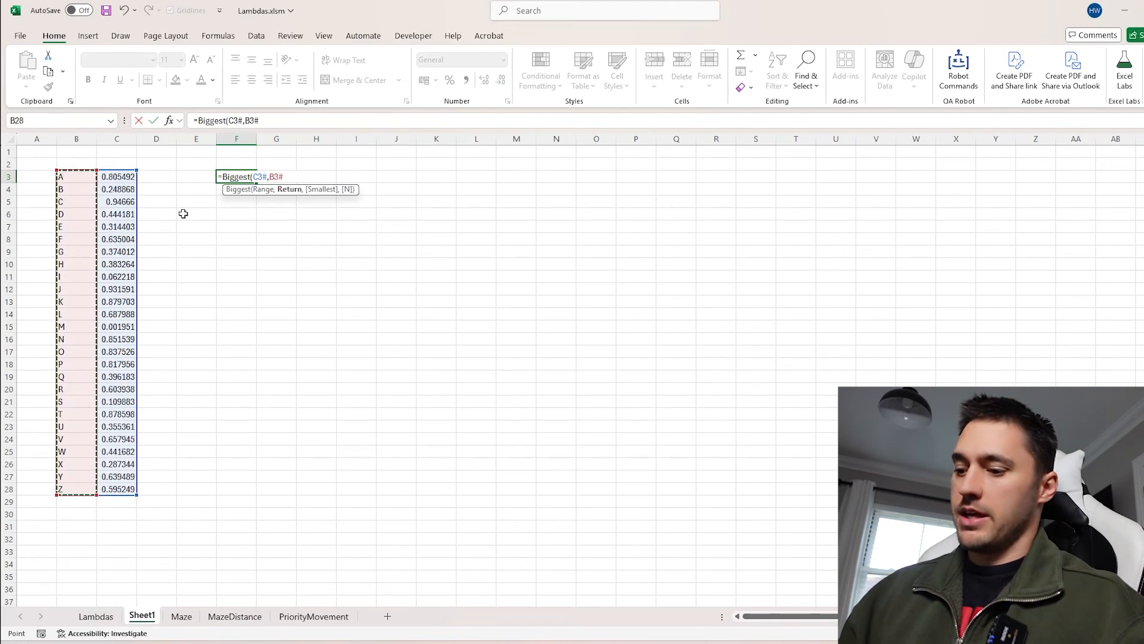
{"action": "key", "text": "Return"}
Add a Smallest argument of 1 to the Biggest formula in F3
{"action": "left_click", "coordinate": [231, 177]}
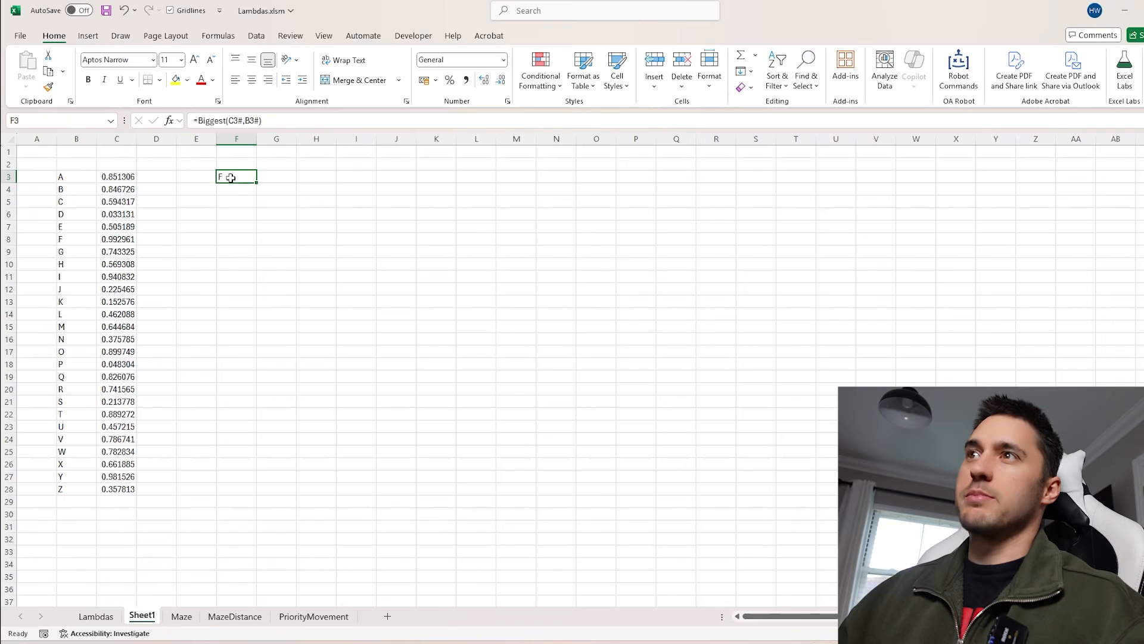
{"action": "left_click_drag", "start_coordinate": [123, 239], "coordinate": [76, 239]}
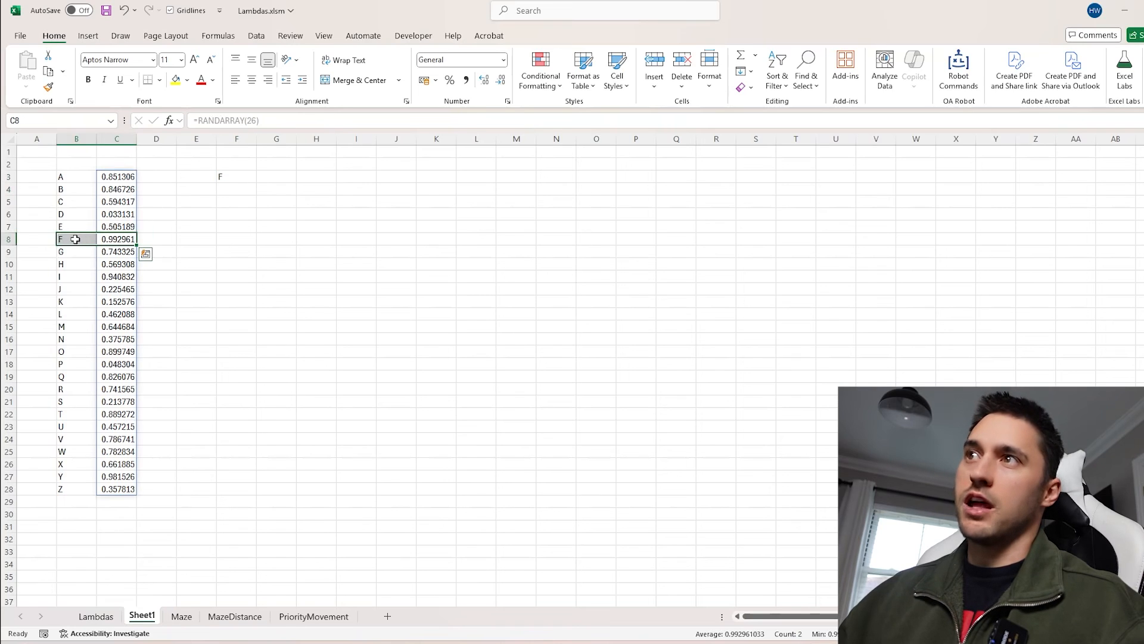
{"action": "left_click", "coordinate": [108, 238]}
{"action": "left_click", "coordinate": [236, 177]}
{"action": "left_click", "coordinate": [262, 121]}
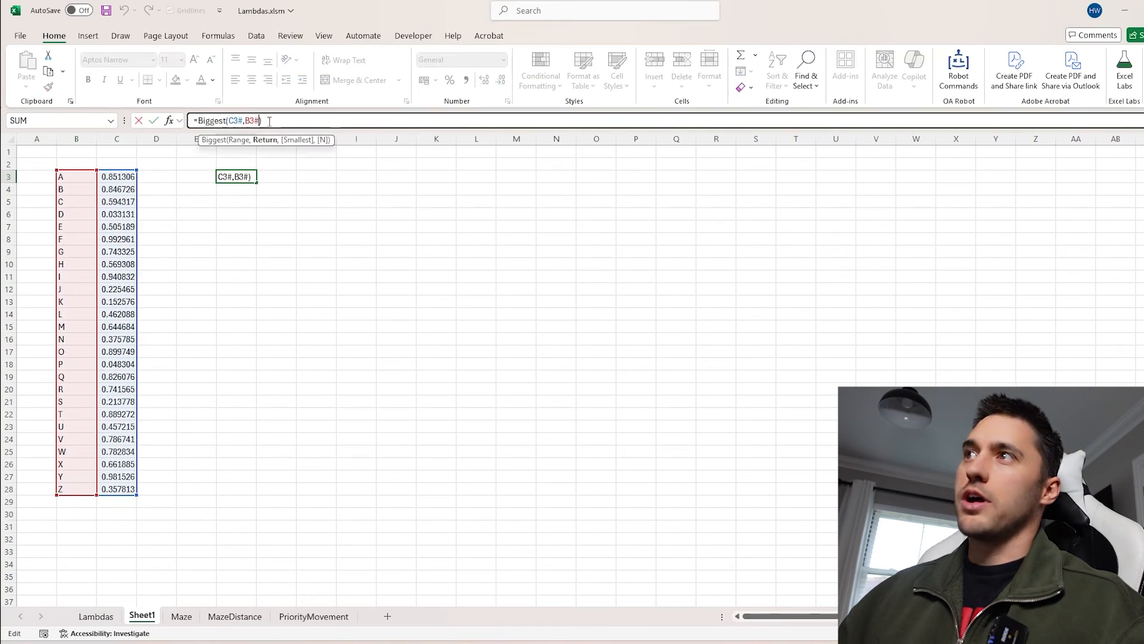
{"action": "type", "text": ",1"}
{"action": "key", "text": "Return"}
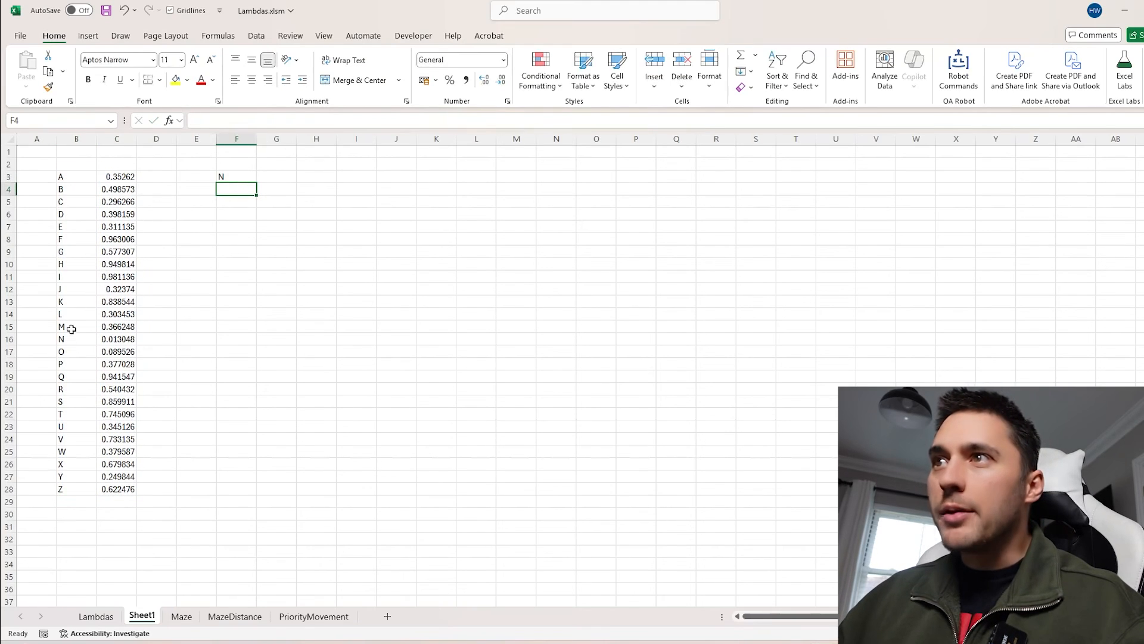
Fill C3:C28 with the value 1 to test ties in Biggest
{"action": "mouse_move", "coordinate": [70, 338]}
{"action": "left_mouse_down"}
{"action": "mouse_move", "coordinate": [119, 338]}
{"action": "mouse_move", "coordinate": [83, 346]}
{"action": "left_mouse_up"}
{"action": "left_click", "coordinate": [230, 176]}
{"action": "left_click_drag", "start_coordinate": [121, 177], "coordinate": [115, 487]}
{"action": "type", "text": "1"}
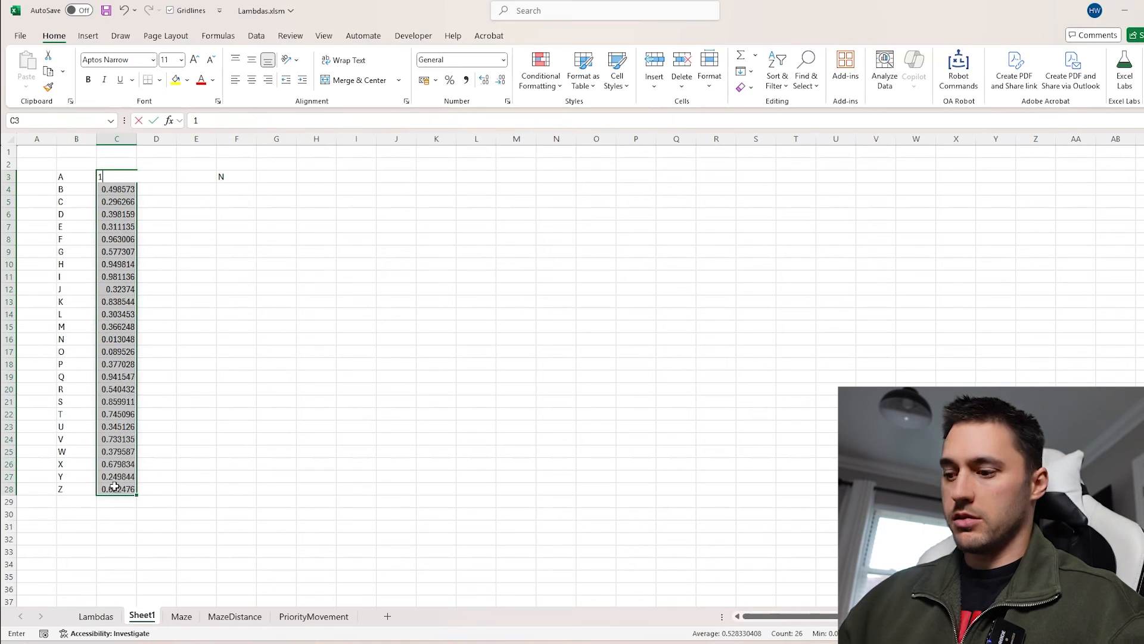
{"action": "key", "text": "ctrl+Return"}
Re-edit the Biggest formula in F3, reselecting column C's values as the range
{"action": "left_click", "coordinate": [234, 177]}
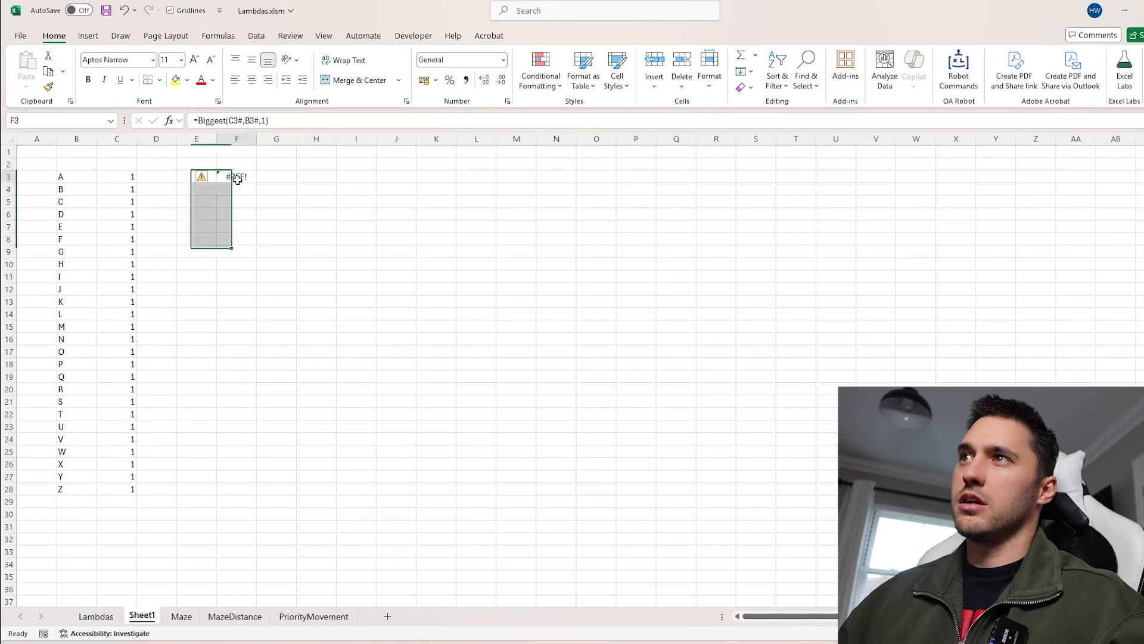
{"action": "key", "text": "F2"}
{"action": "key", "text": "Escape"}
{"action": "key", "text": "F2"}
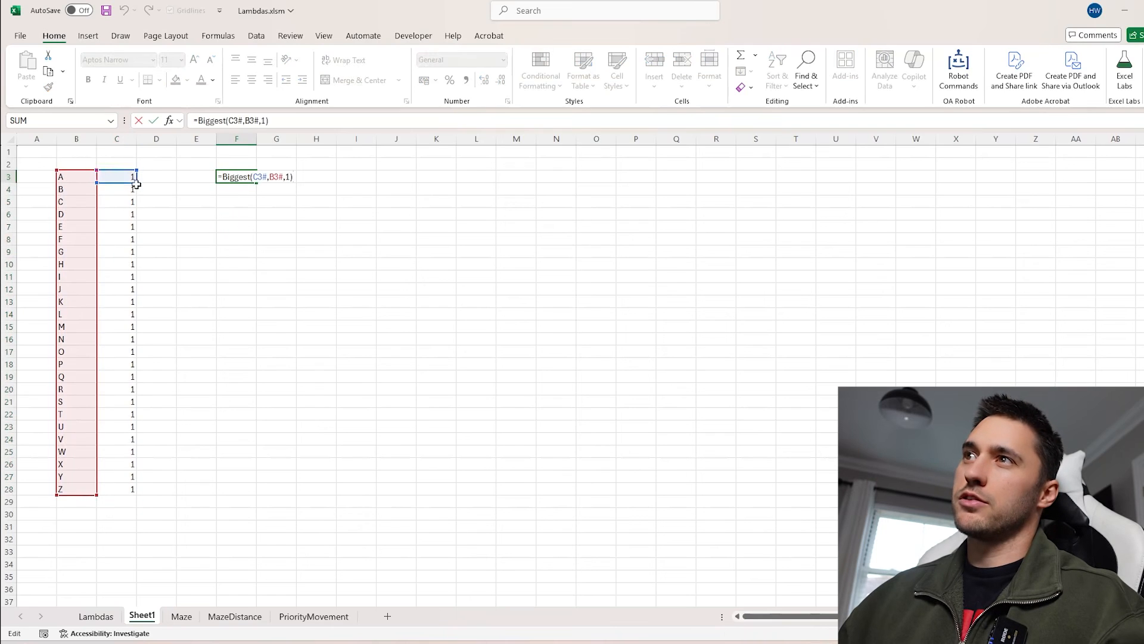
{"action": "left_click_drag", "start_coordinate": [136, 181], "coordinate": [137, 495]}
{"action": "key", "text": "Return"}
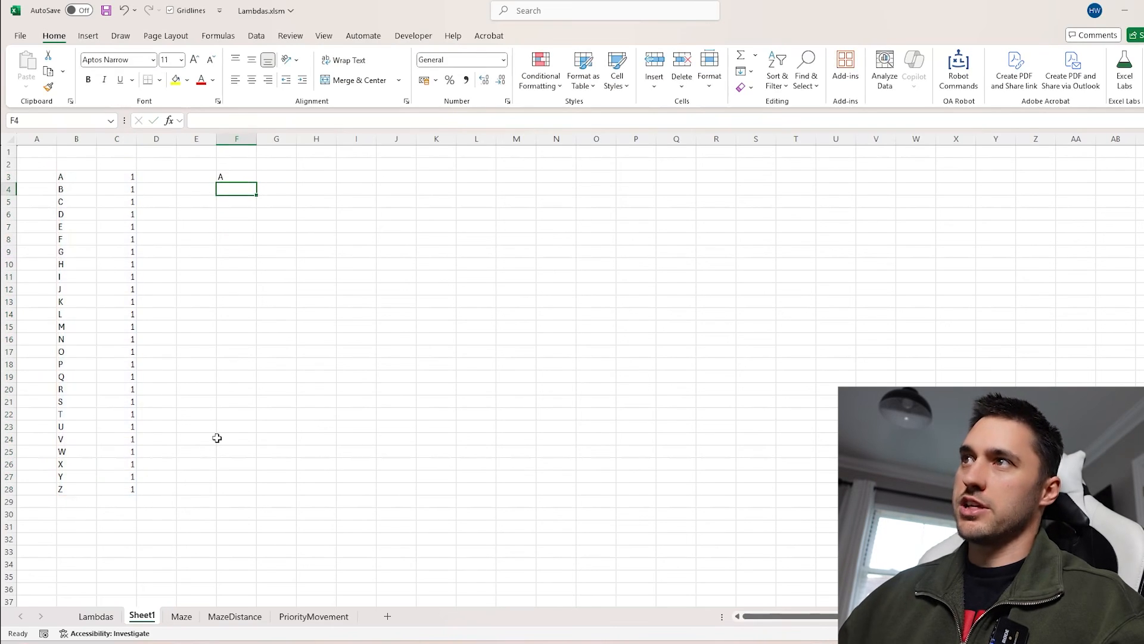
Undo the last two edits to restore the random values in column C
{"action": "left_click_drag", "start_coordinate": [65, 178], "coordinate": [124, 178]}
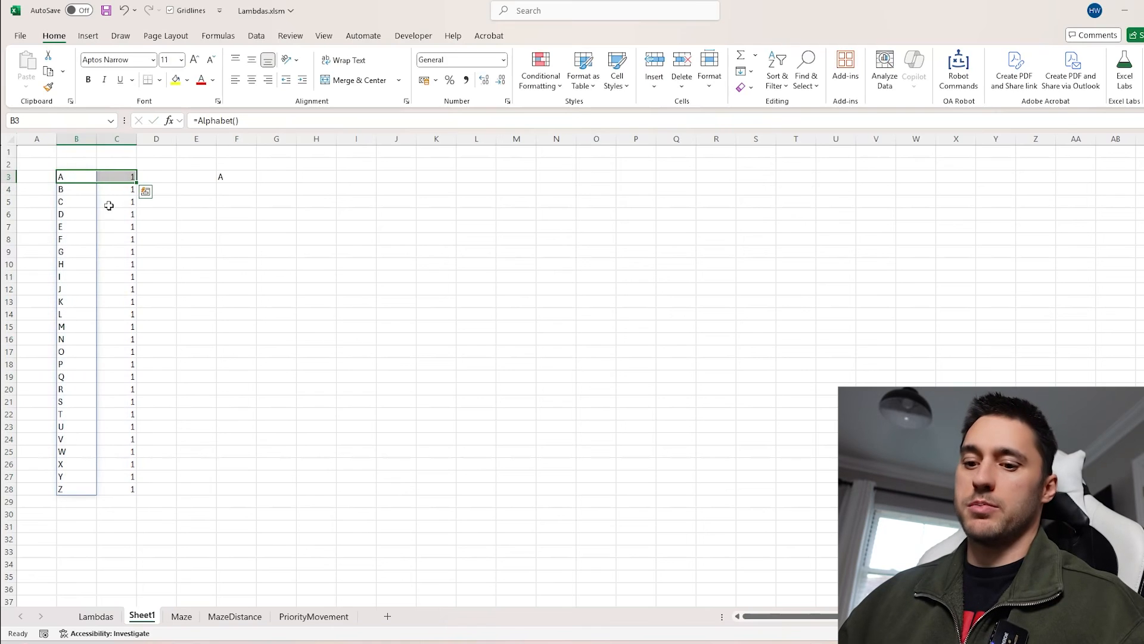
{"action": "key", "text": "ctrl+z"}
{"action": "key", "text": "ctrl+z"}
Try adding an N argument of 5 to the Biggest formula in F3, then undo it
{"action": "left_click", "coordinate": [223, 177]}
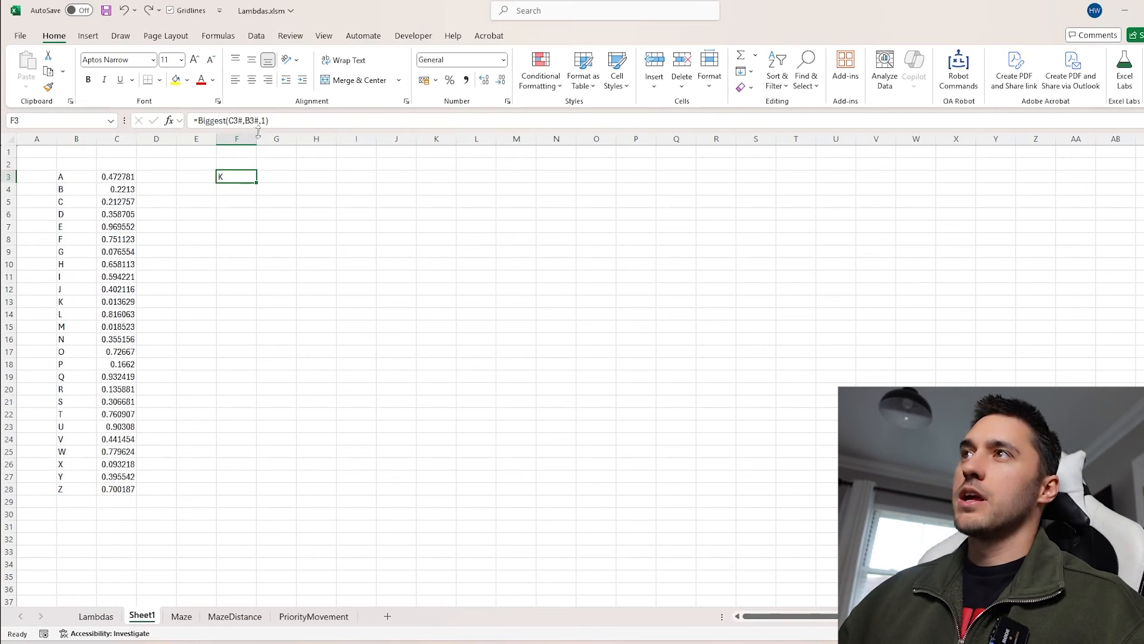
{"action": "key", "text": "F2"}
{"action": "type", "text": ","}
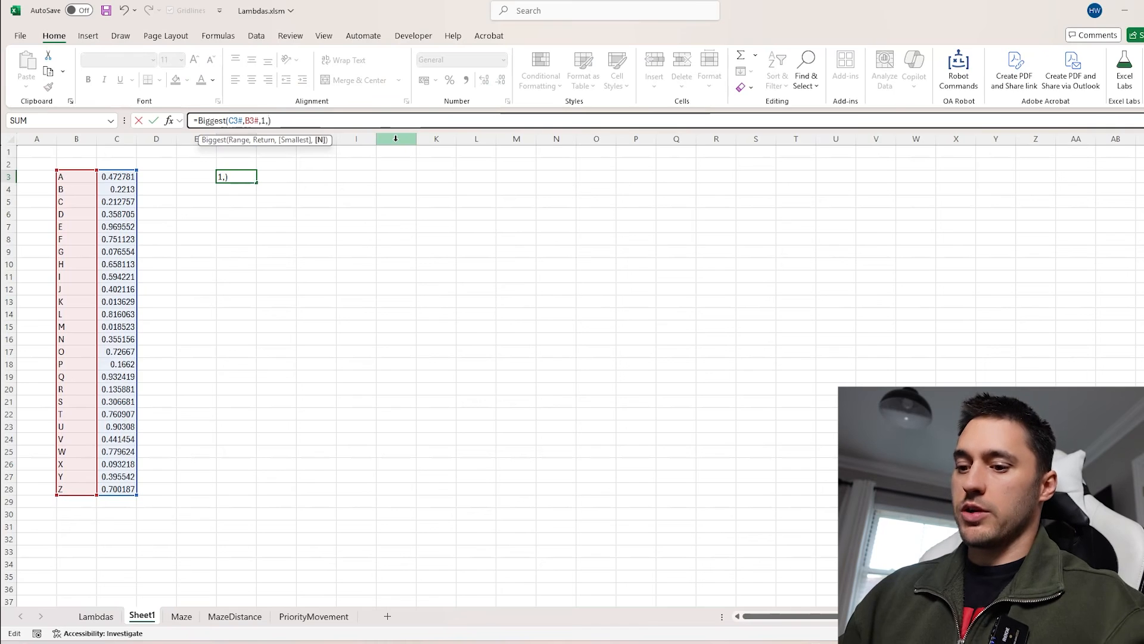
{"action": "type", "text": "5"}
{"action": "key", "text": "Return"}
{"action": "key", "text": "ctrl+z"}
Set the N argument of F3's Biggest formula to SEQUENCE(2) to return two results
{"action": "key", "text": "F2"}
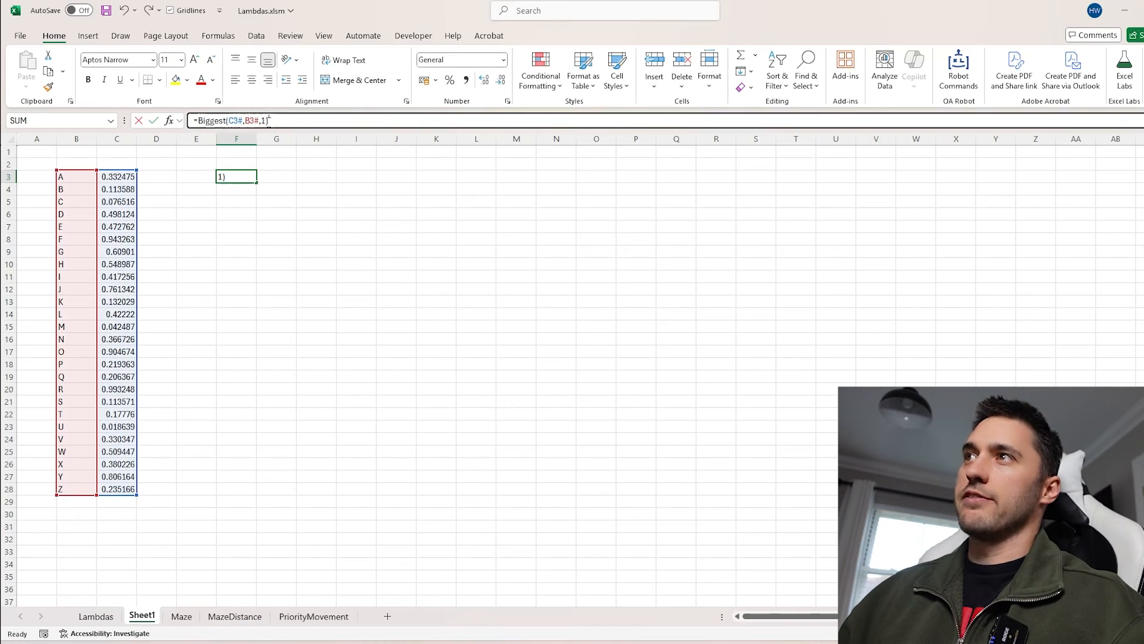
{"action": "left_click", "coordinate": [297, 122]}
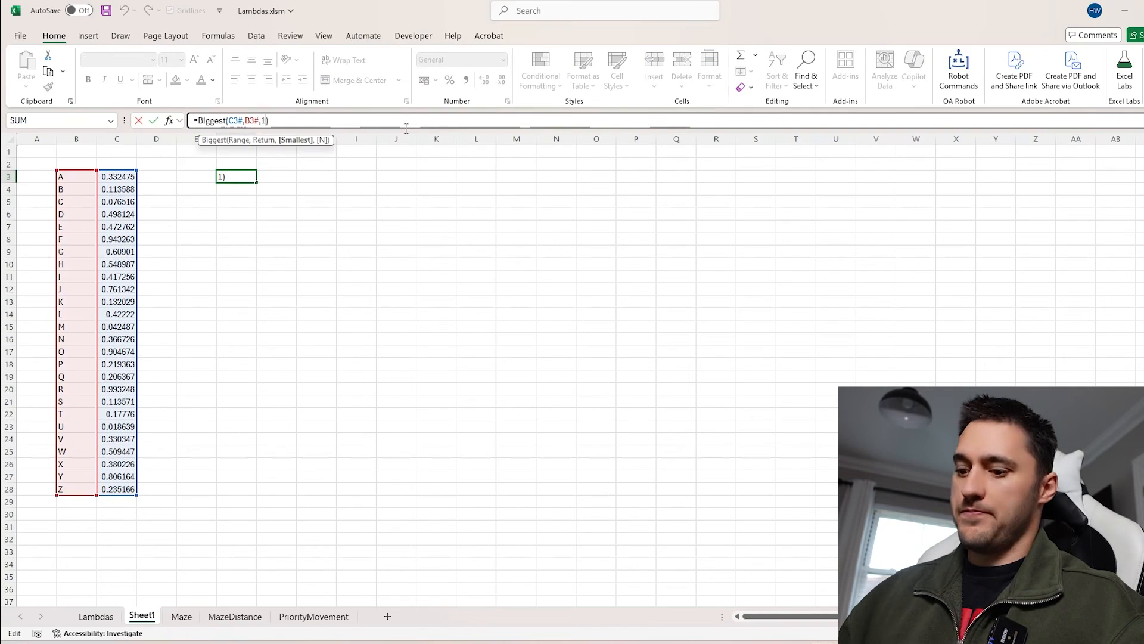
{"action": "type", "text": ",2"}
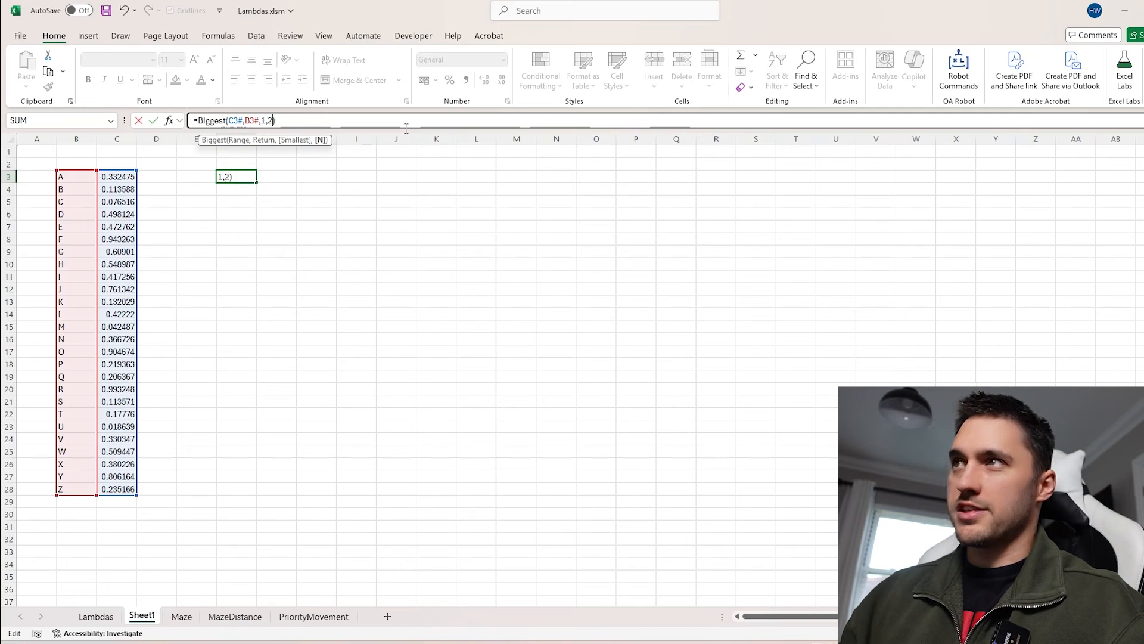
{"action": "key", "text": "Return"}
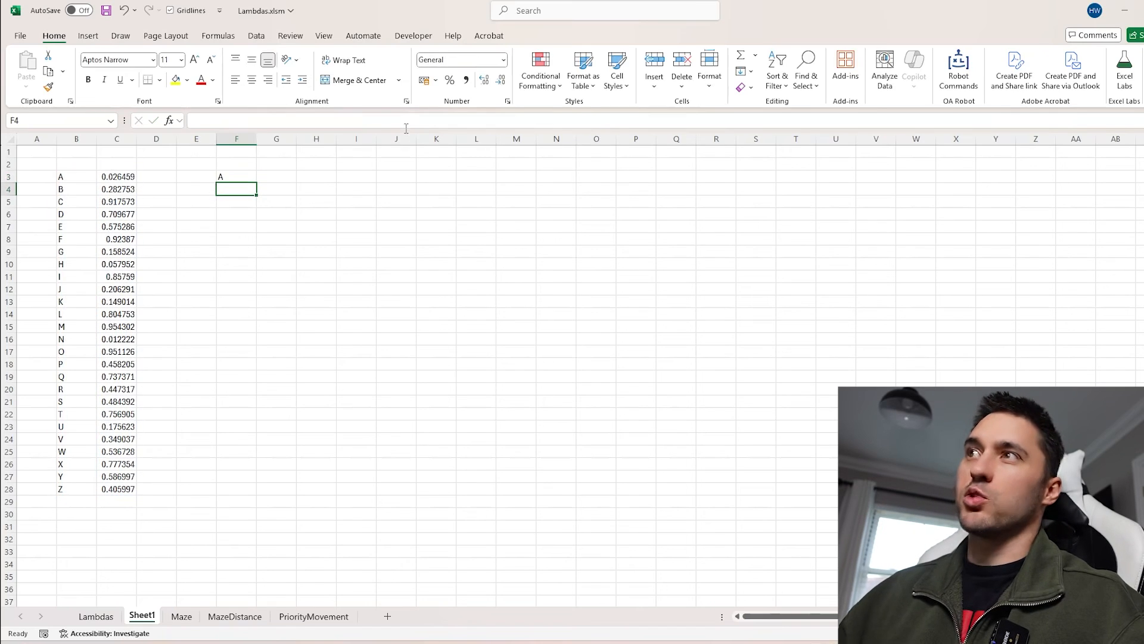
{"action": "left_click", "coordinate": [114, 186]}
{"action": "left_click_drag", "start_coordinate": [113, 177], "coordinate": [86, 178]}
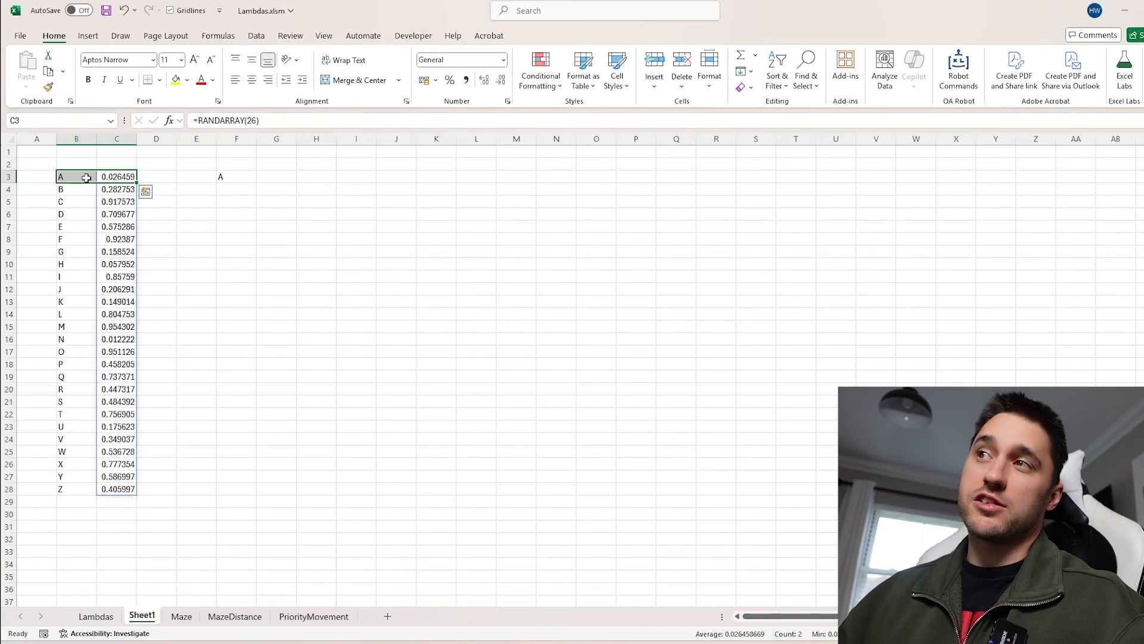
{"action": "left_click", "coordinate": [241, 177]}
{"action": "left_click", "coordinate": [270, 120]}
{"action": "type", "text": "seq"}
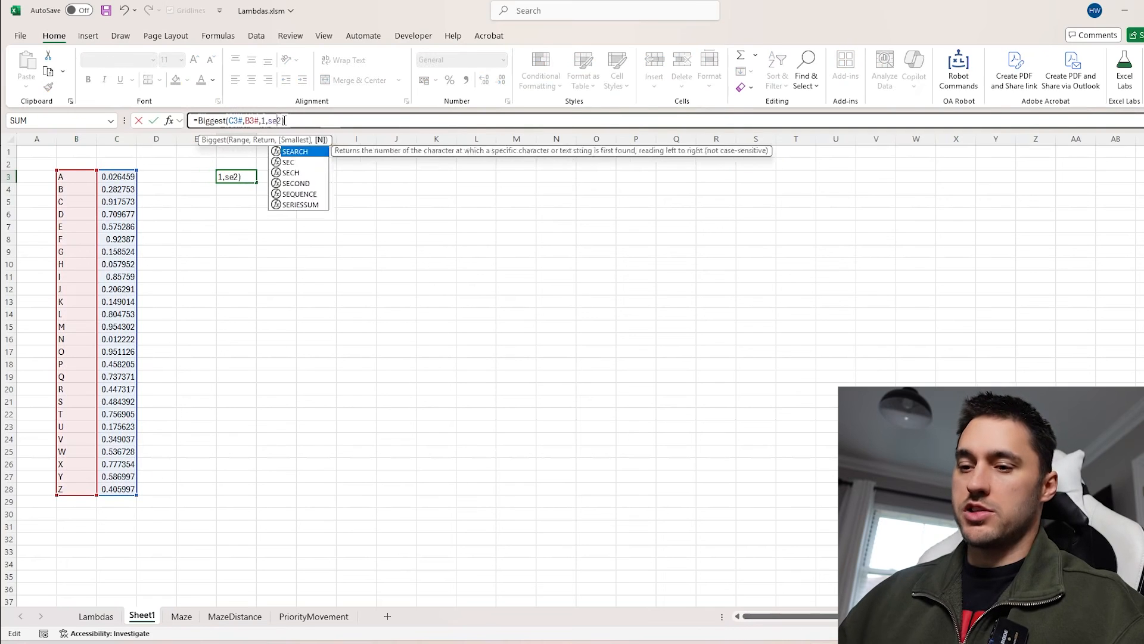
{"action": "key", "text": "Tab"}
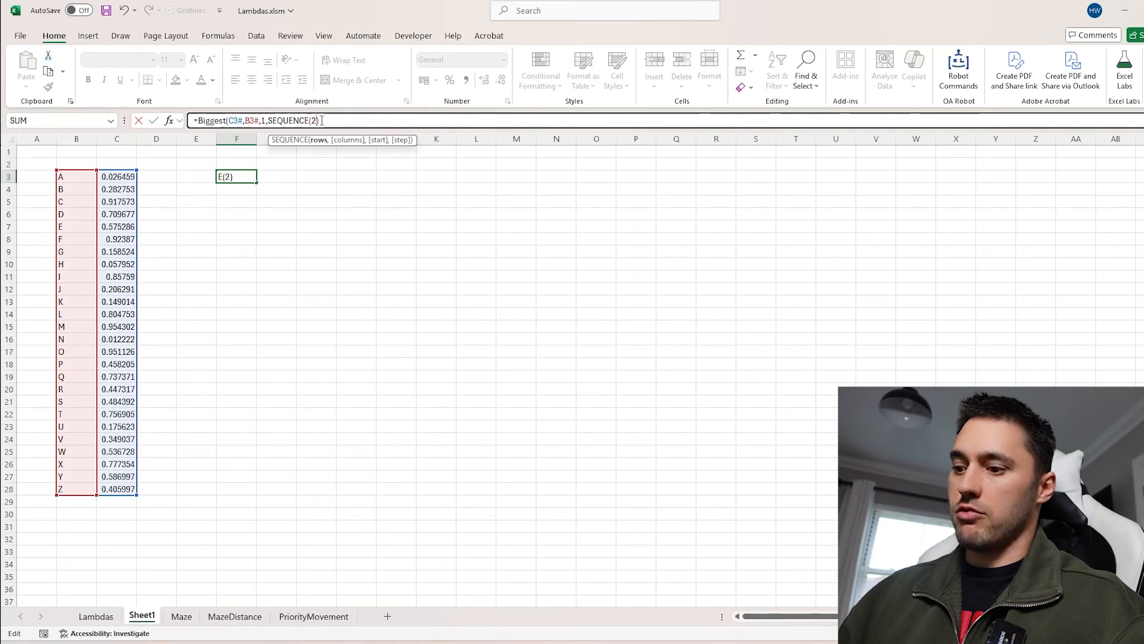
{"action": "key", "text": "Return"}
Remove the Smallest argument of 1 from F3's formula so it returns the two largest
{"action": "left_click", "coordinate": [222, 172]}
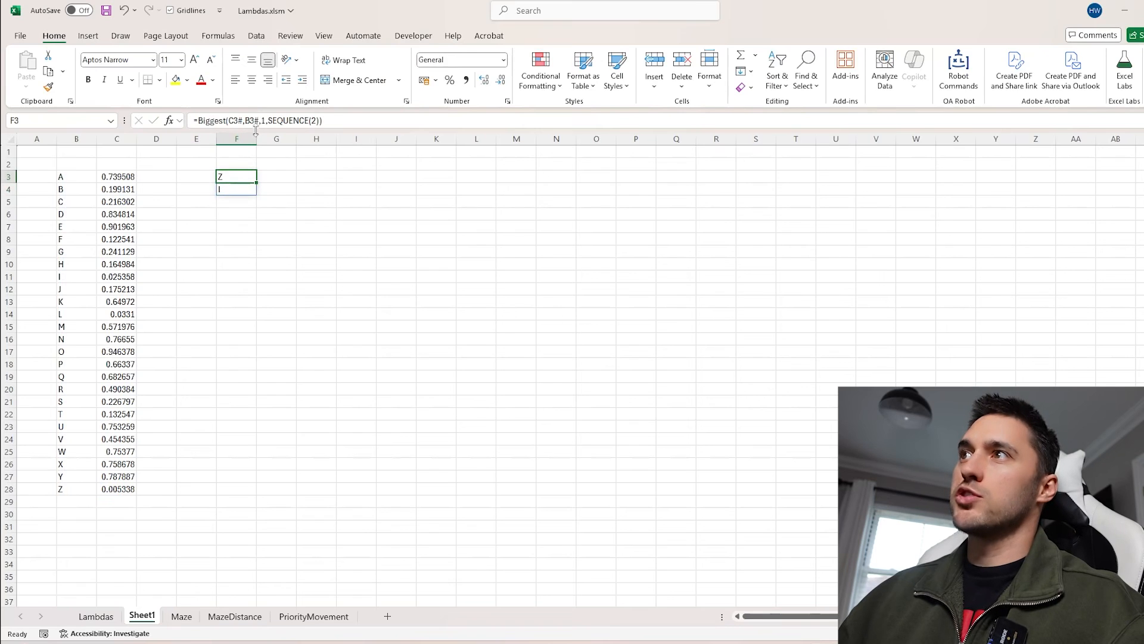
{"action": "left_click", "coordinate": [266, 121]}
{"action": "key", "text": "BackSpace"}
{"action": "key", "text": "Return"}
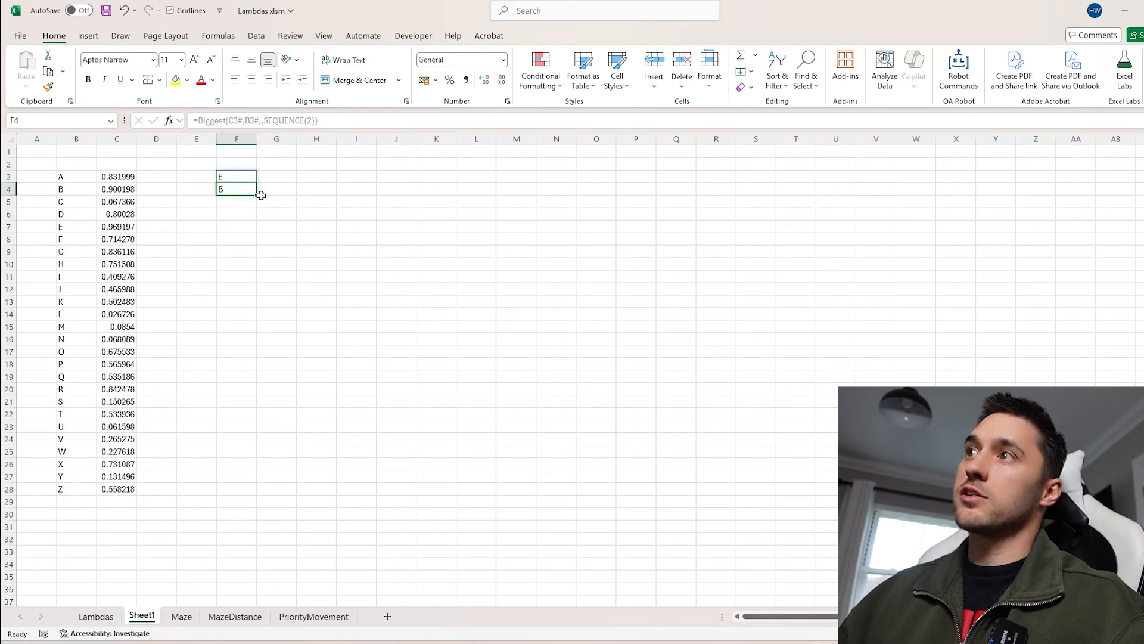
Delete the Sheet1 test sheet
{"action": "left_click_drag", "start_coordinate": [239, 177], "coordinate": [220, 194]}
{"action": "left_click", "coordinate": [107, 188]}
{"action": "left_click_drag", "start_coordinate": [77, 139], "coordinate": [241, 145]}
{"action": "left_click", "coordinate": [194, 166]}
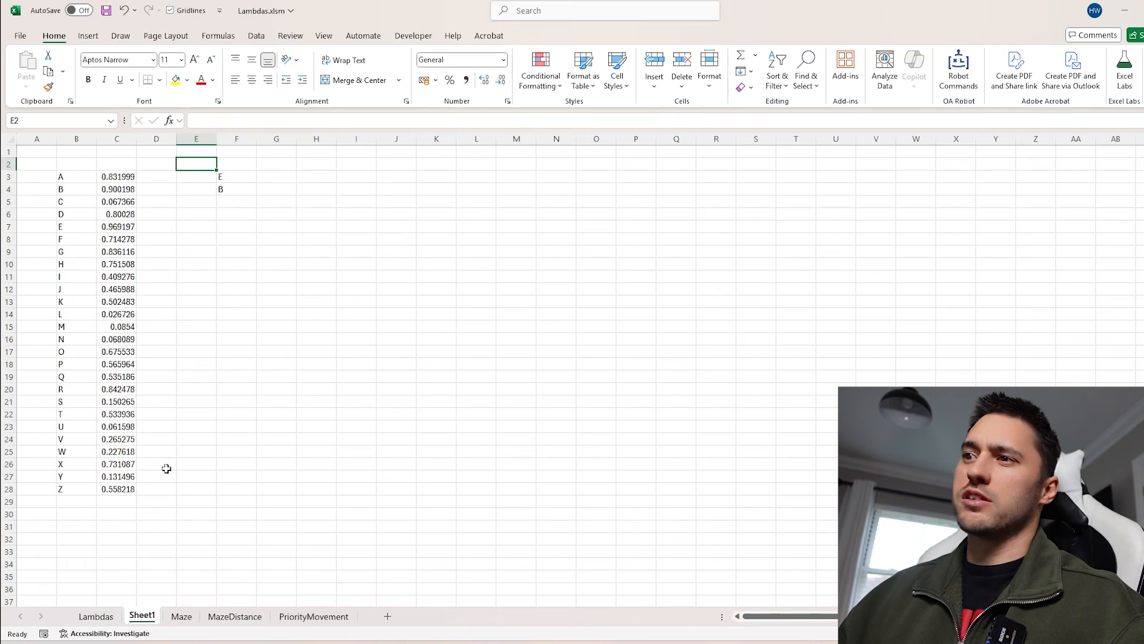
{"action": "right_click", "coordinate": [135, 616]}
{"action": "left_click", "coordinate": [191, 443]}
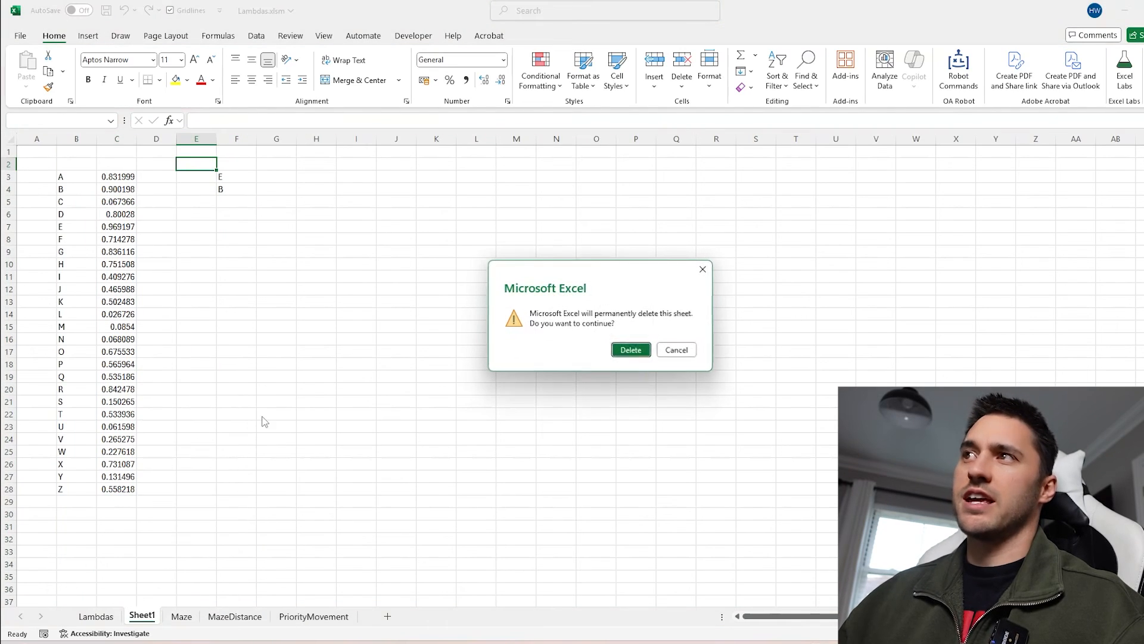
{"action": "left_click", "coordinate": [632, 350]}
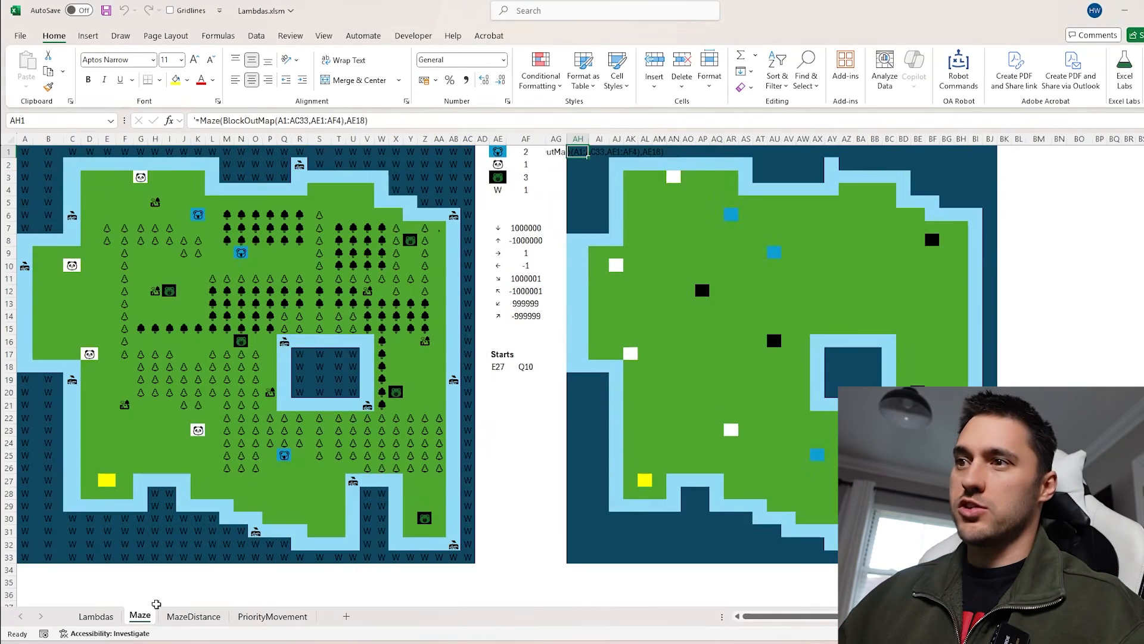
Add a new sheet and enter 37364-3826 in B3 as sample text for ExtractNumbers
{"action": "left_click", "coordinate": [95, 615]}
{"action": "key", "text": "Down"}
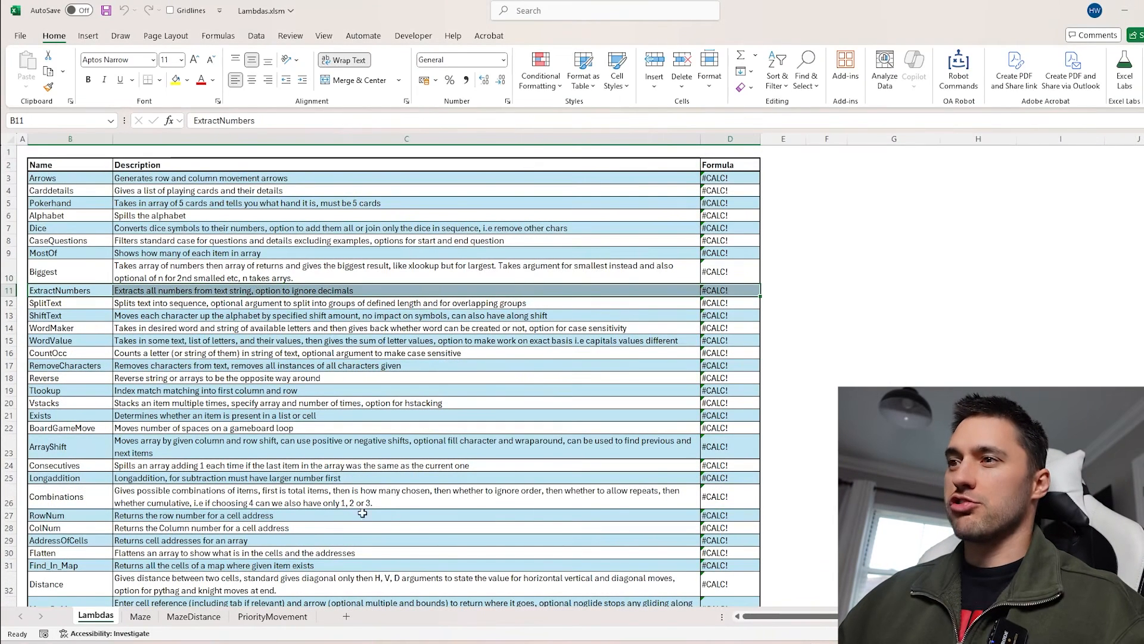
{"action": "left_click", "coordinate": [347, 617]}
{"action": "left_click", "coordinate": [83, 177]}
{"action": "type", "text": "37364-3"}
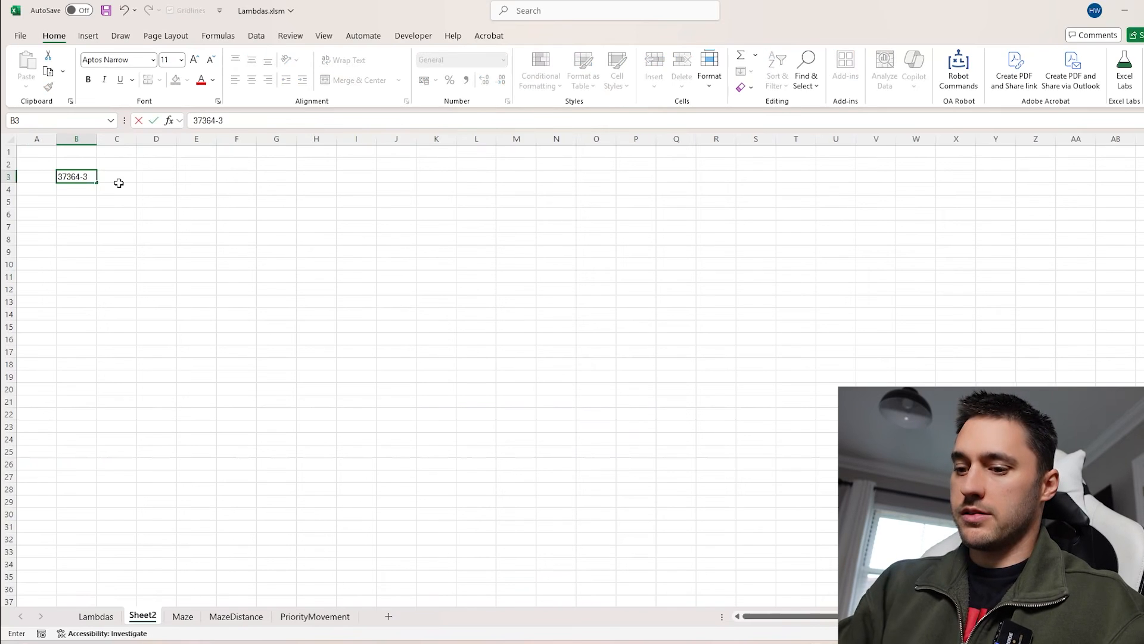
{"action": "type", "text": "826"}
{"action": "key", "text": "Return"}
Enter jdh73-39272 in B4 as another sample text
{"action": "type", "text": "jdh7"}
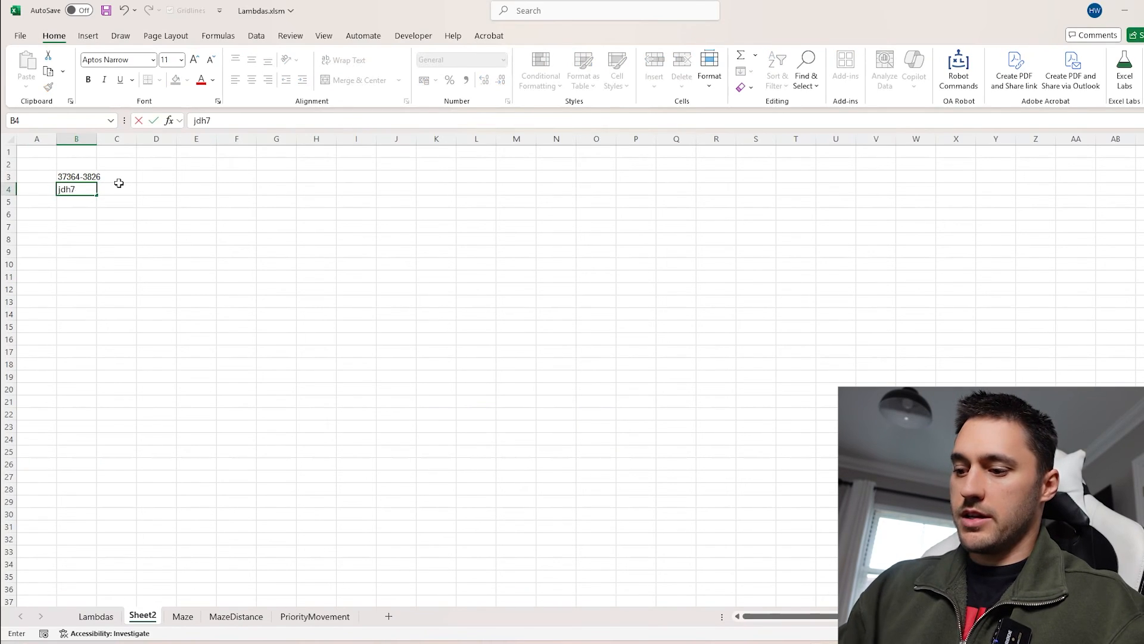
{"action": "type", "text": "3-39272"}
{"action": "key", "text": "Return"}
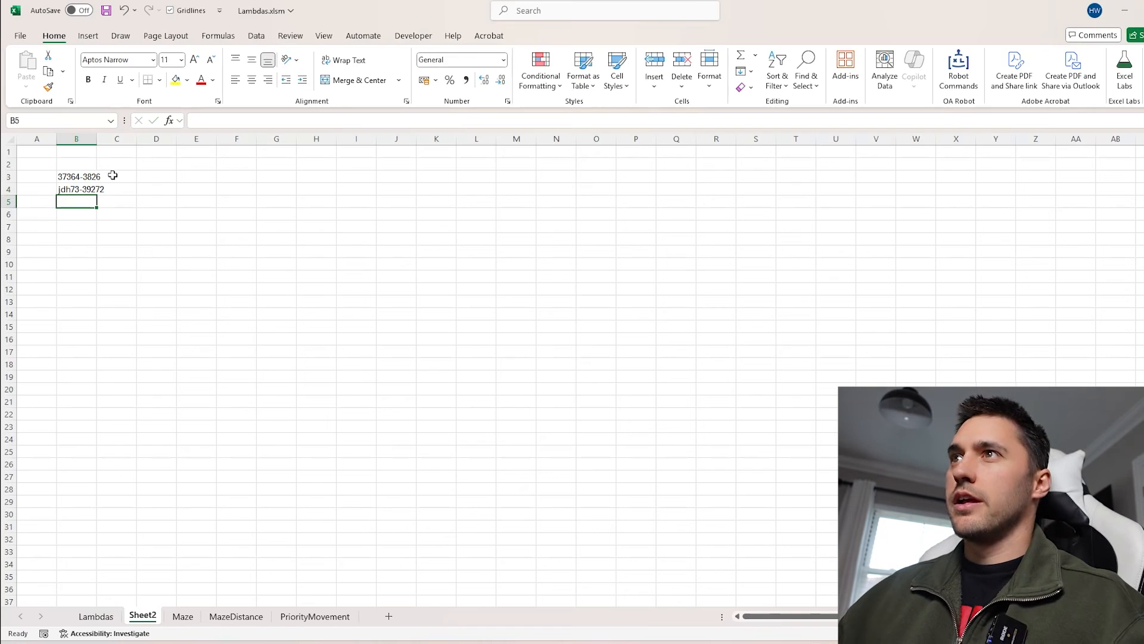
Widen column B and enter an ExtractNumbers formula in C3 referencing B3
{"action": "left_click_drag", "start_coordinate": [96, 138], "coordinate": [127, 138]}
{"action": "left_click", "coordinate": [146, 176]}
{"action": "type", "text": "=e"}
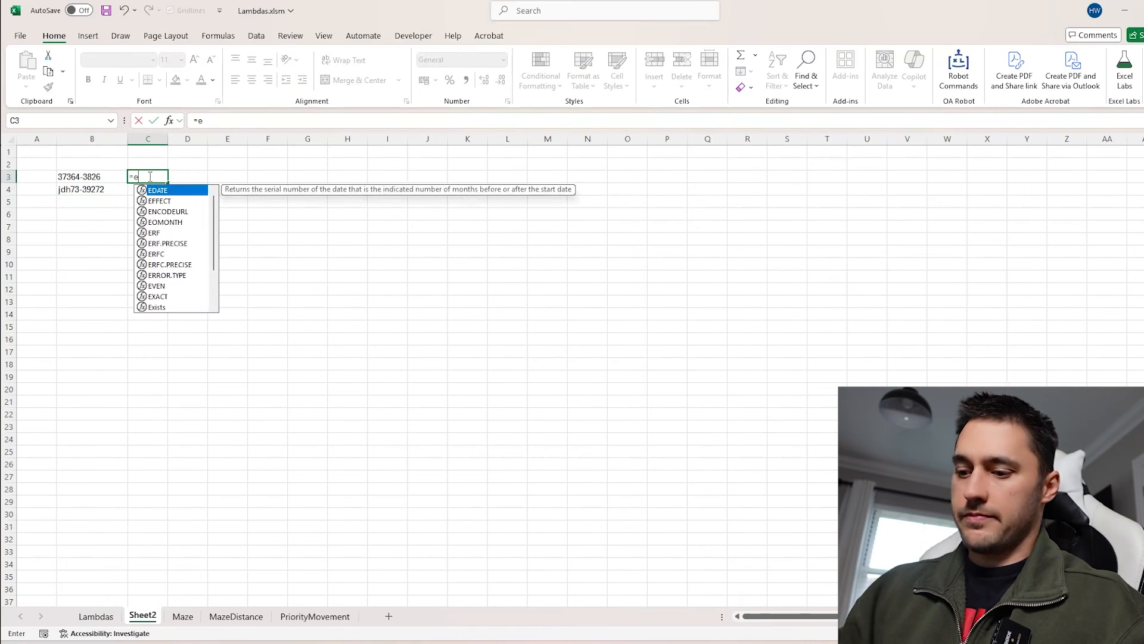
{"action": "type", "text": "xt"}
{"action": "key", "text": "Tab"}
{"action": "left_click", "coordinate": [82, 176]}
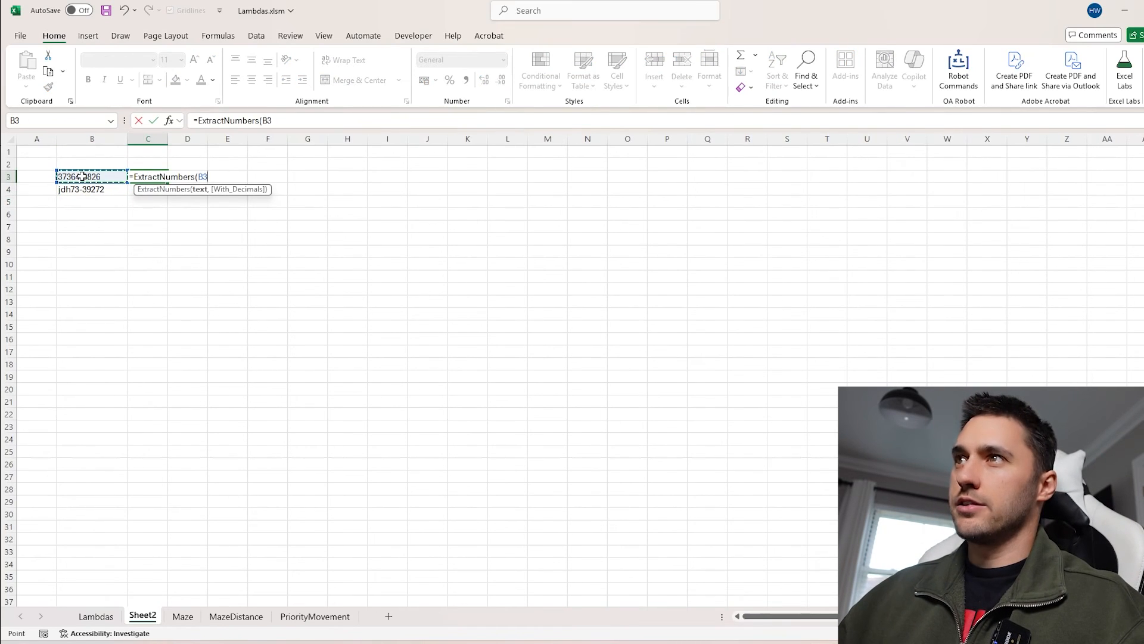
{"action": "key", "text": "Return"}
Try changing C3's formula to reference B3:B4, then undo the change
{"action": "double_click", "coordinate": [148, 173]}
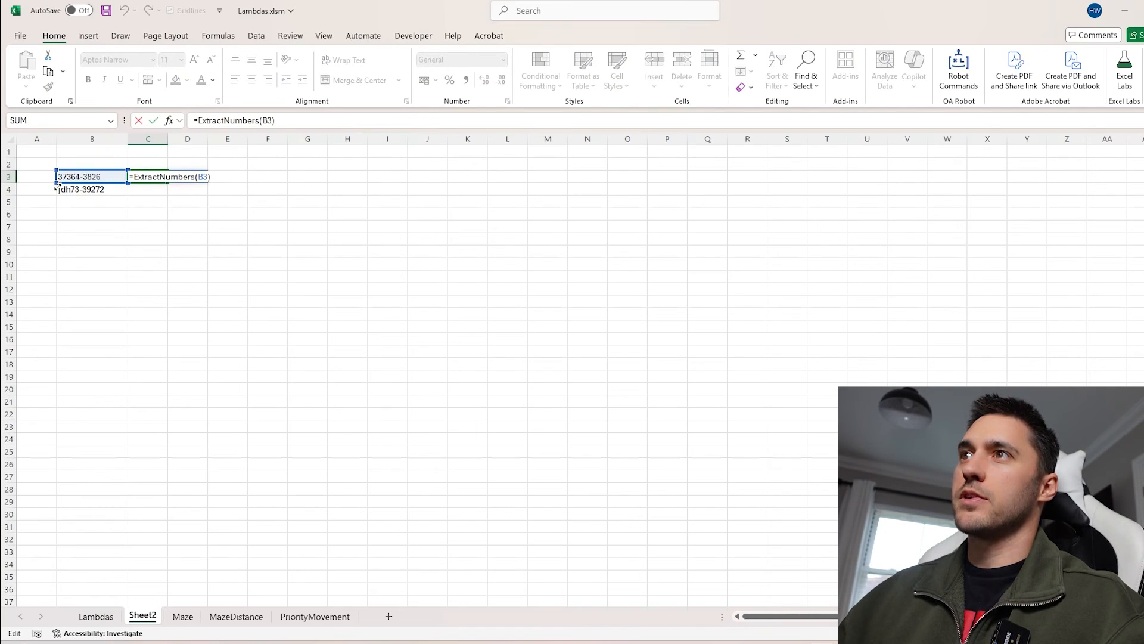
{"action": "left_click_drag", "start_coordinate": [58, 185], "coordinate": [58, 197]}
{"action": "key", "text": "Return"}
{"action": "left_click", "coordinate": [135, 176]}
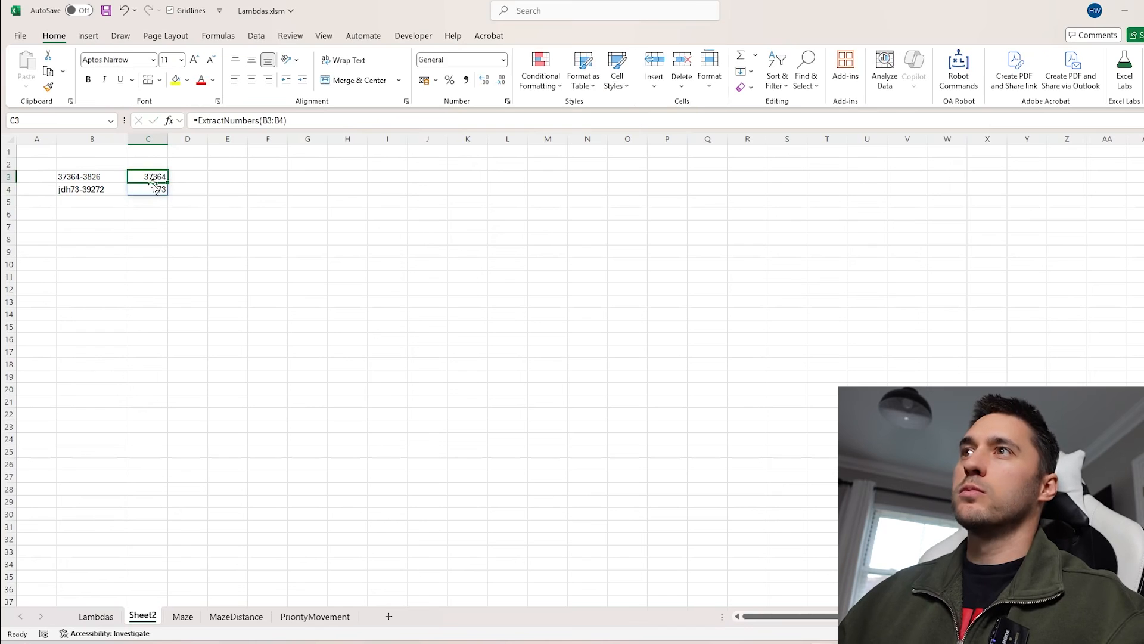
{"action": "key", "text": "ctrl+z"}
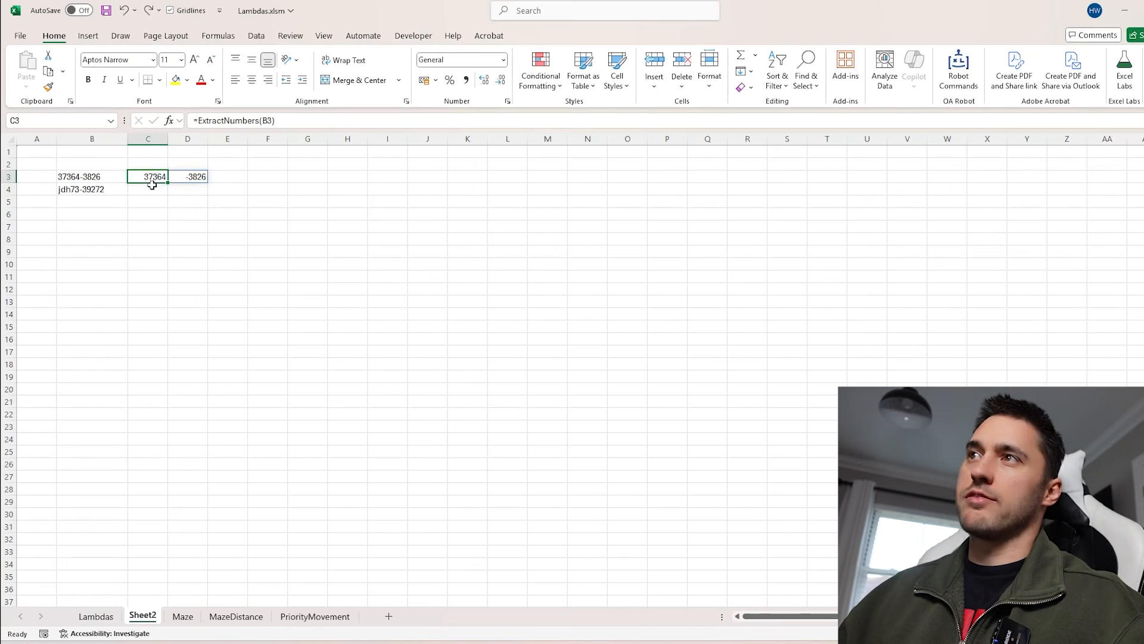
Fill C3's ExtractNumbers formula down to row 4
{"action": "left_click_drag", "start_coordinate": [168, 182], "coordinate": [201, 203]}
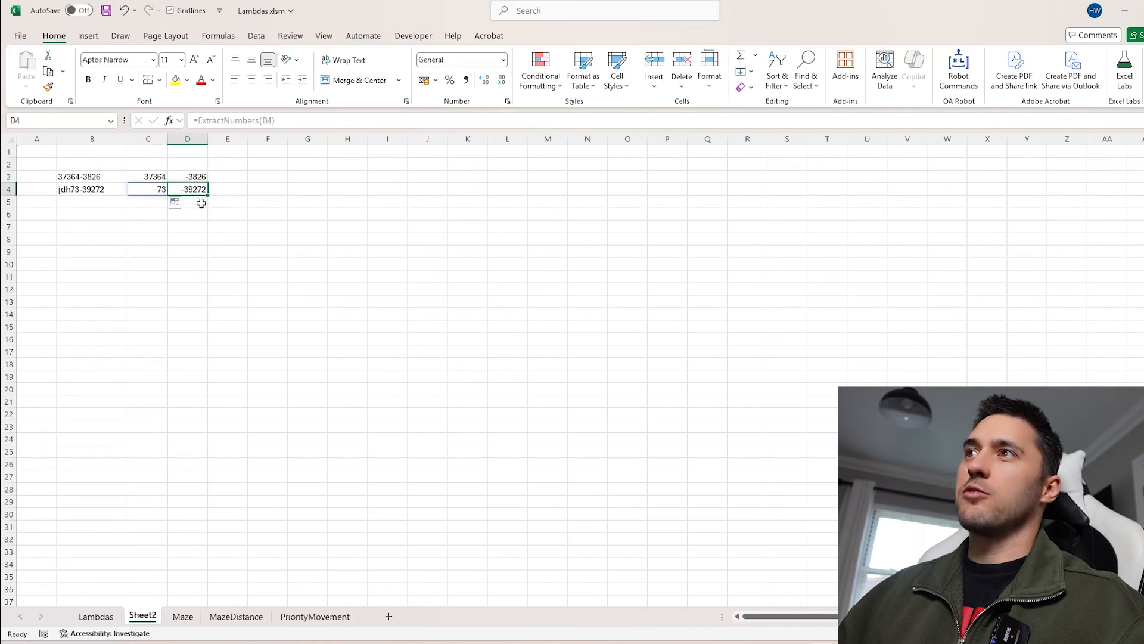
Insert a decimal point in B4 so it reads jdh73-39.272
{"action": "left_click", "coordinate": [84, 189]}
{"action": "double_click", "coordinate": [89, 188]}
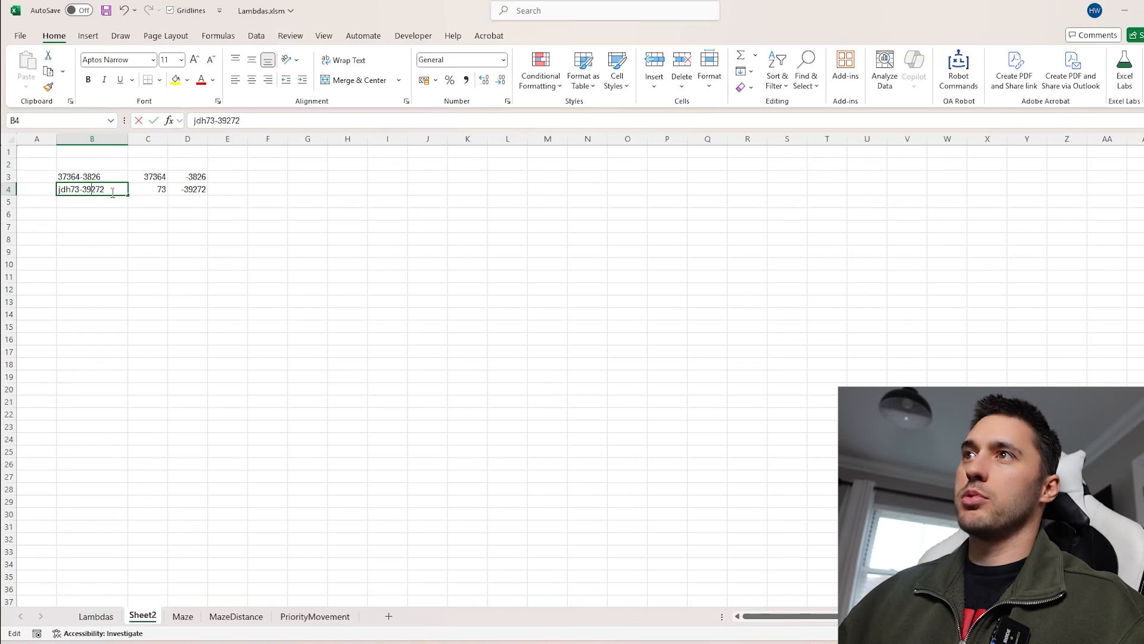
{"action": "type", "text": "."}
{"action": "key", "text": "Return"}
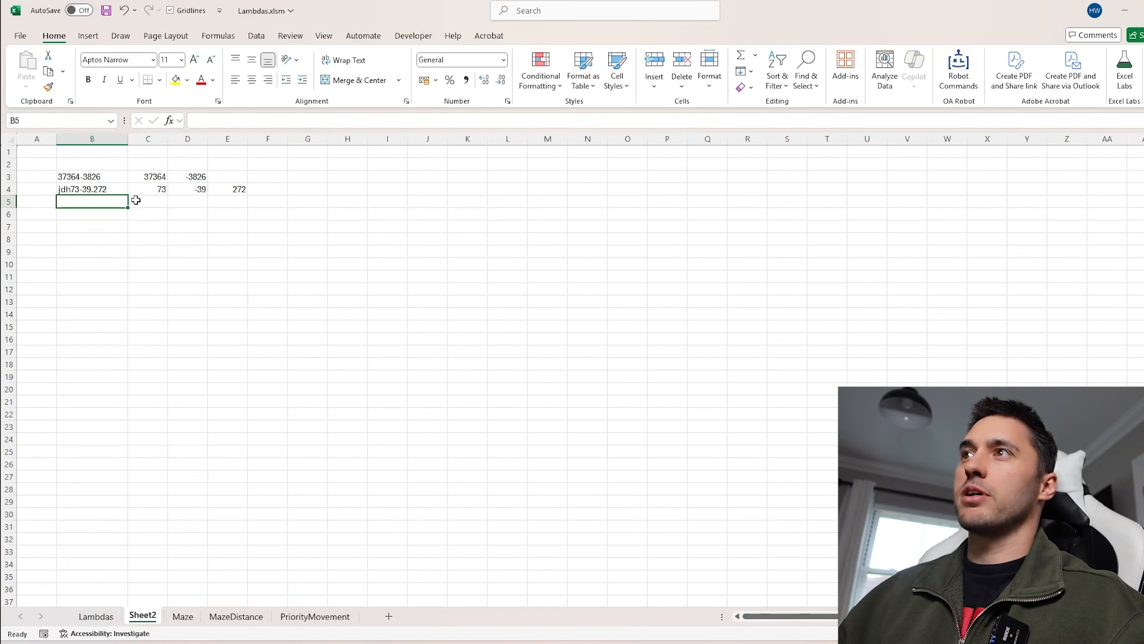
Insert a plus sign in B3 so it reads 373+64-3826
{"action": "left_click", "coordinate": [73, 178]}
{"action": "double_click", "coordinate": [72, 177]}
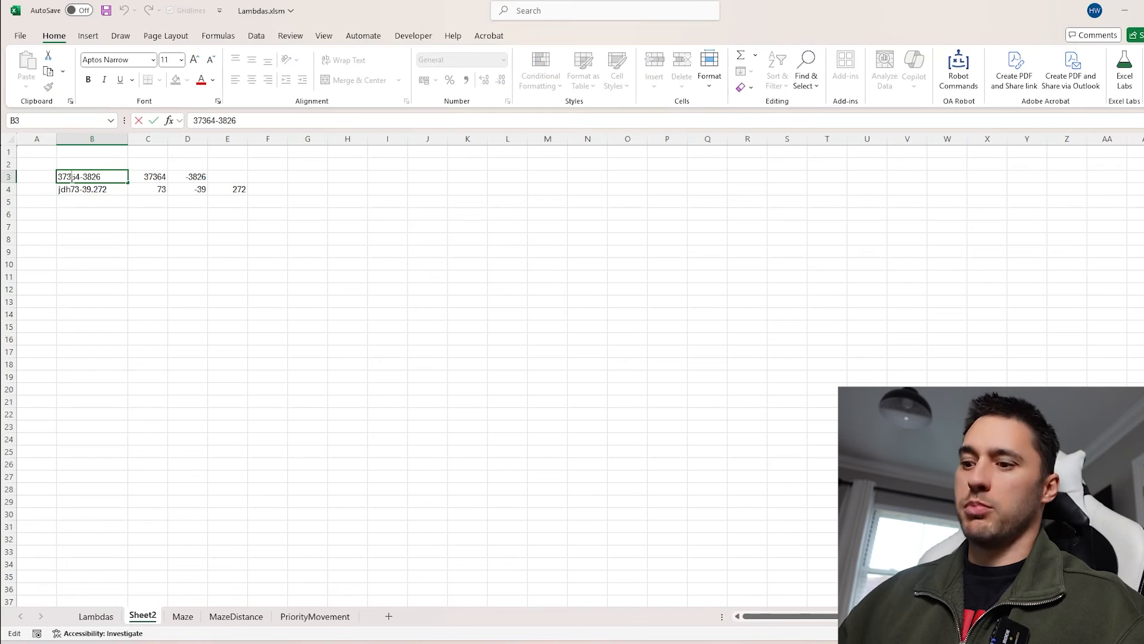
{"action": "type", "text": "+"}
{"action": "key", "text": "Return"}
Inspect the extracted numbers in C3:E4
{"action": "left_click", "coordinate": [223, 177]}
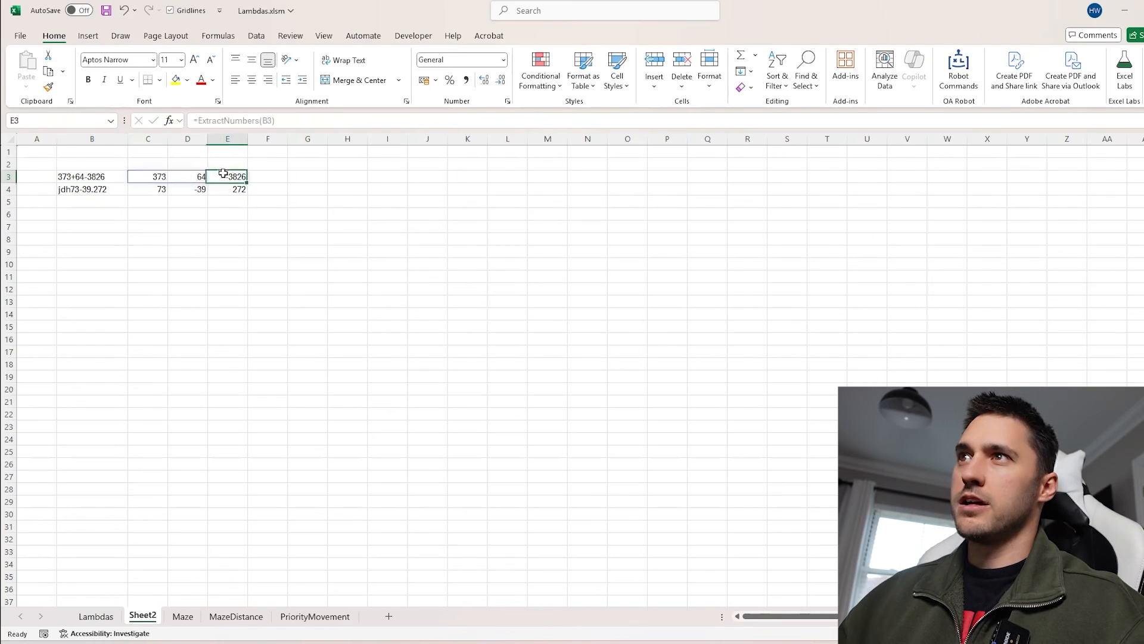
{"action": "left_click", "coordinate": [79, 172]}
{"action": "left_click", "coordinate": [196, 179]}
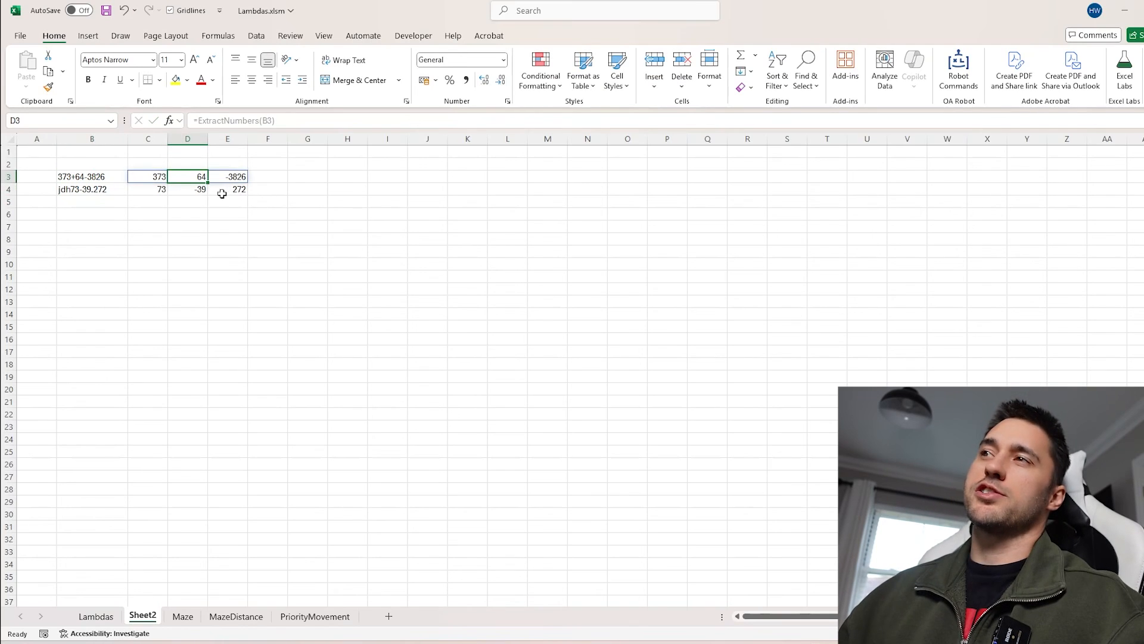
{"action": "left_click", "coordinate": [160, 178]}
{"action": "left_click", "coordinate": [233, 177]}
{"action": "left_click_drag", "start_coordinate": [157, 176], "coordinate": [237, 189]}
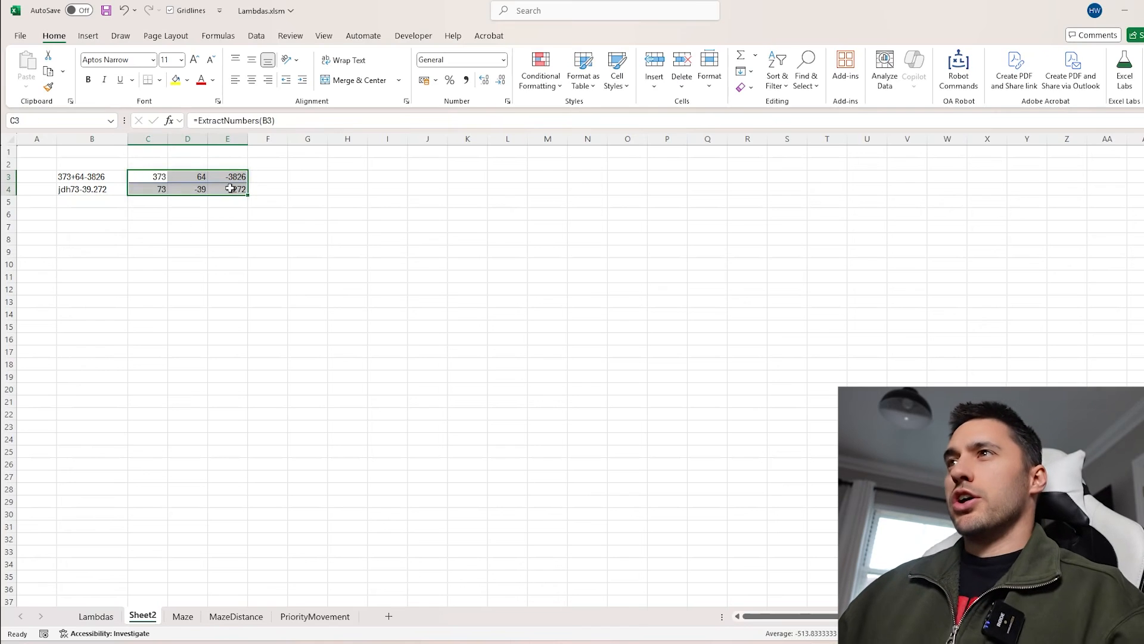
{"action": "left_click", "coordinate": [155, 181]}
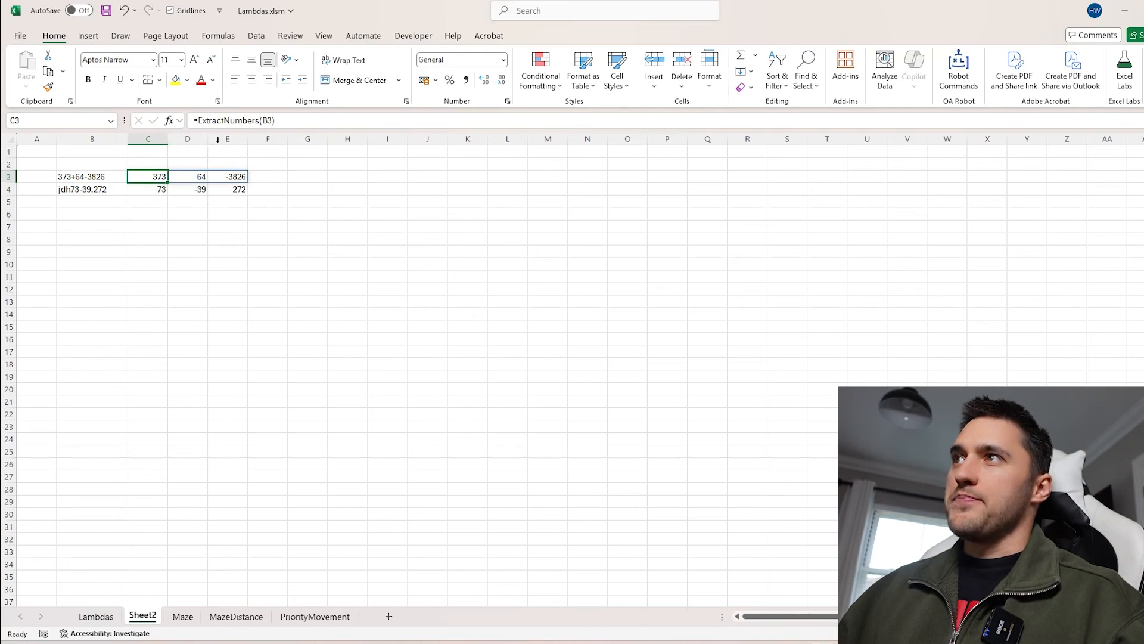
Add a With_Decimals argument of 1 to C3's formula, making it =ExtractNumbers(B3,1)
{"action": "left_click", "coordinate": [270, 120]}
{"action": "type", "text": ","}
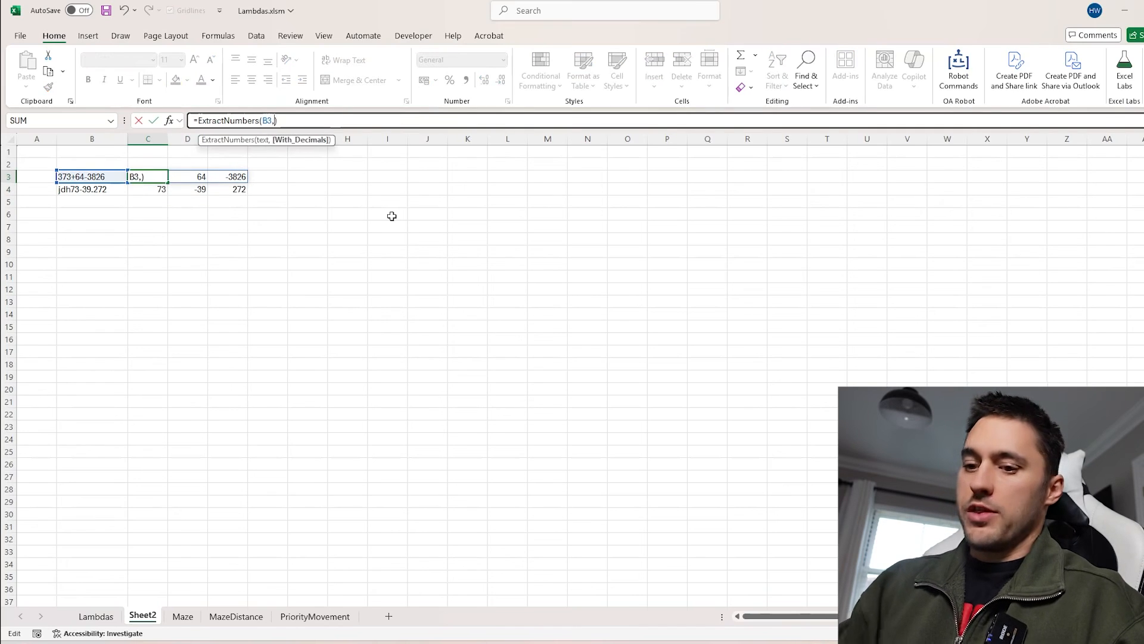
{"action": "type", "text": "1"}
{"action": "key", "text": "Return"}
Fill C3's updated formula down to C4
{"action": "left_click", "coordinate": [153, 178]}
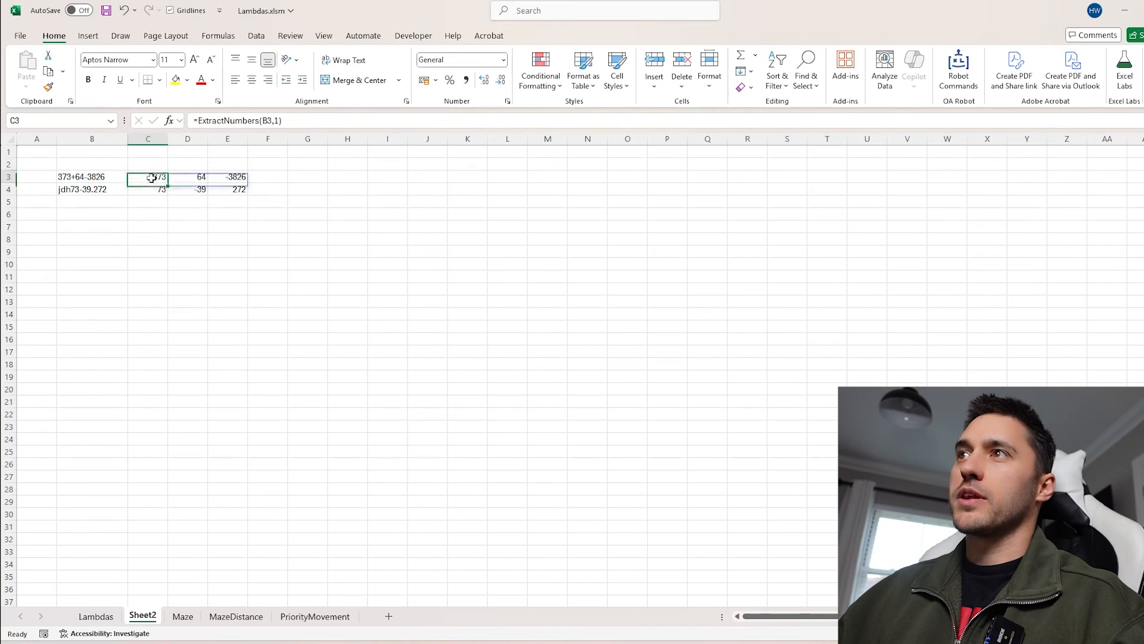
{"action": "left_click_drag", "start_coordinate": [170, 182], "coordinate": [149, 192]}
{"action": "left_click", "coordinate": [98, 190]}
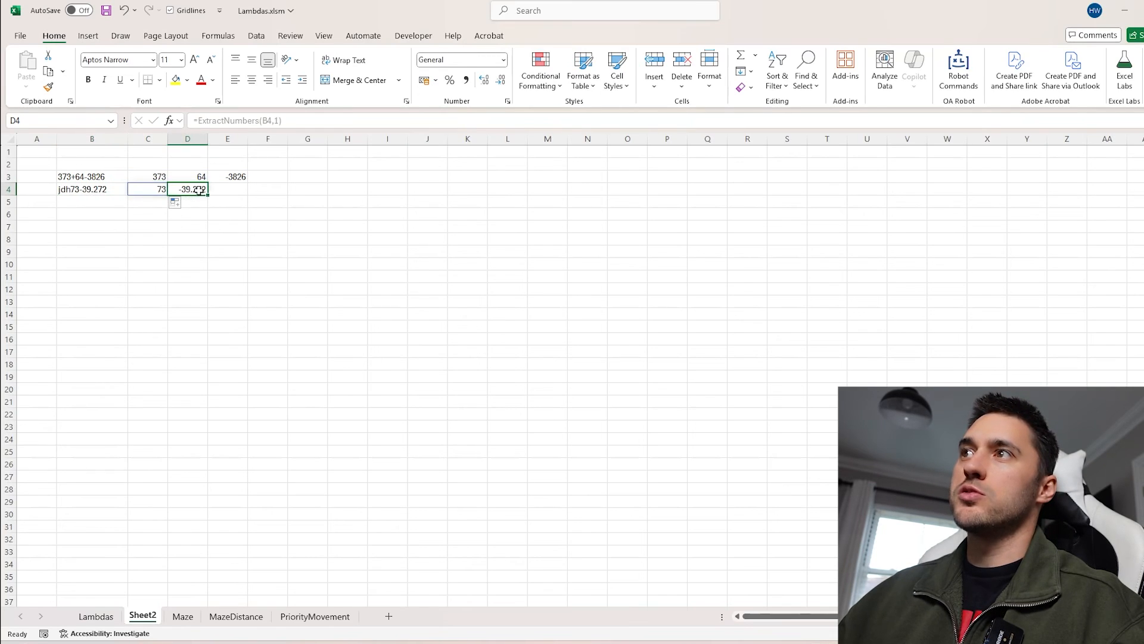
On the Lambdas sheet, enter =MostOf(C9) in G9 to count characters in the MostOf description
{"action": "left_click_drag", "start_coordinate": [96, 179], "coordinate": [290, 255]}
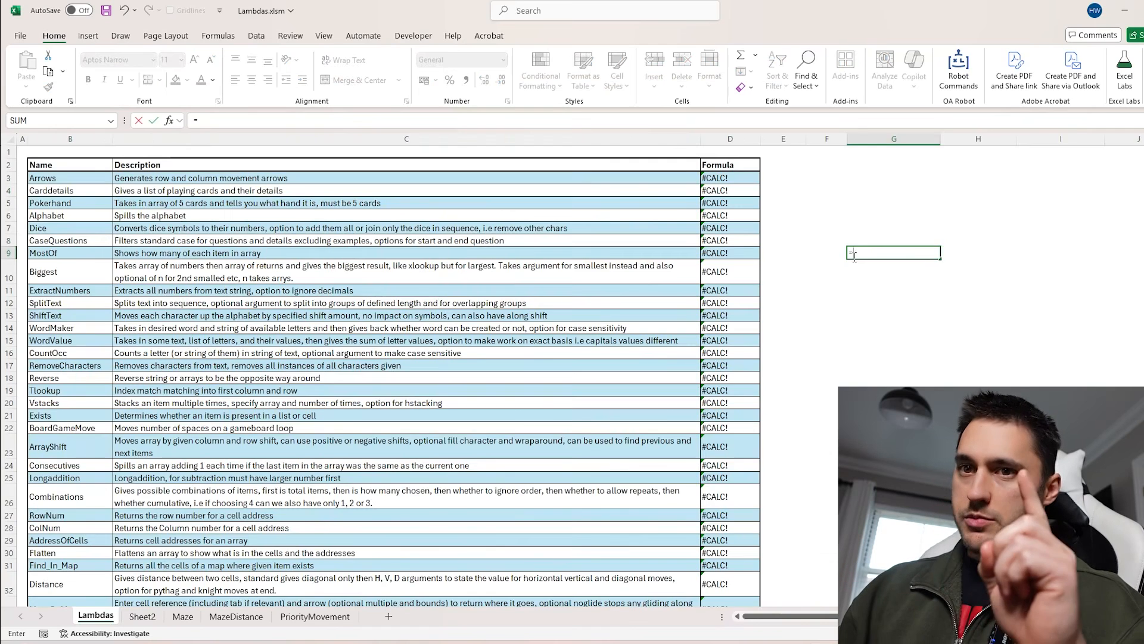
{"action": "type", "text": "MostOf("}
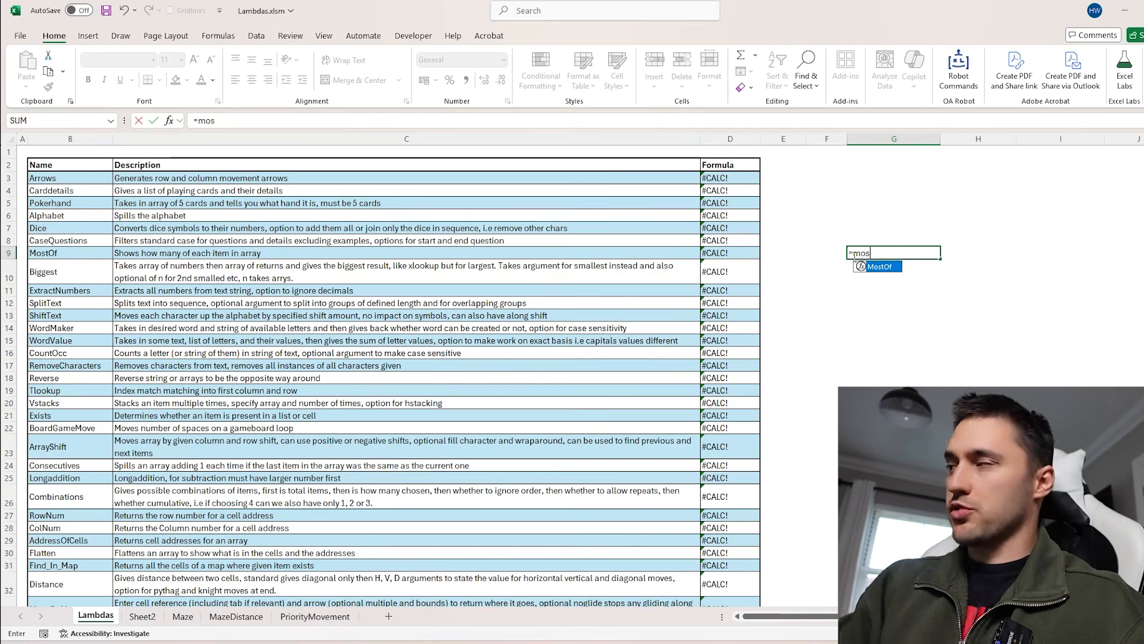
{"action": "left_click", "coordinate": [172, 254]}
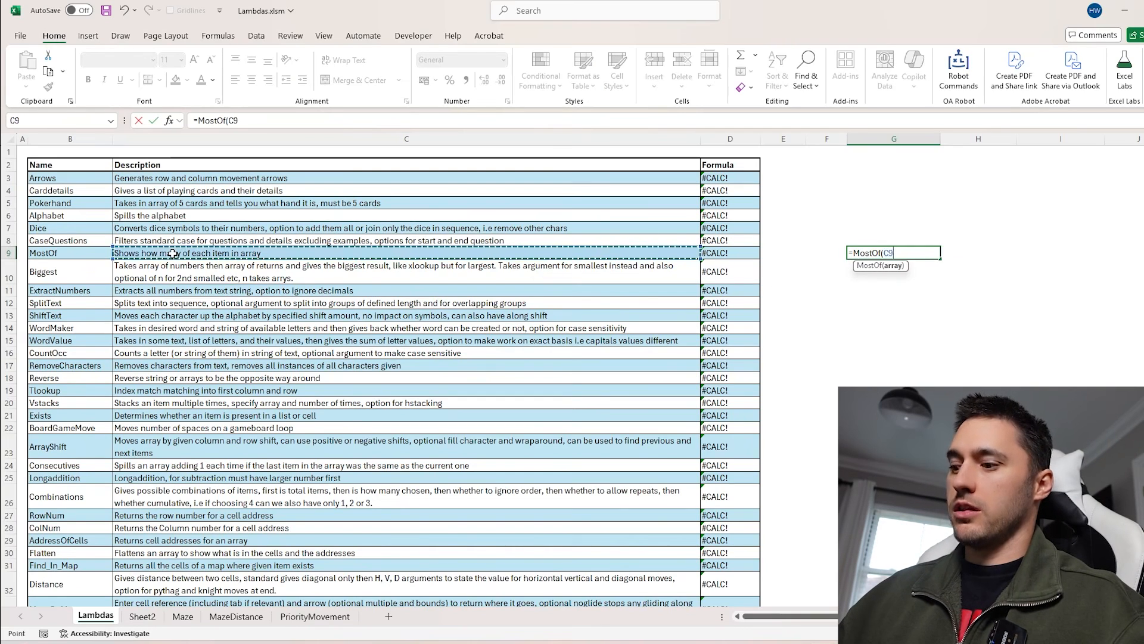
{"action": "key", "text": "Return"}
Open G9's MostOf formula for editing
{"action": "key", "text": "Up"}
{"action": "key", "text": "ctrl+shift+Down"}
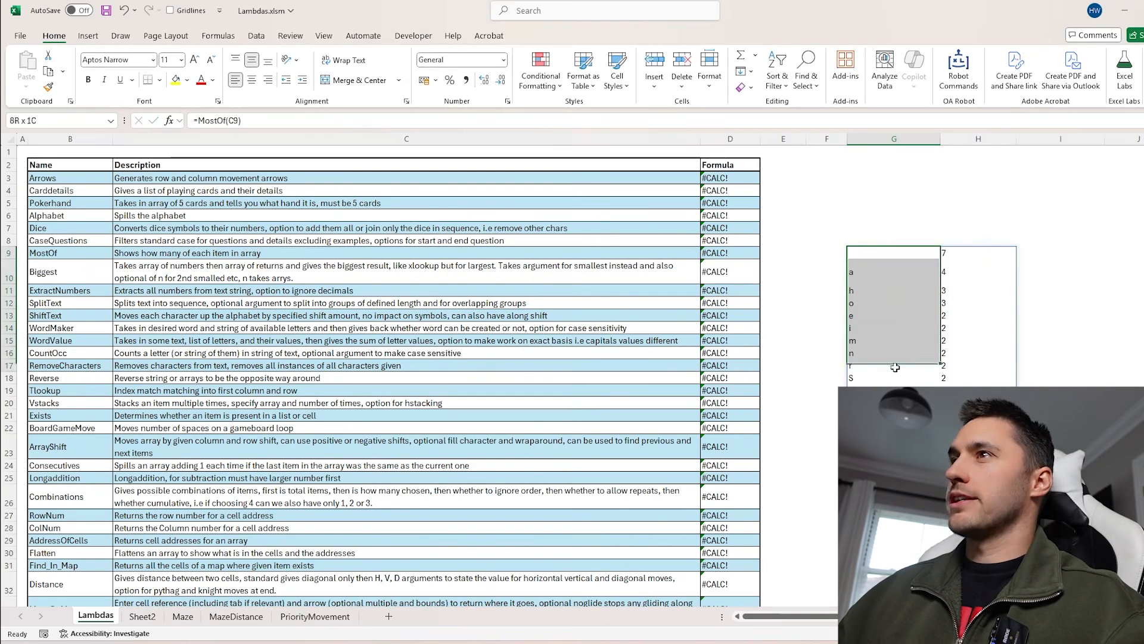
{"action": "key", "text": "F2"}
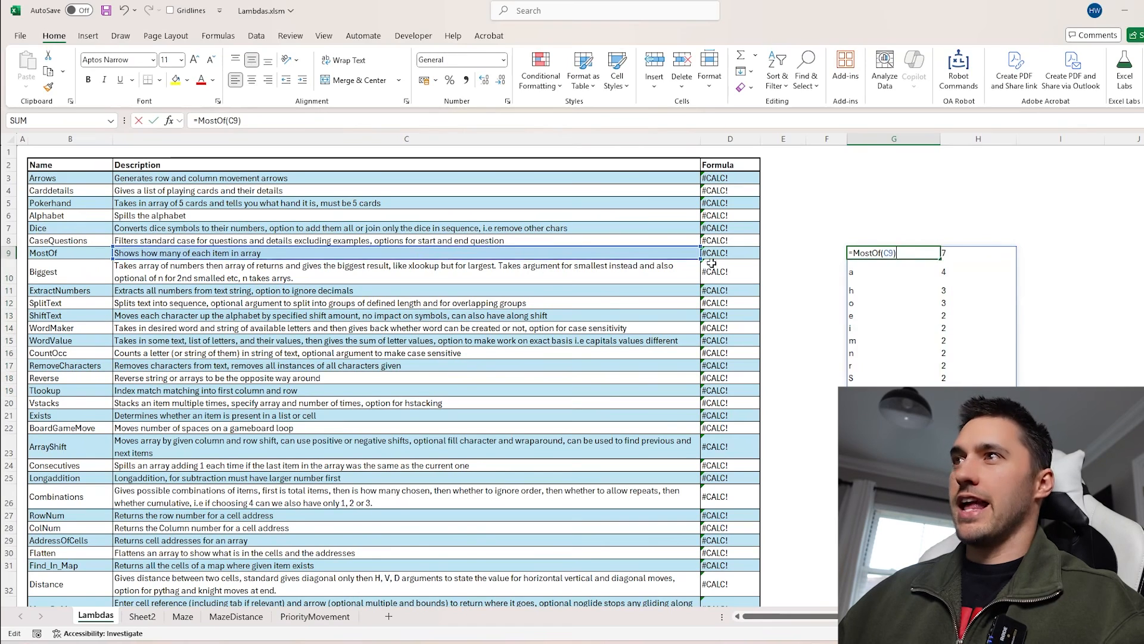